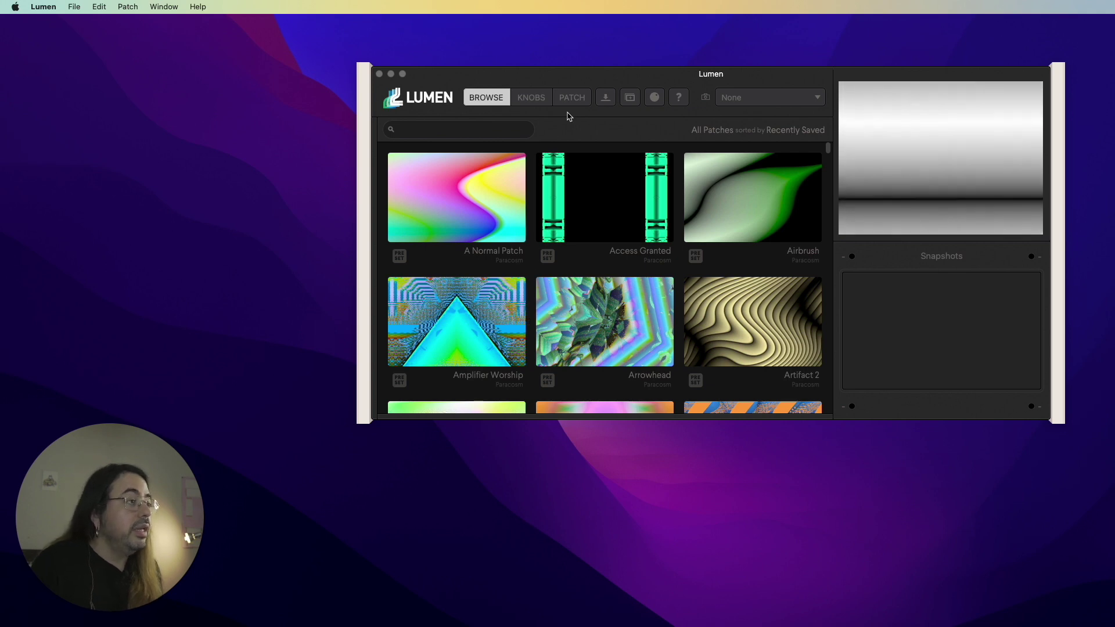
Look over the synth's knob controls and its patch bay
{"action": "left_click", "coordinate": [524, 99]}
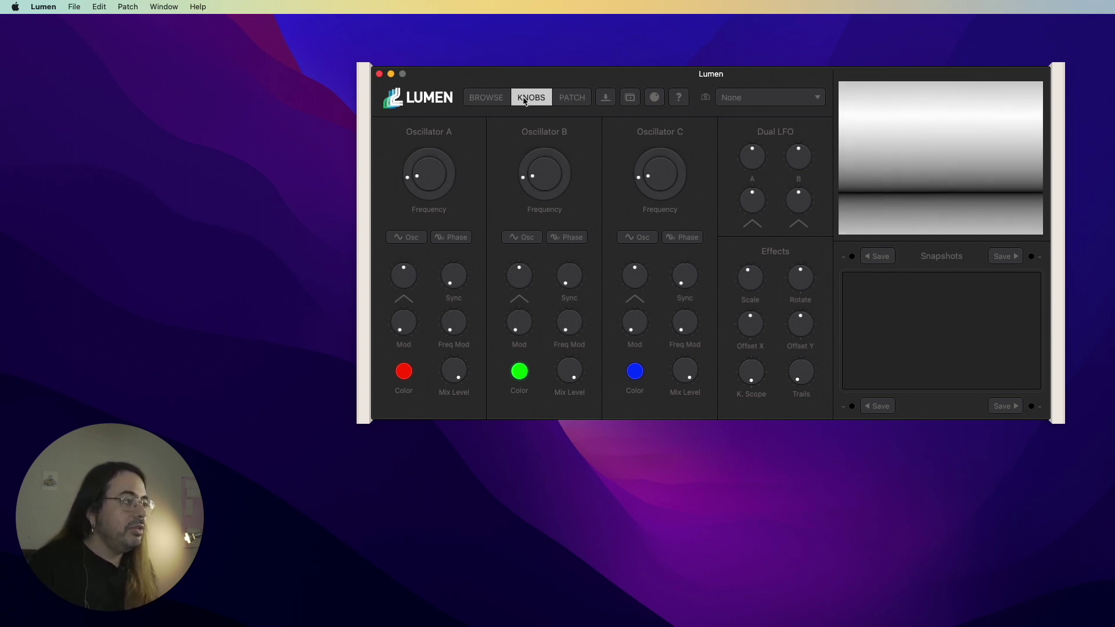
{"action": "left_click", "coordinate": [572, 99]}
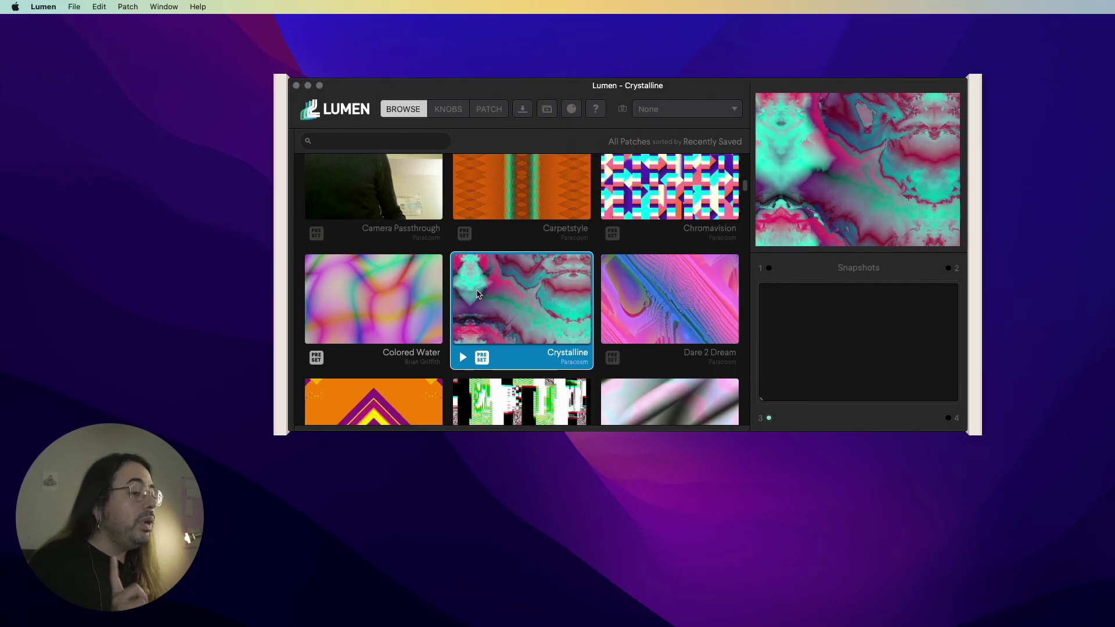
Find the Funfettiwop preset in the patch library and load it
{"action": "scroll", "coordinate": [477, 293], "scroll_direction": "up", "scroll_amount": 5}
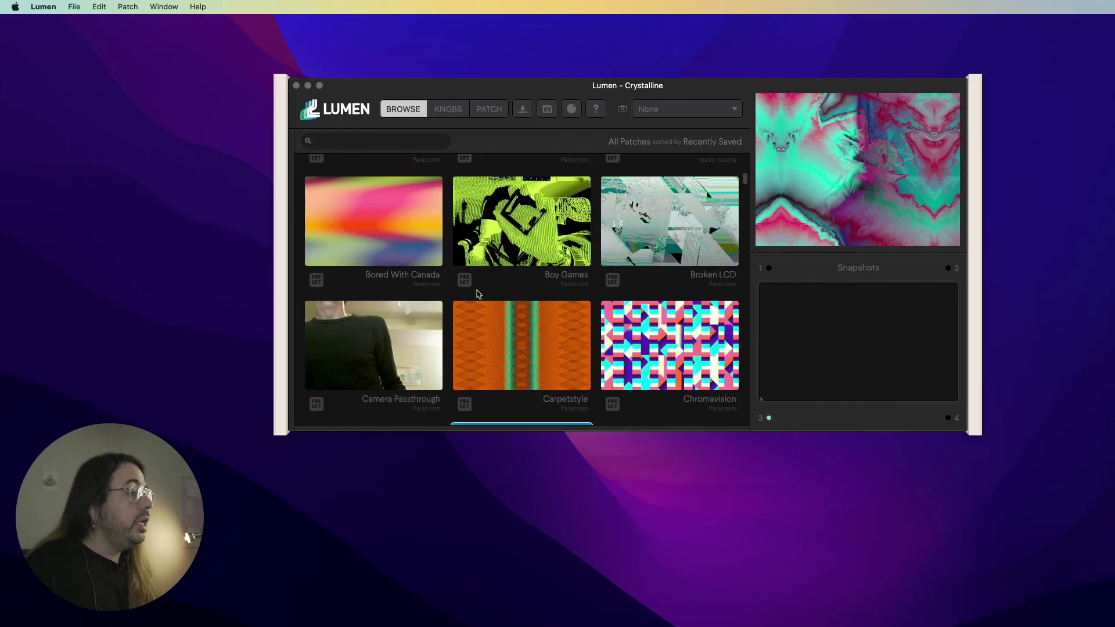
{"action": "scroll", "coordinate": [477, 293], "scroll_direction": "up", "scroll_amount": 5}
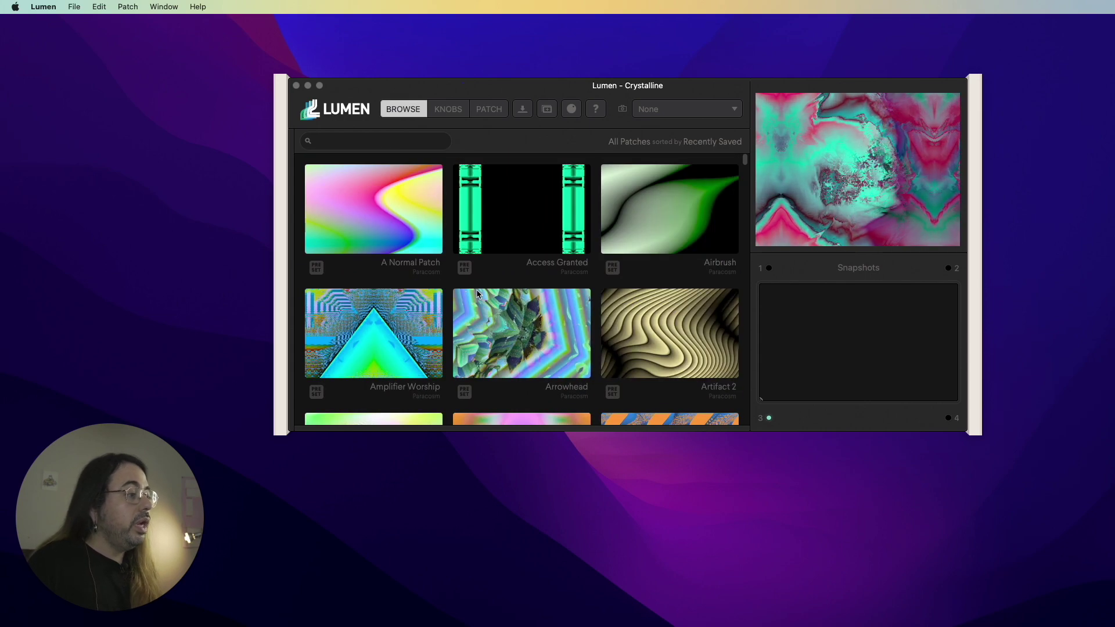
{"action": "scroll", "coordinate": [477, 294], "scroll_direction": "down", "scroll_amount": 10}
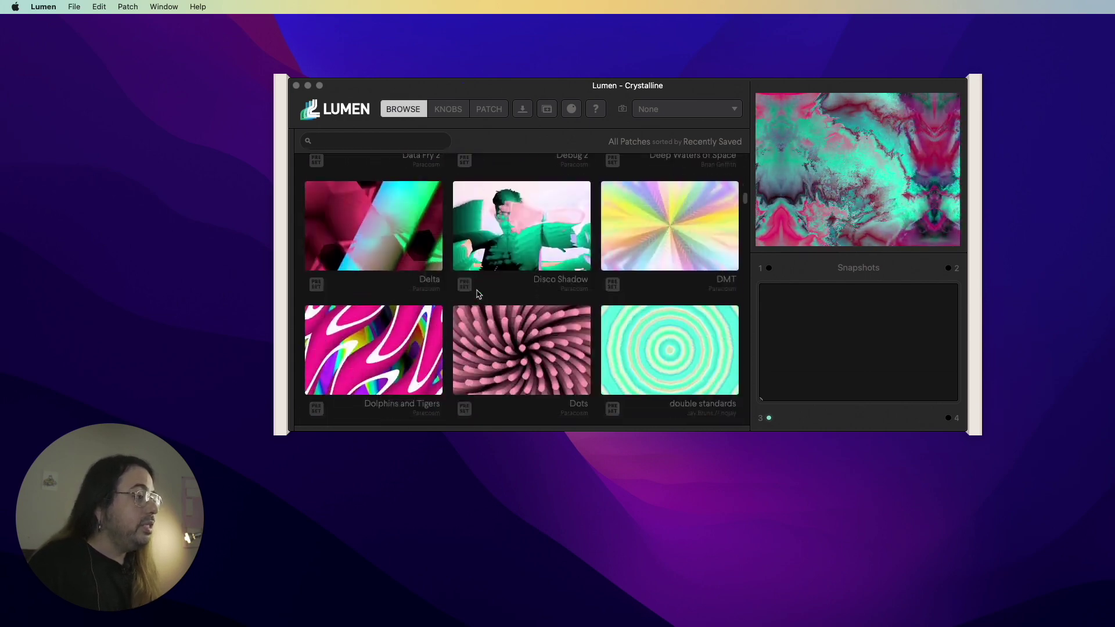
{"action": "scroll", "coordinate": [478, 293], "scroll_direction": "down", "scroll_amount": 4}
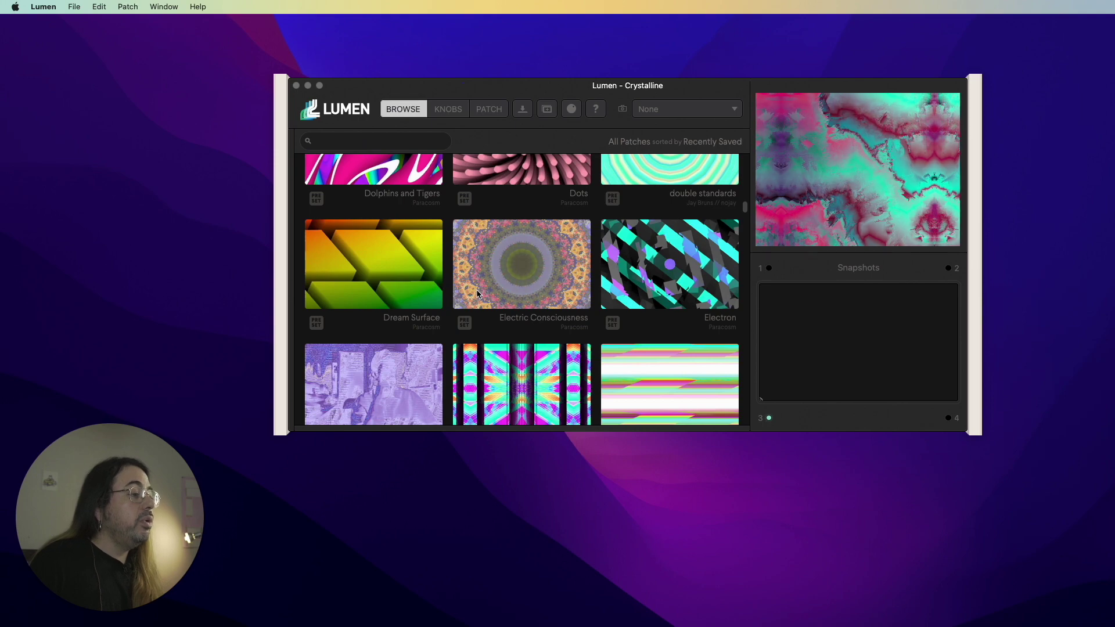
{"action": "scroll", "coordinate": [478, 293], "scroll_direction": "down", "scroll_amount": 1}
{"action": "scroll", "coordinate": [477, 294], "scroll_direction": "down", "scroll_amount": 5}
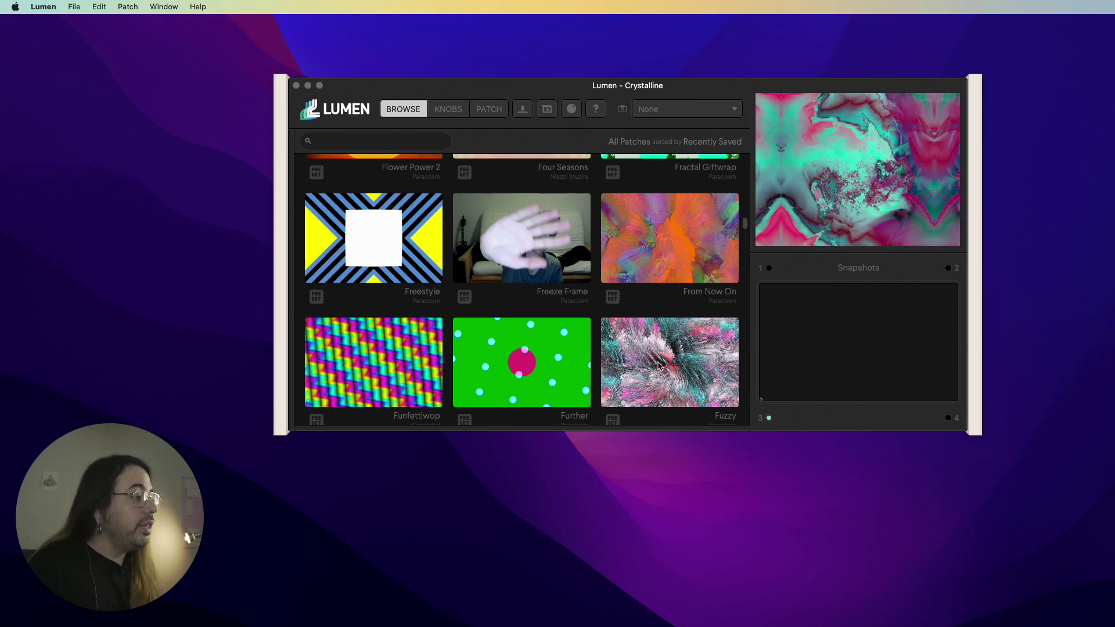
{"action": "scroll", "coordinate": [659, 366], "scroll_direction": "down", "scroll_amount": 2}
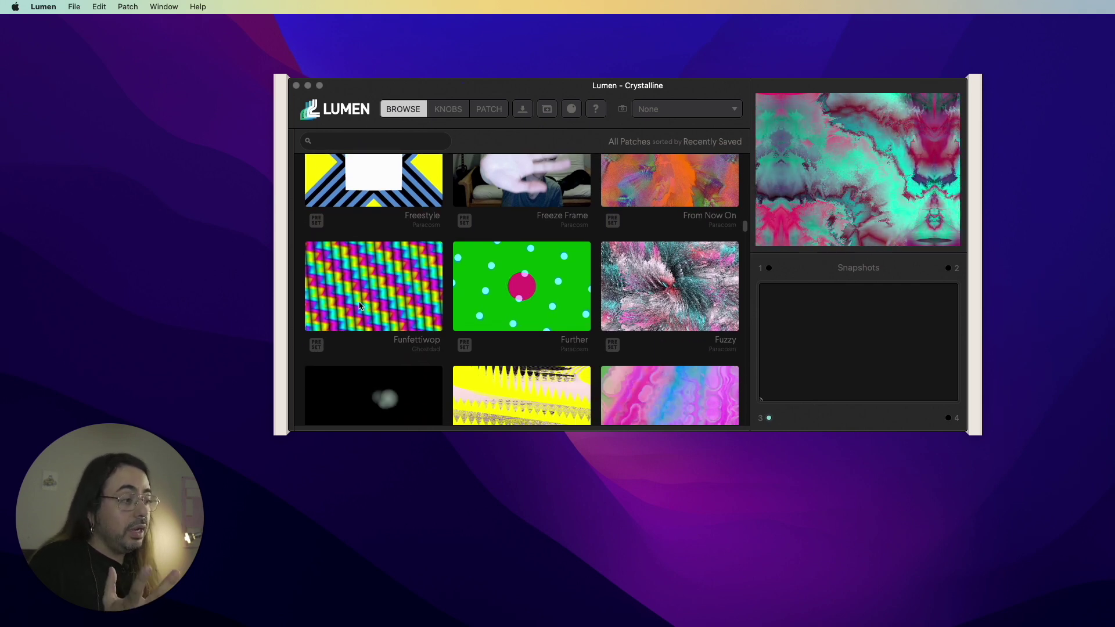
{"action": "left_click", "coordinate": [366, 284]}
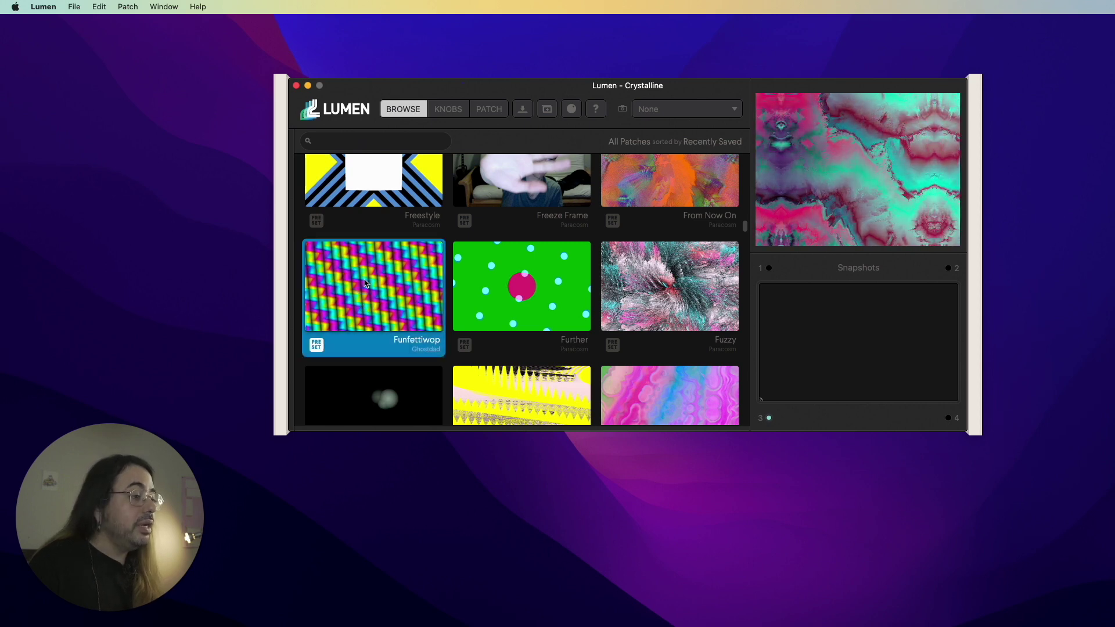
{"action": "double_click", "coordinate": [366, 284]}
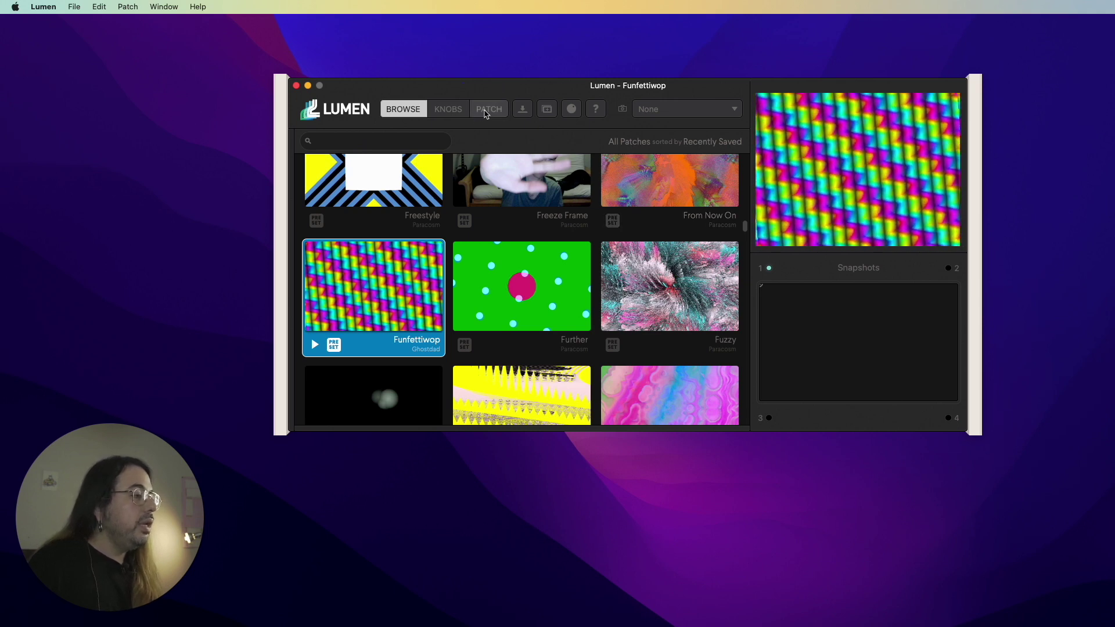
Inspect the Funfettiwop cable routing and try shifting Oscillator A's frequency, then return to the preset library
{"action": "left_click", "coordinate": [487, 113]}
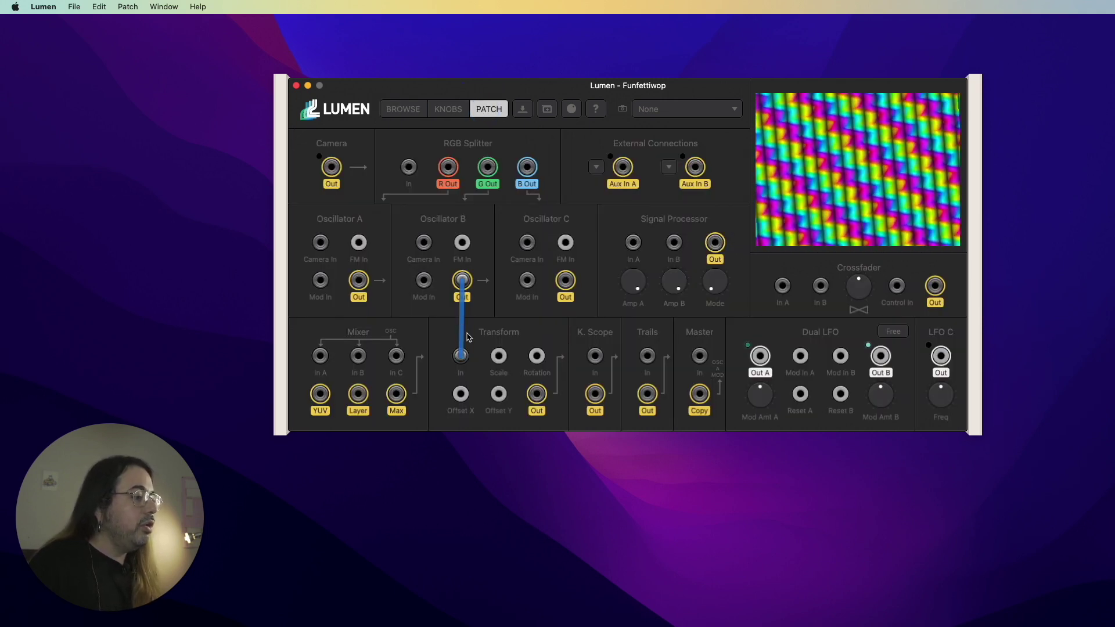
{"action": "left_click", "coordinate": [447, 113]}
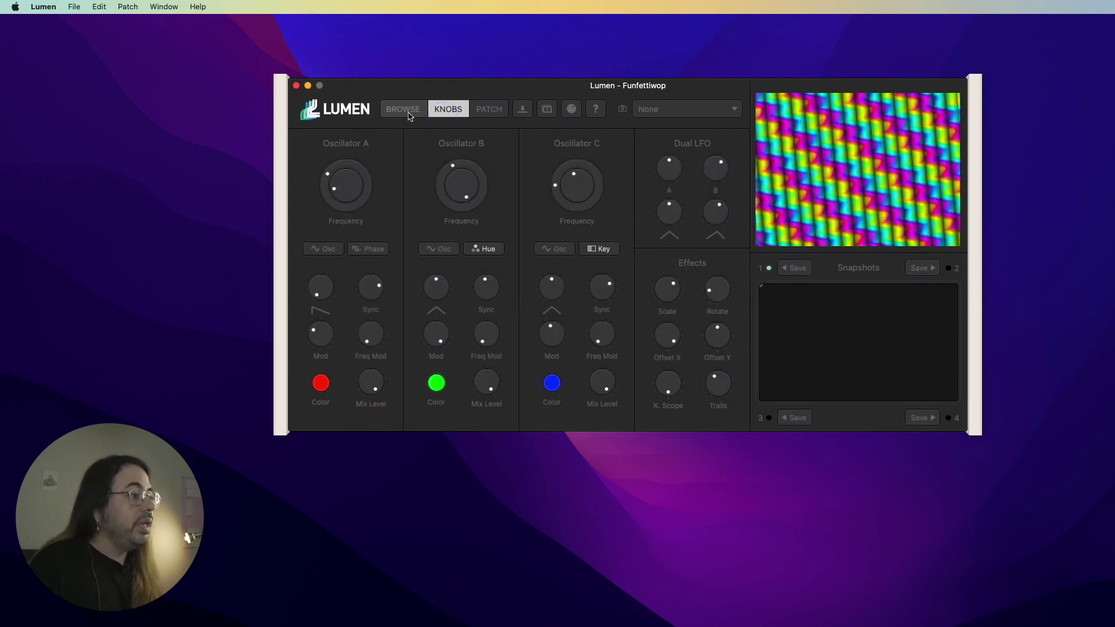
{"action": "left_click", "coordinate": [336, 184]}
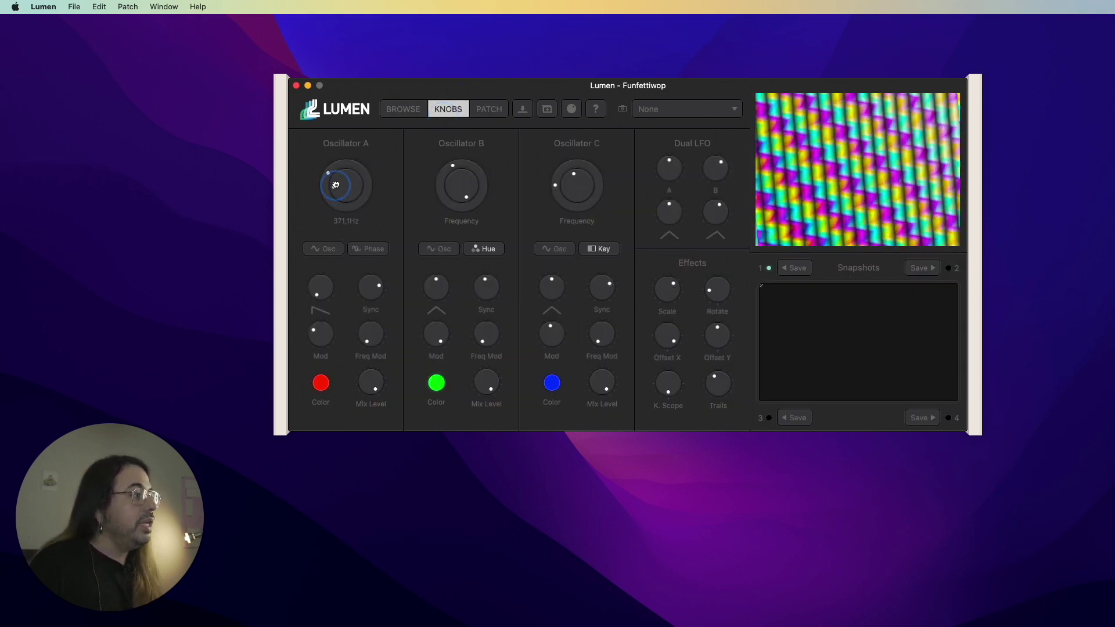
{"action": "mouse_move", "coordinate": [335, 185]}
{"action": "left_mouse_down"}
{"action": "mouse_move", "coordinate": [337, 152]}
{"action": "mouse_move", "coordinate": [331, 189]}
{"action": "left_mouse_up"}
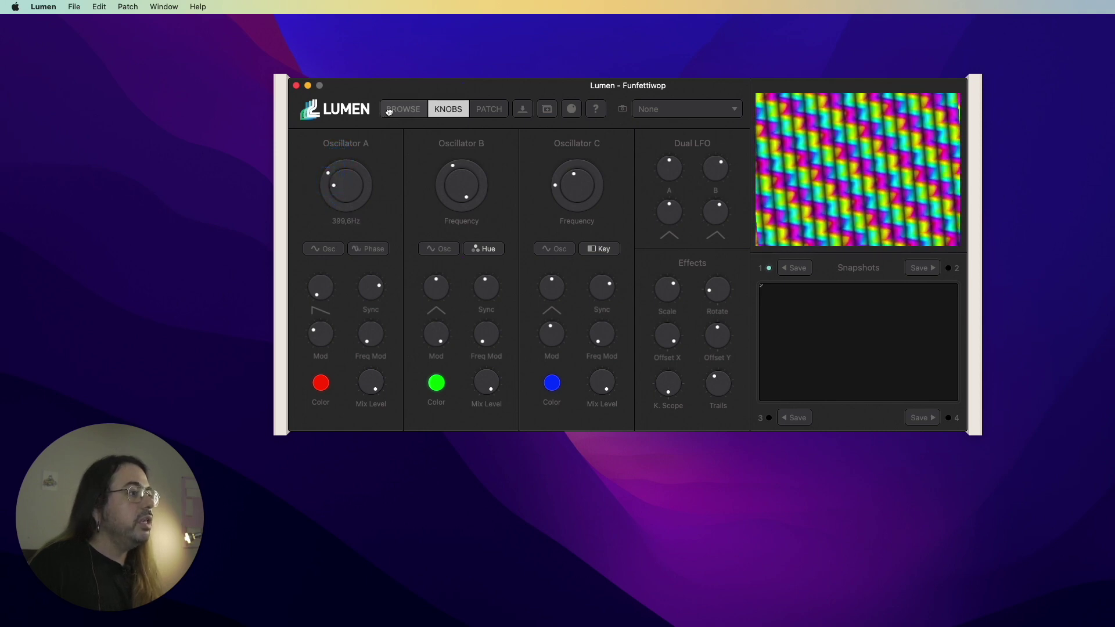
{"action": "left_click", "coordinate": [391, 111]}
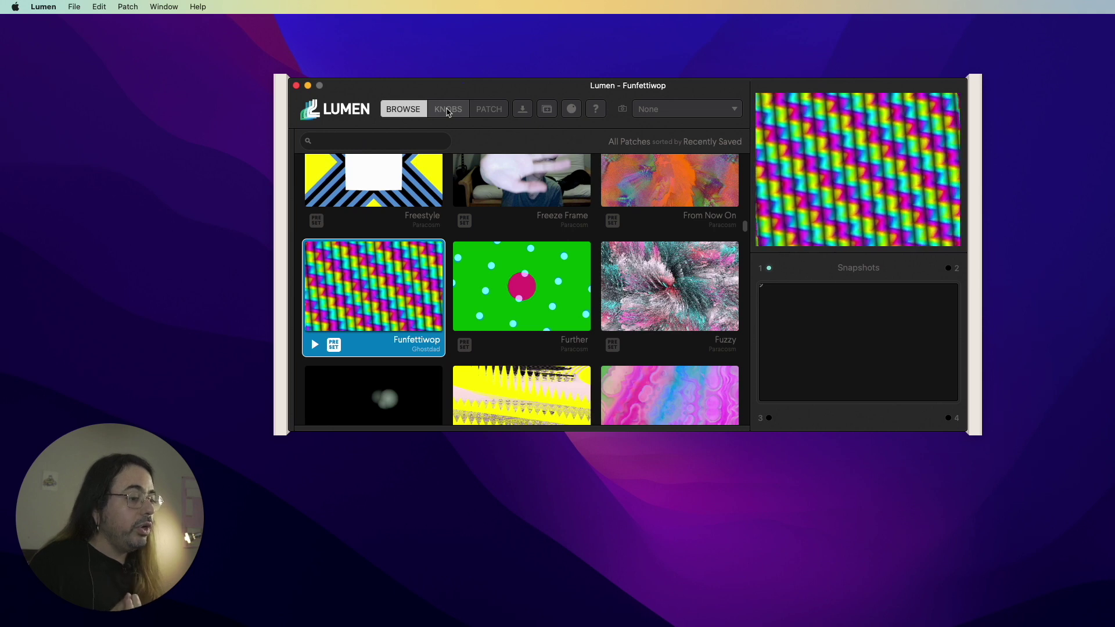
Recall snapshot 1 of Funfettiwop by moving the blend point to its corner of the snapshot area, and return to the preset library
{"action": "left_click", "coordinate": [448, 113]}
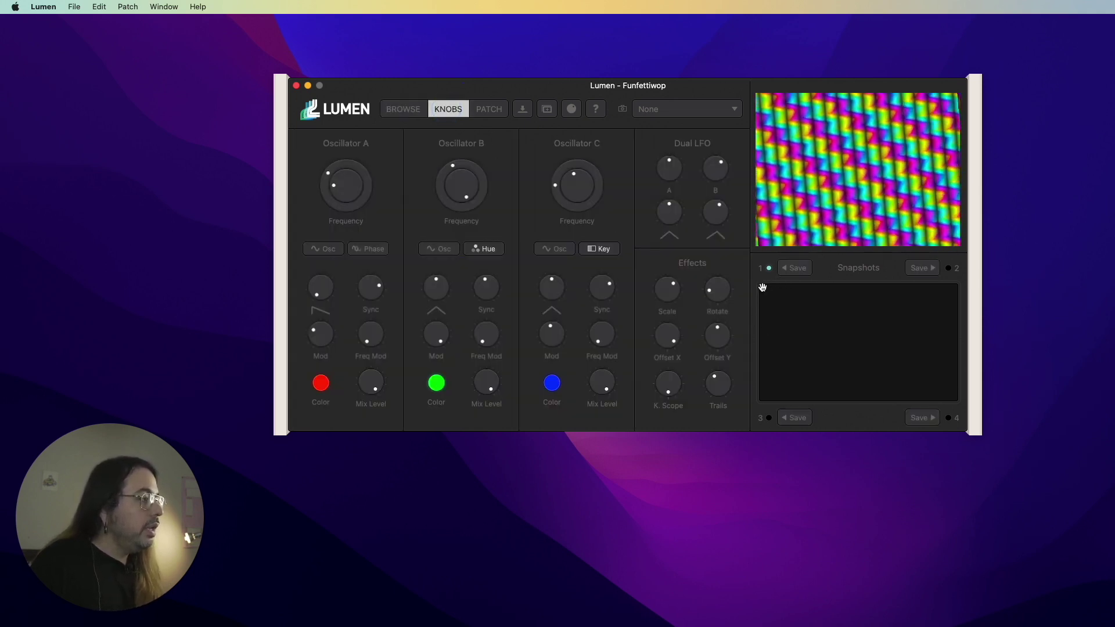
{"action": "left_click", "coordinate": [763, 287]}
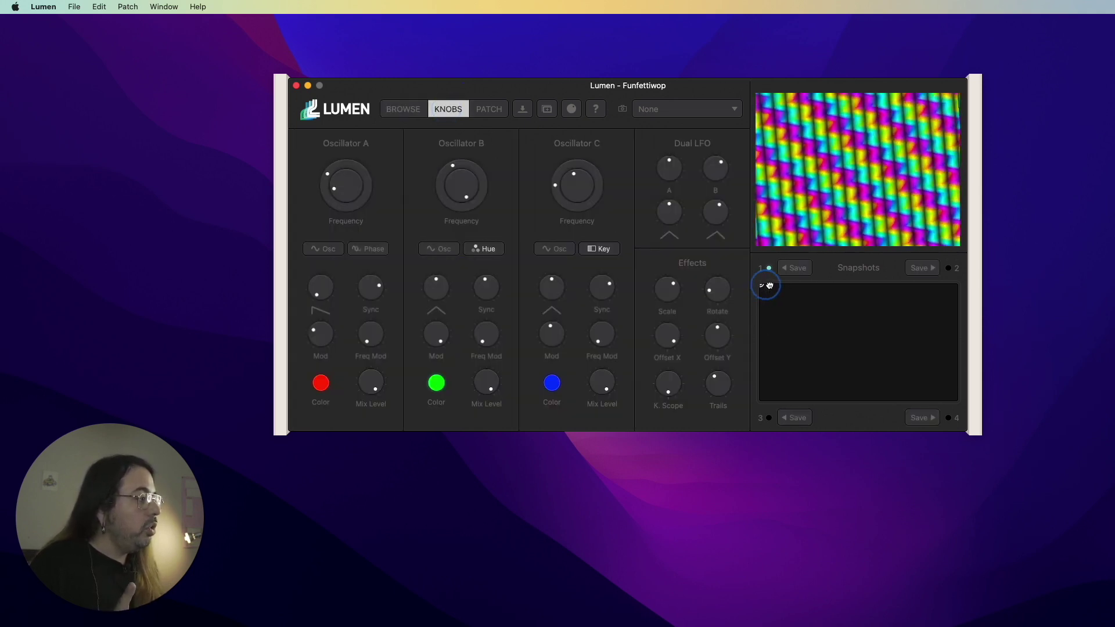
{"action": "left_click_drag", "start_coordinate": [767, 285], "coordinate": [701, 284]}
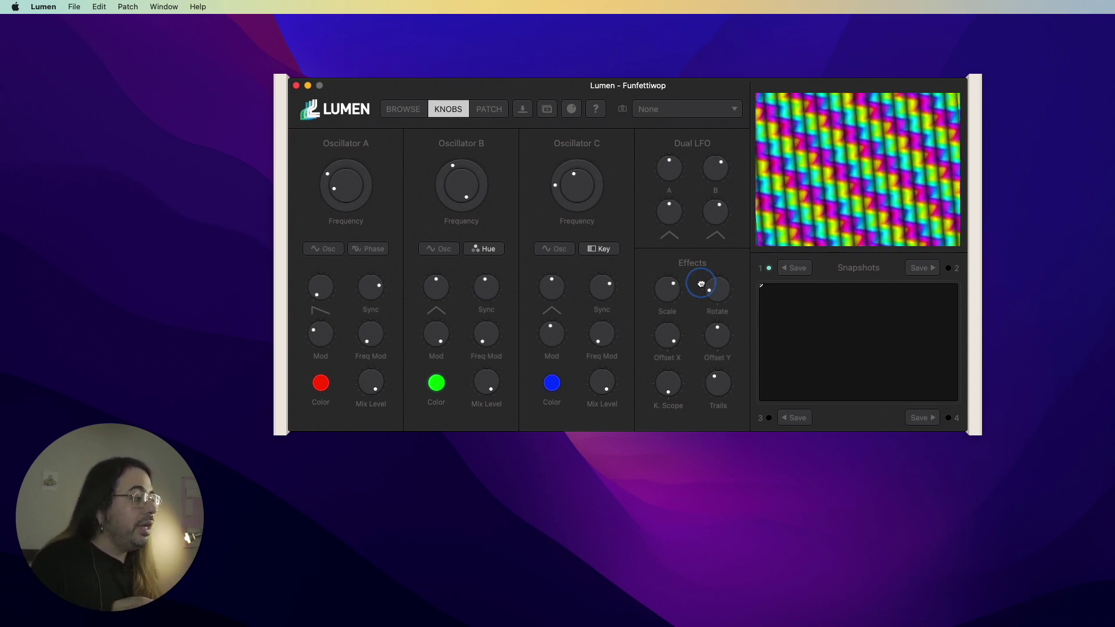
{"action": "left_click_drag", "start_coordinate": [701, 283], "coordinate": [701, 283]}
{"action": "left_click", "coordinate": [402, 109]}
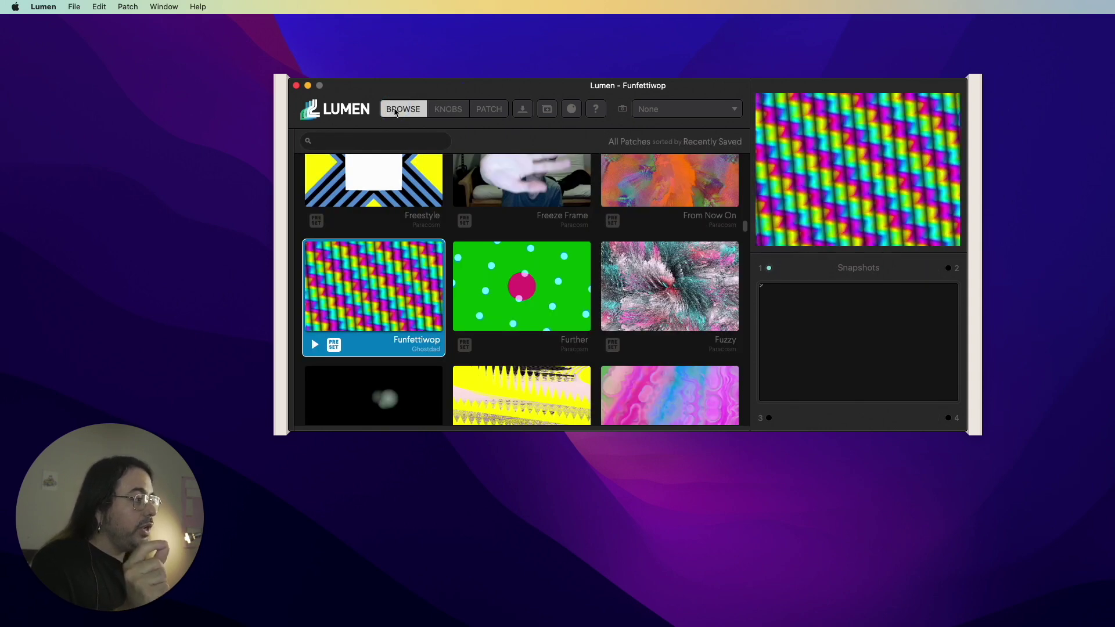
Create a new blank patch with its knob controls showing
{"action": "left_click_drag", "start_coordinate": [855, 322], "coordinate": [959, 312]}
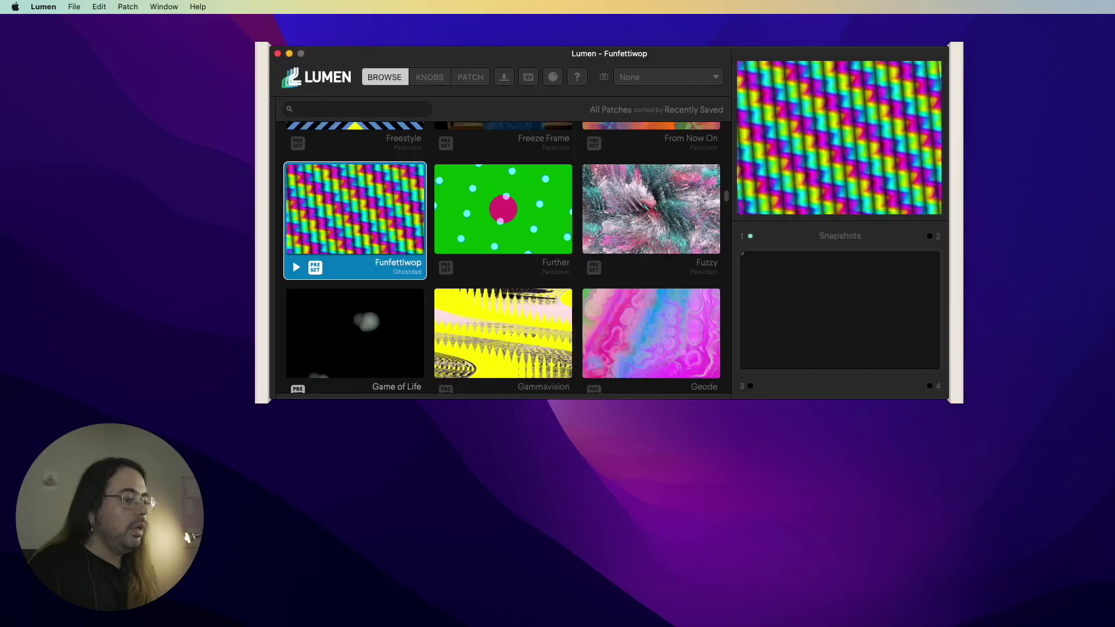
{"action": "left_click", "coordinate": [427, 81]}
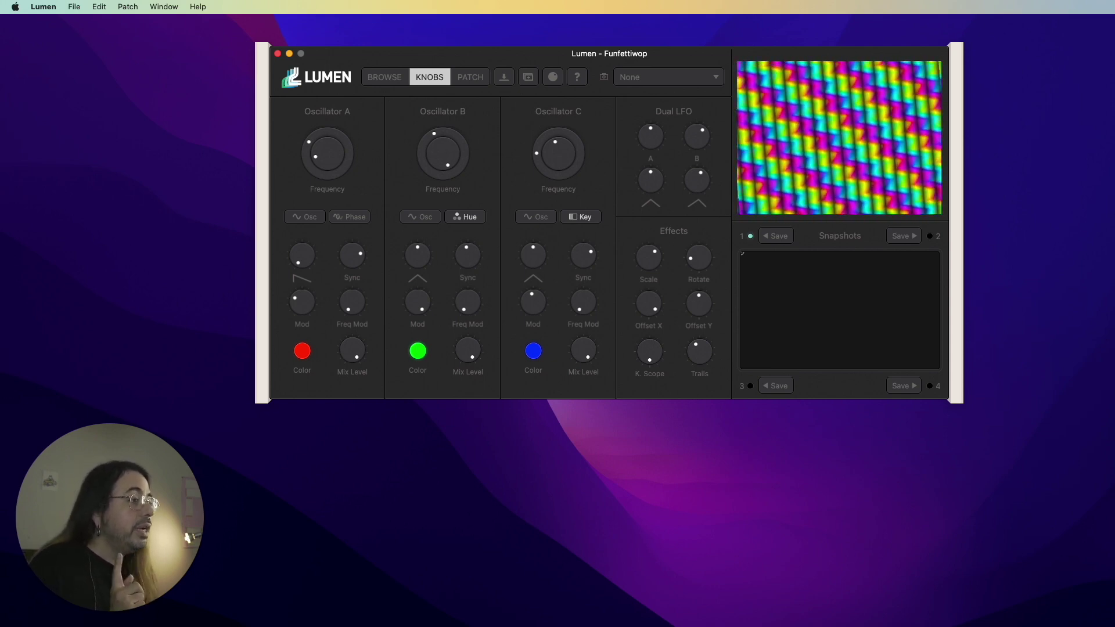
{"action": "left_click", "coordinate": [76, 6]}
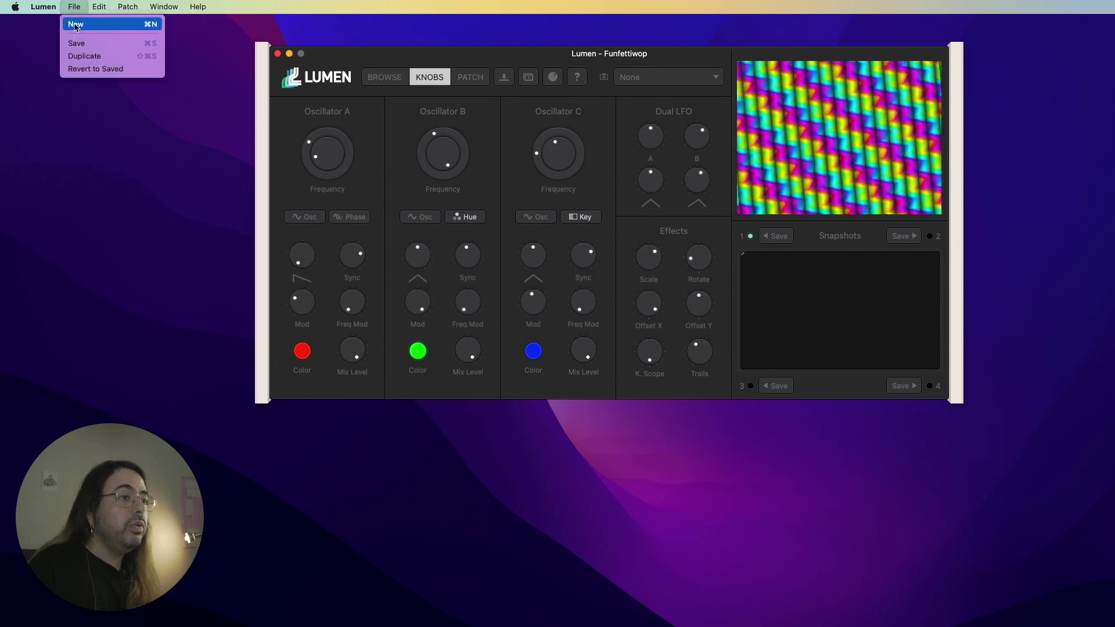
{"action": "left_click", "coordinate": [386, 177]}
{"action": "key", "text": "super+n"}
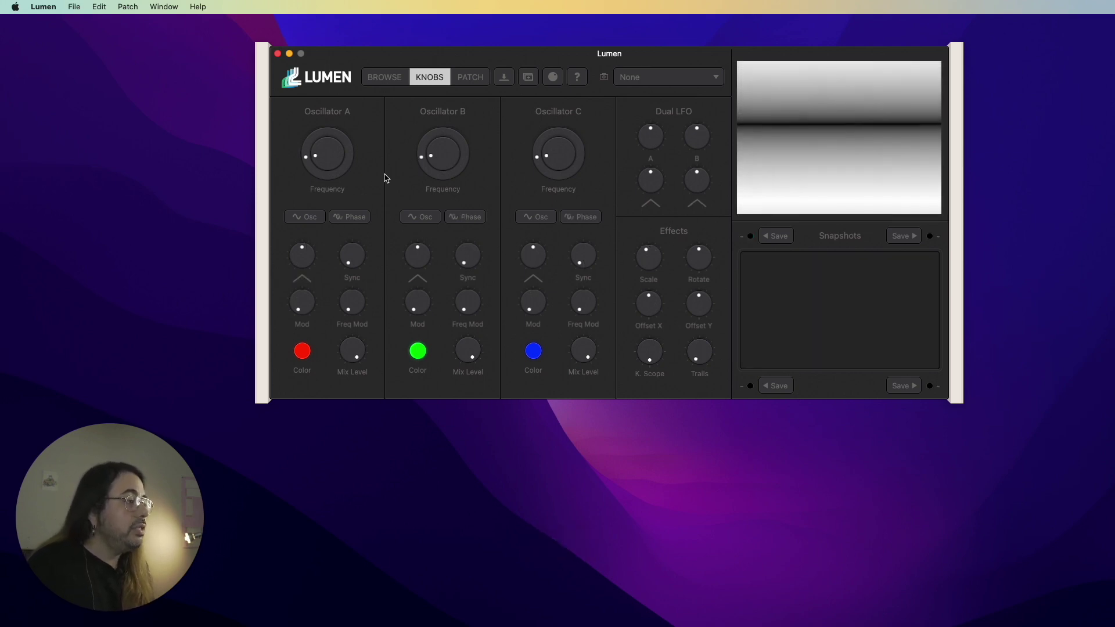
Raise Oscillator B's Mod to just under halfway and its Sync to about three-quarters
{"action": "left_click", "coordinate": [471, 78]}
{"action": "left_click", "coordinate": [440, 81]}
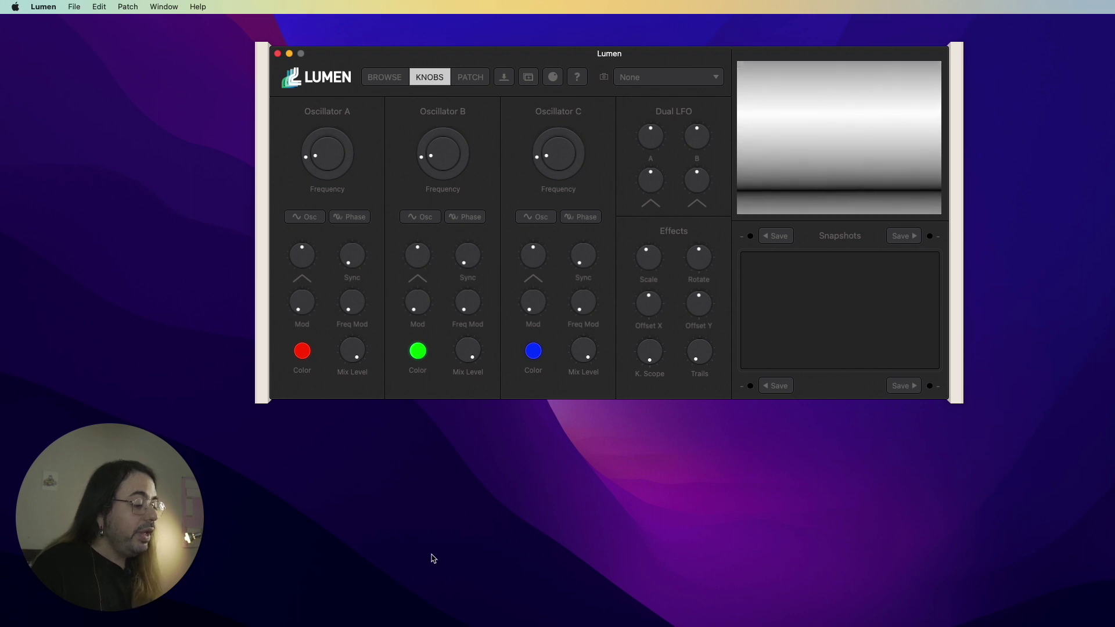
{"action": "mouse_move", "coordinate": [415, 307]}
{"action": "left_mouse_down"}
{"action": "mouse_move", "coordinate": [423, 208]}
{"action": "mouse_move", "coordinate": [398, 323]}
{"action": "mouse_move", "coordinate": [394, 285]}
{"action": "mouse_move", "coordinate": [402, 270]}
{"action": "mouse_move", "coordinate": [393, 313]}
{"action": "mouse_move", "coordinate": [405, 266]}
{"action": "mouse_move", "coordinate": [391, 321]}
{"action": "mouse_move", "coordinate": [411, 256]}
{"action": "mouse_move", "coordinate": [399, 373]}
{"action": "mouse_move", "coordinate": [391, 112]}
{"action": "mouse_move", "coordinate": [411, 33]}
{"action": "mouse_move", "coordinate": [659, 91]}
{"action": "left_mouse_up"}
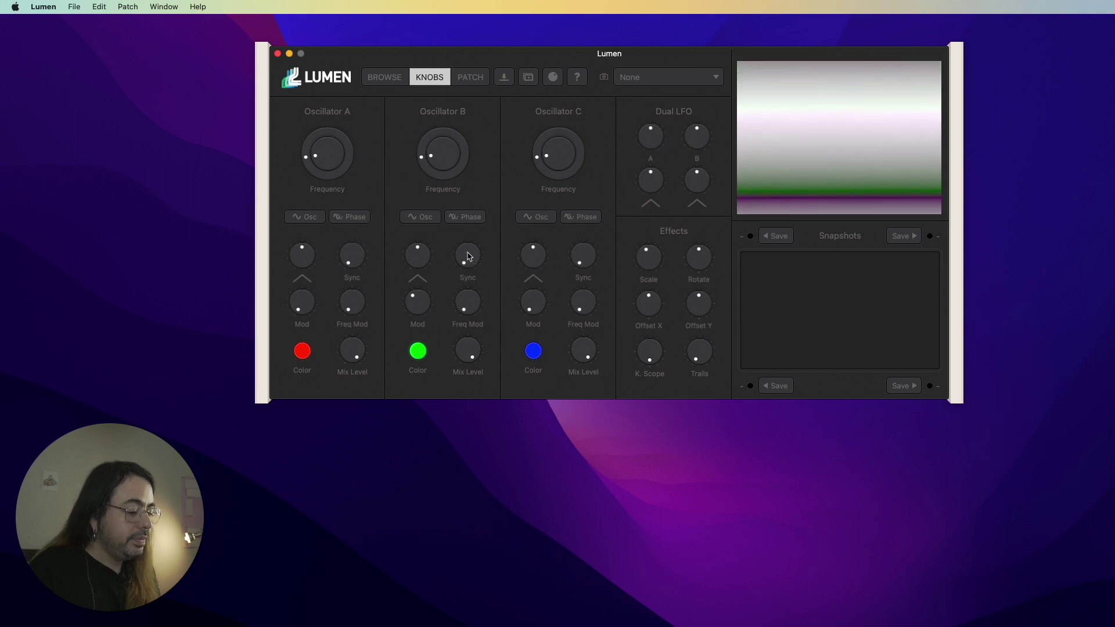
{"action": "left_click_drag", "start_coordinate": [469, 257], "coordinate": [468, 196]}
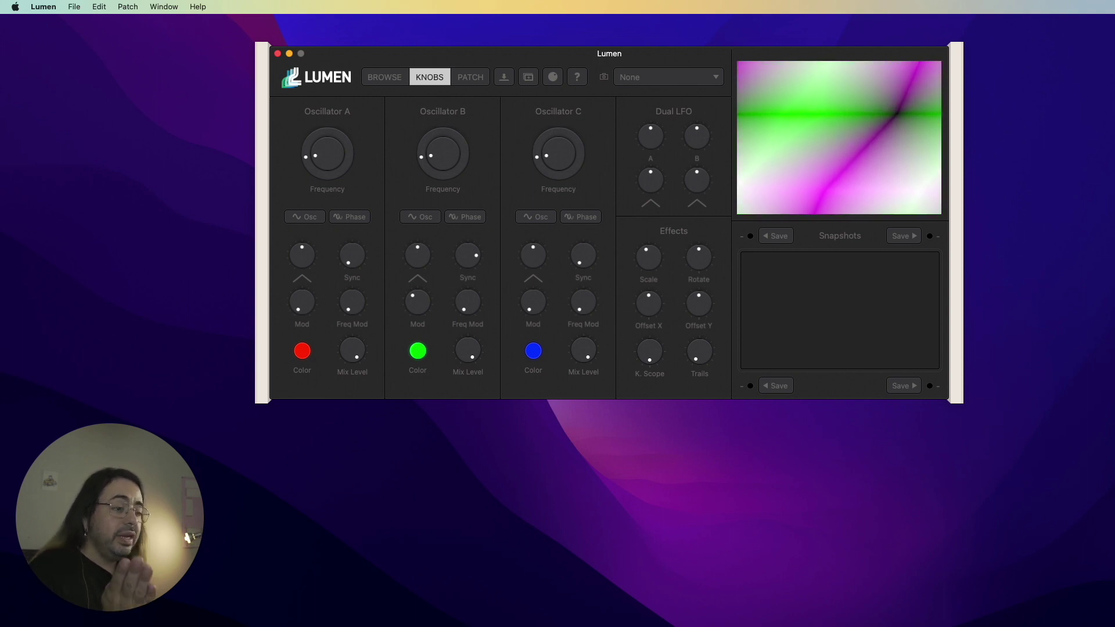
Undo Oscillator B's Sync change and redo it
{"action": "key", "text": "super+z"}
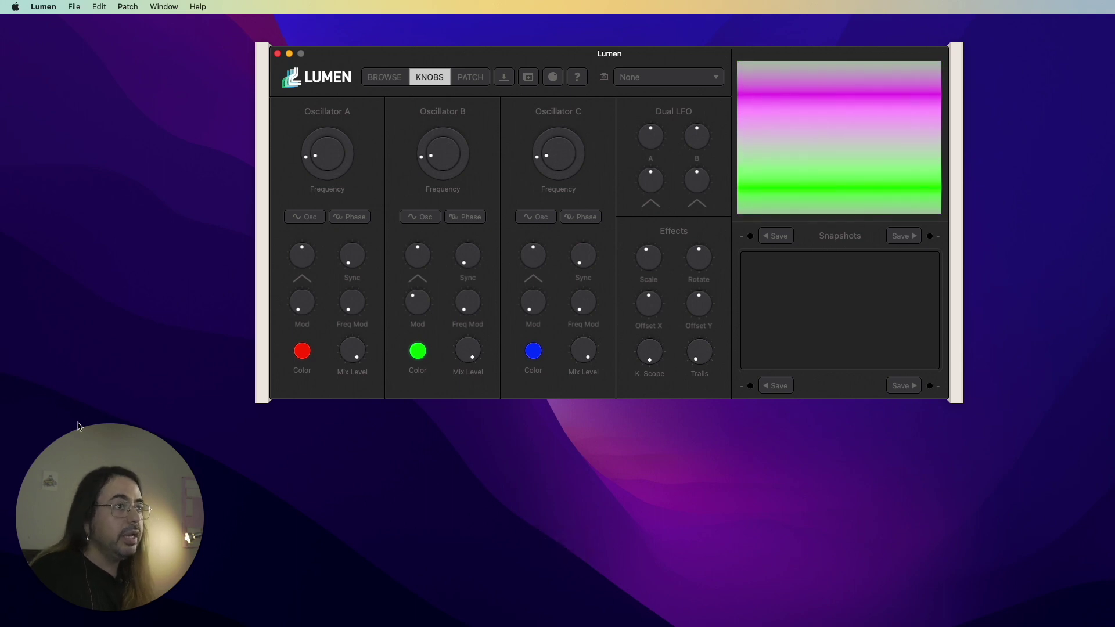
{"action": "left_click", "coordinate": [93, 7]}
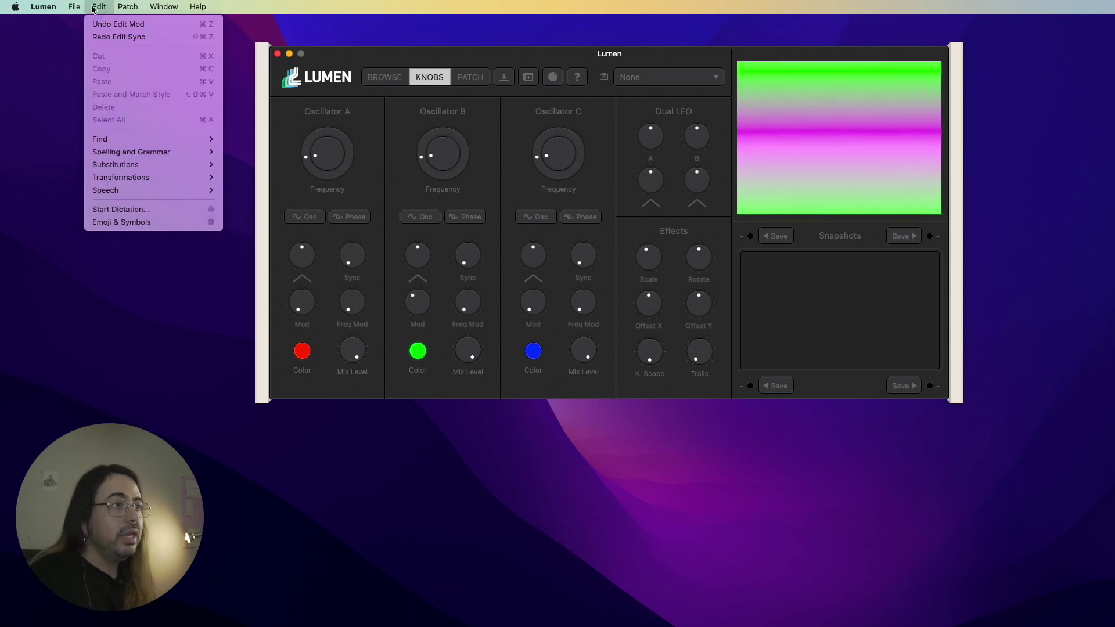
{"action": "left_click", "coordinate": [201, 37]}
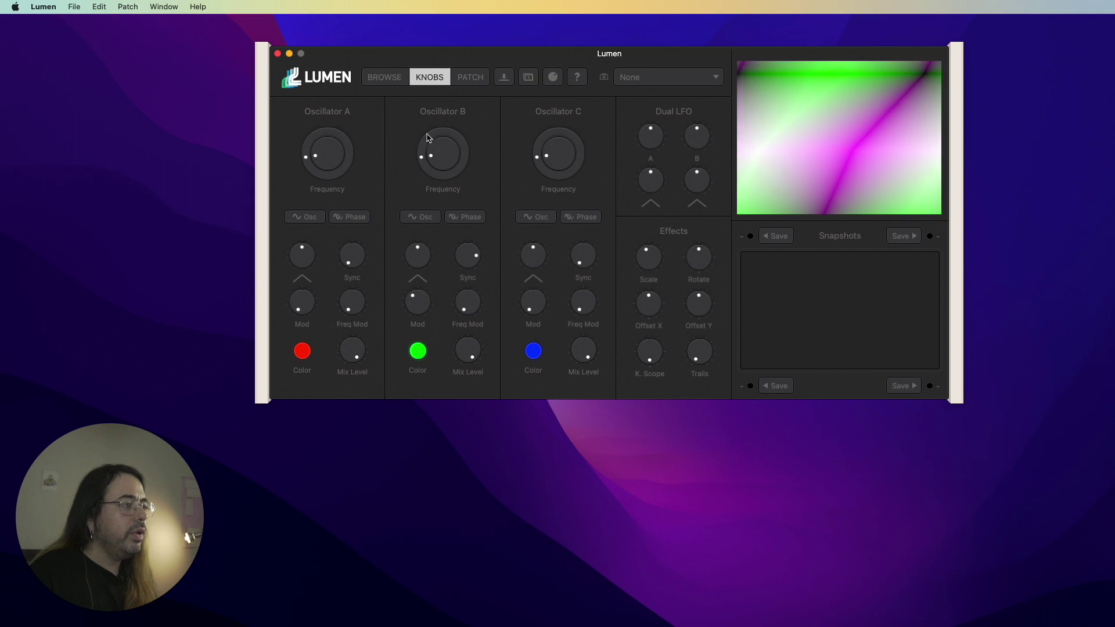
Raise both of Oscillator B's frequency dials until the pattern shows many narrow diagonal stripes
{"action": "left_click_drag", "start_coordinate": [436, 156], "coordinate": [458, 99]}
{"action": "left_click_drag", "start_coordinate": [445, 160], "coordinate": [456, 100]}
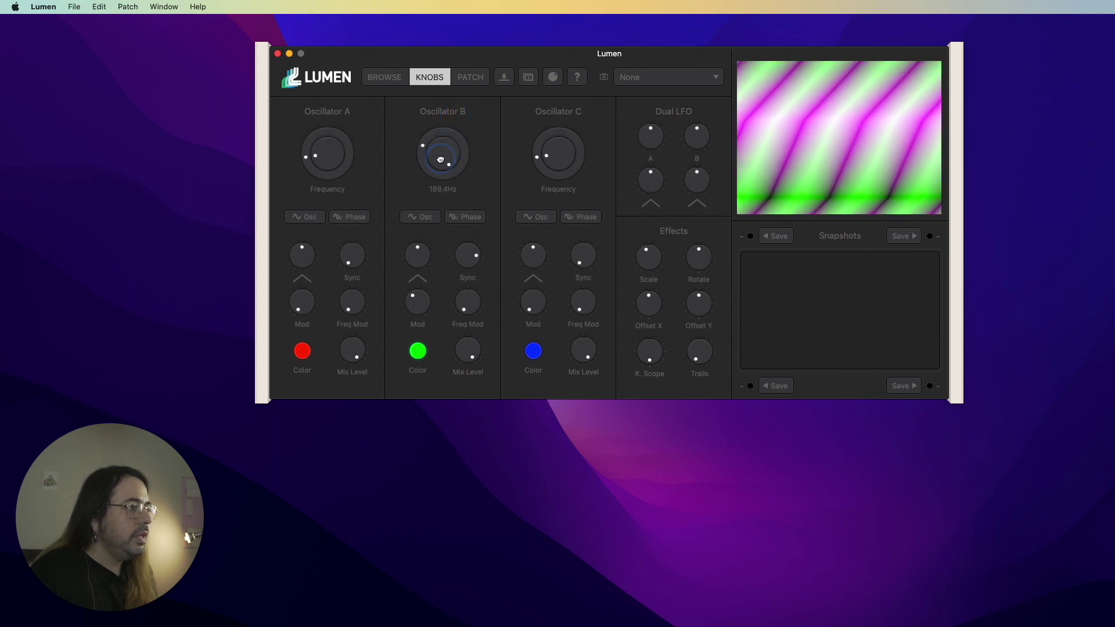
{"action": "left_click_drag", "start_coordinate": [441, 161], "coordinate": [440, 115]}
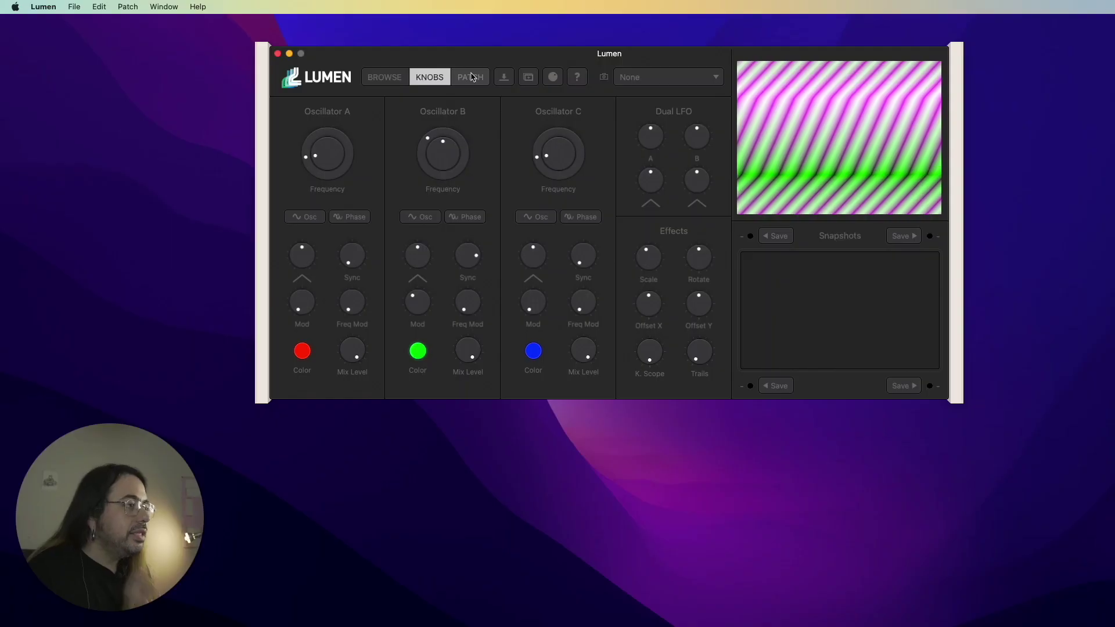
Patch the RGB Splitter's R Out into Oscillator A's Mod In, raise Oscillator A's Mod, and return to the patch bay
{"action": "left_click", "coordinate": [470, 78]}
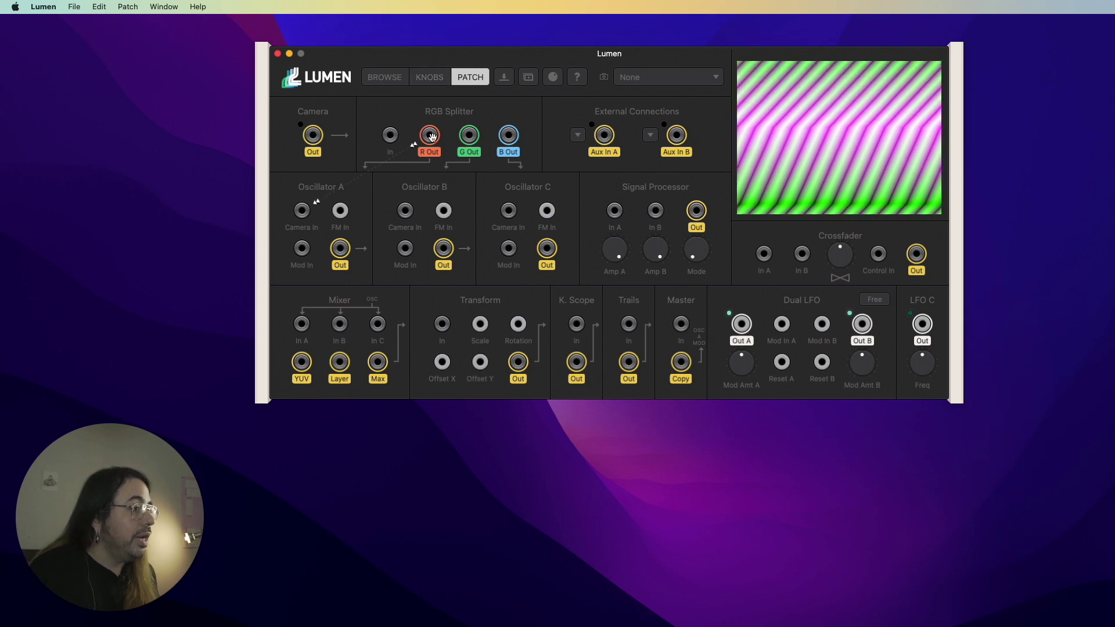
{"action": "left_click_drag", "start_coordinate": [432, 137], "coordinate": [301, 249]}
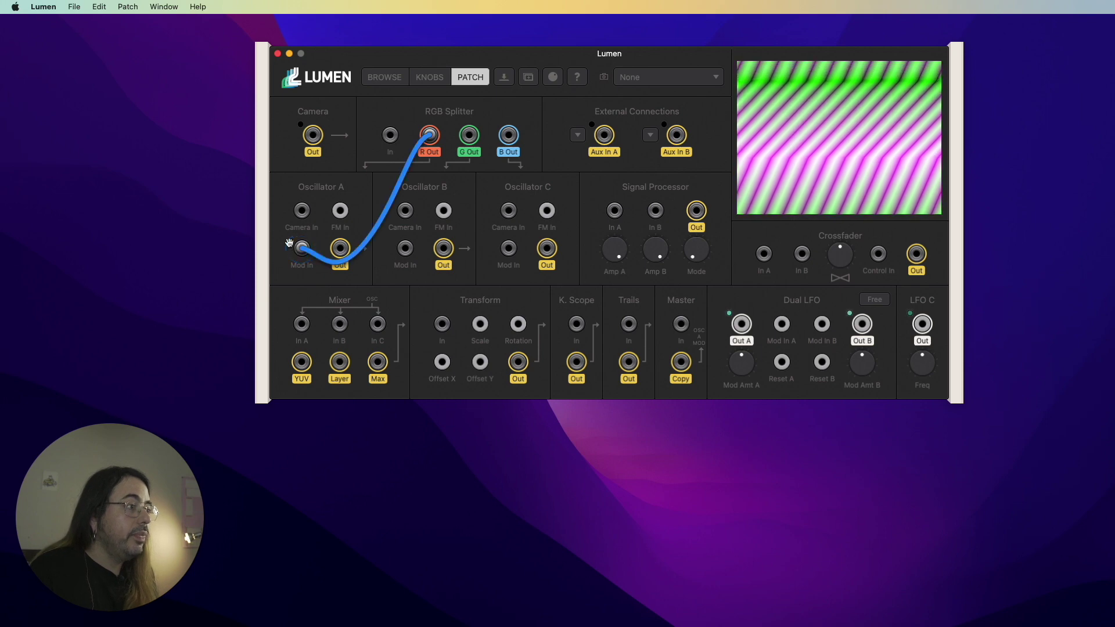
{"action": "left_click", "coordinate": [428, 78]}
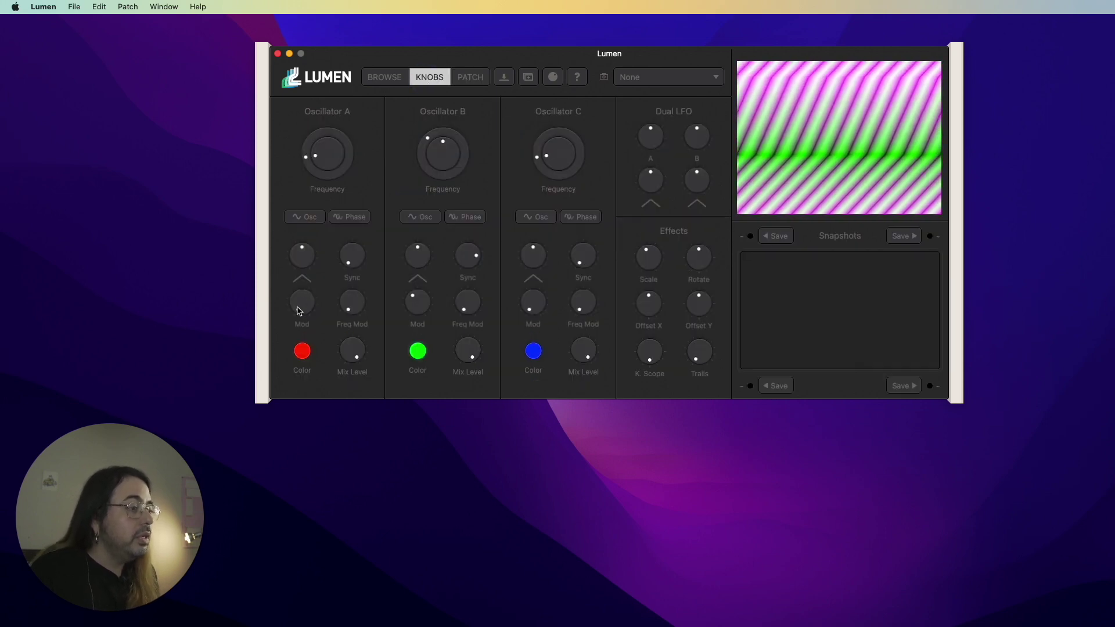
{"action": "left_click_drag", "start_coordinate": [298, 311], "coordinate": [304, 243]}
{"action": "left_click", "coordinate": [471, 76]}
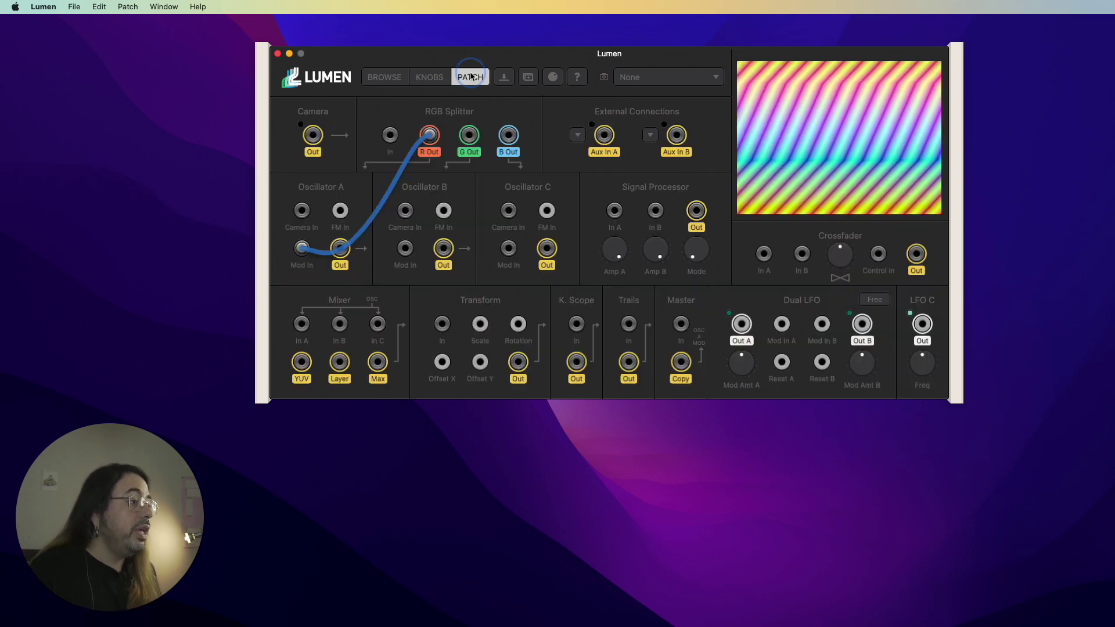
Unplug the cable from Oscillator A's Mod In and lower Oscillator A's Mod to its minimum
{"action": "left_click_drag", "start_coordinate": [303, 248], "coordinate": [281, 275]}
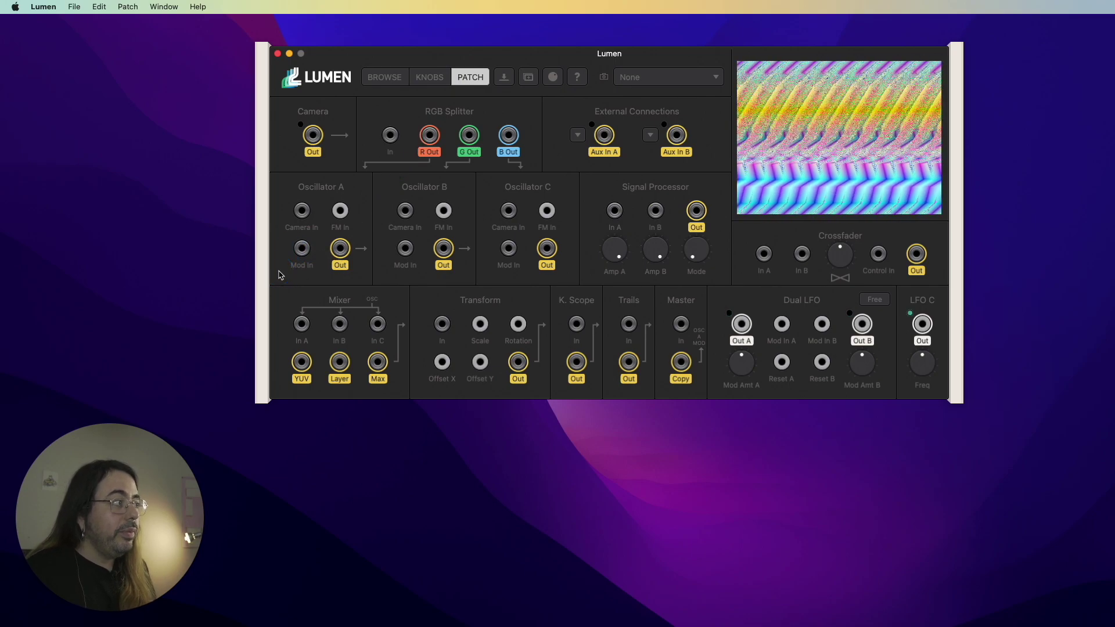
{"action": "left_click", "coordinate": [430, 79]}
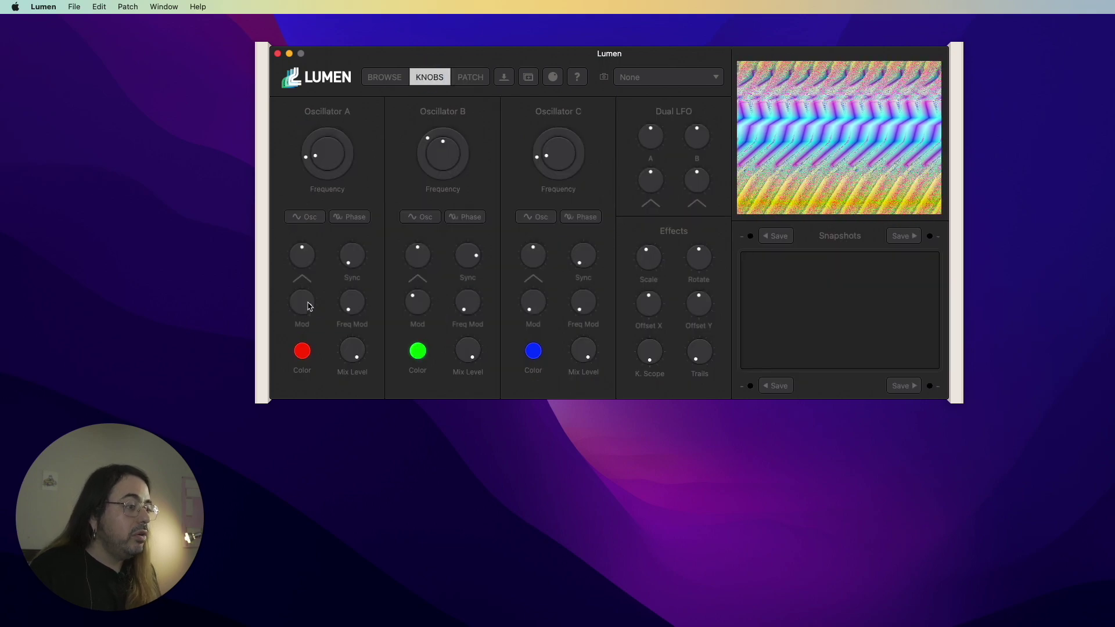
{"action": "mouse_move", "coordinate": [306, 304]}
{"action": "left_click_drag", "start_coordinate": [307, 304], "coordinate": [287, 390]}
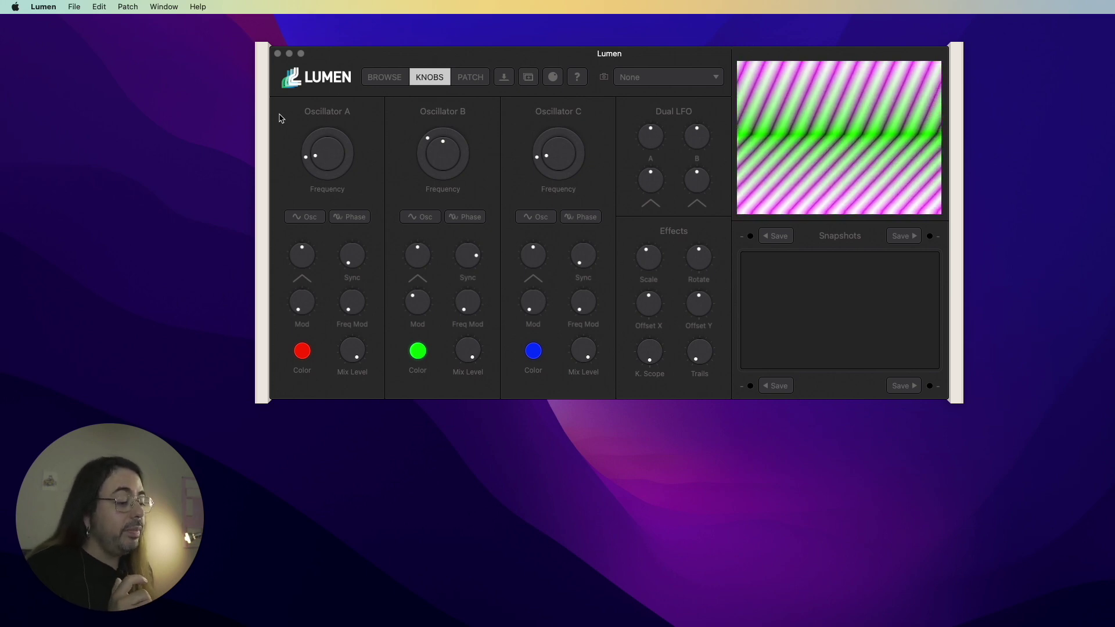
Check the available camera sources, and in Chrome read the Syphon page's introduction, features, compatible applications, developer SDK and license sections
{"action": "left_click", "coordinate": [716, 81]}
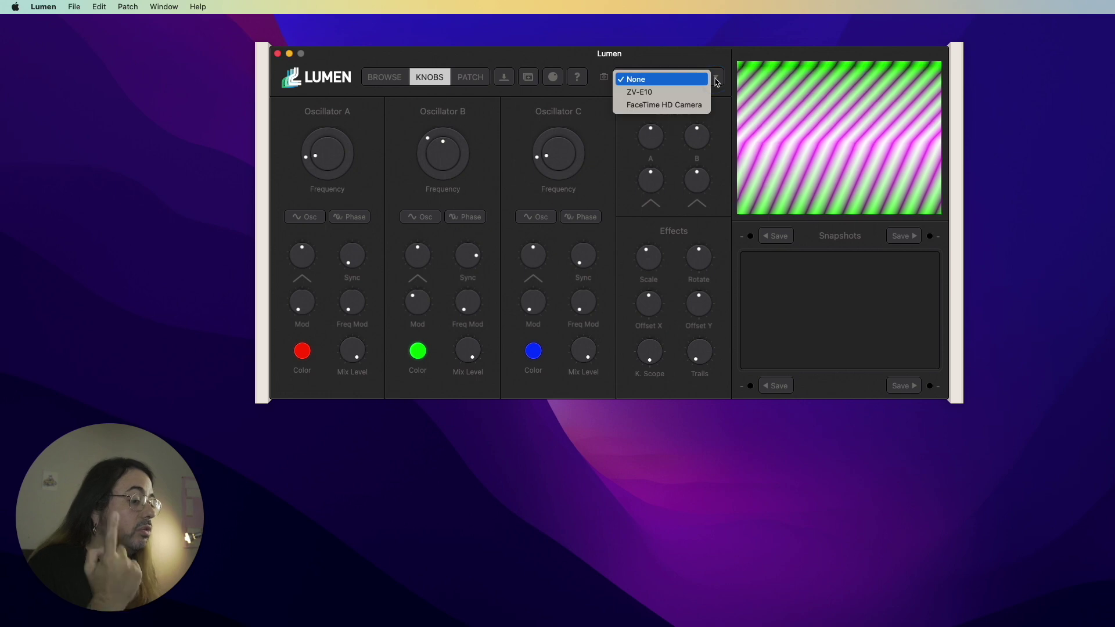
{"action": "left_click", "coordinate": [664, 105]}
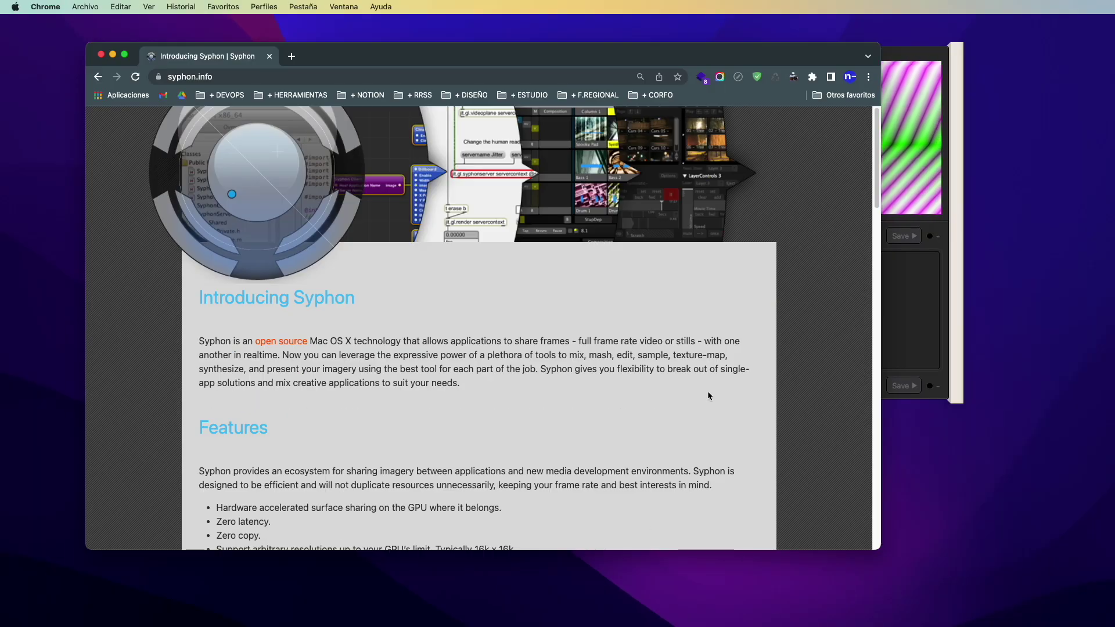
{"action": "scroll", "coordinate": [708, 393], "scroll_direction": "down", "scroll_amount": 3}
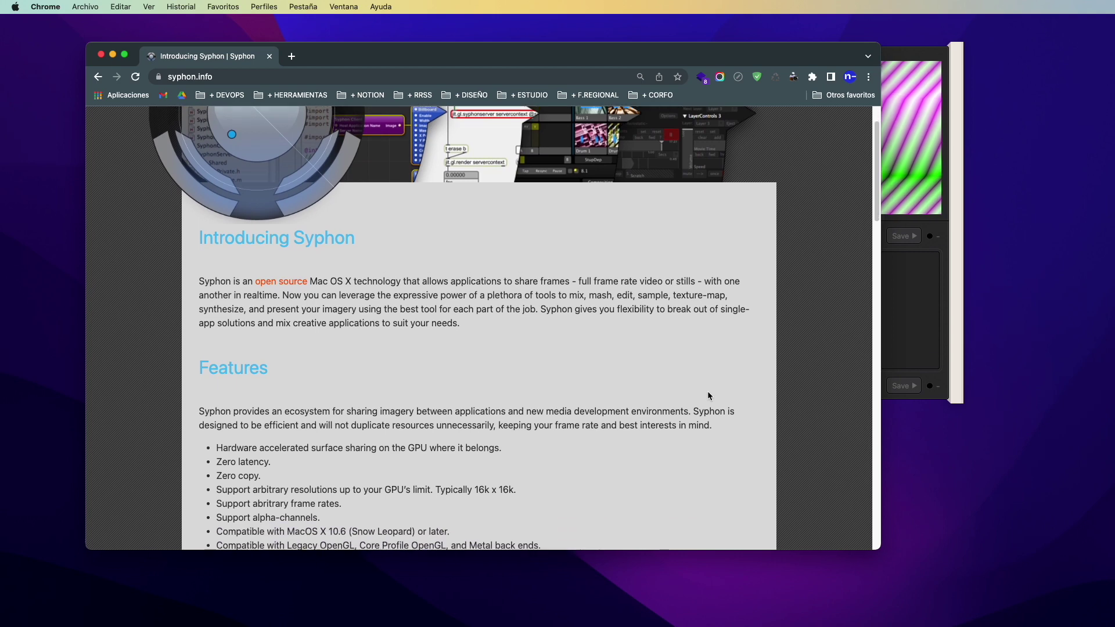
{"action": "scroll", "coordinate": [708, 392], "scroll_direction": "down", "scroll_amount": 2}
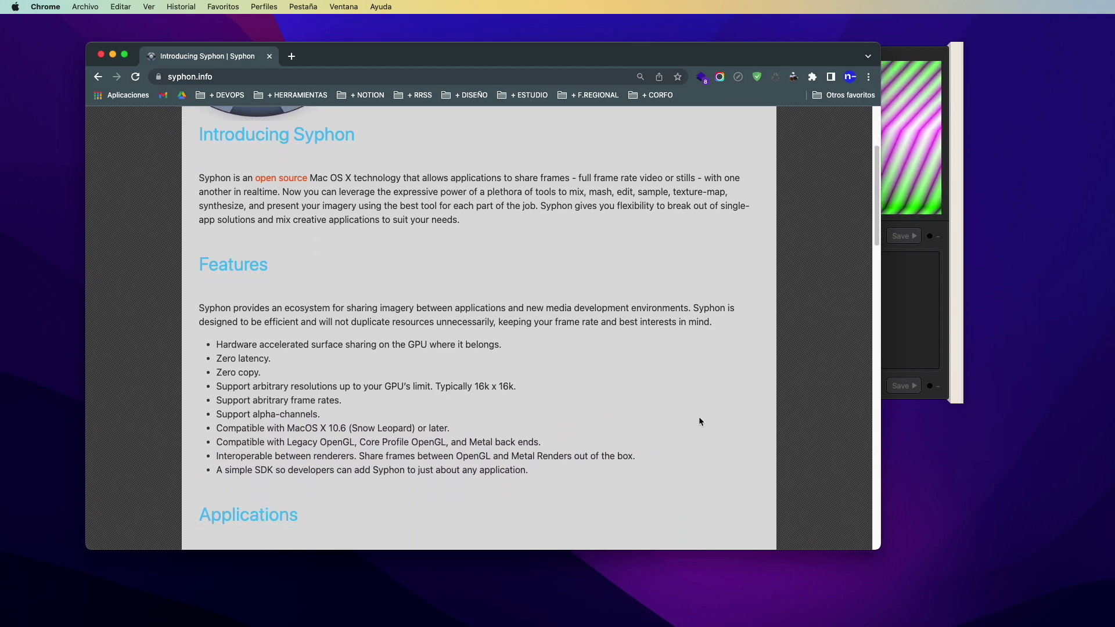
{"action": "scroll", "coordinate": [699, 418], "scroll_direction": "down", "scroll_amount": 5}
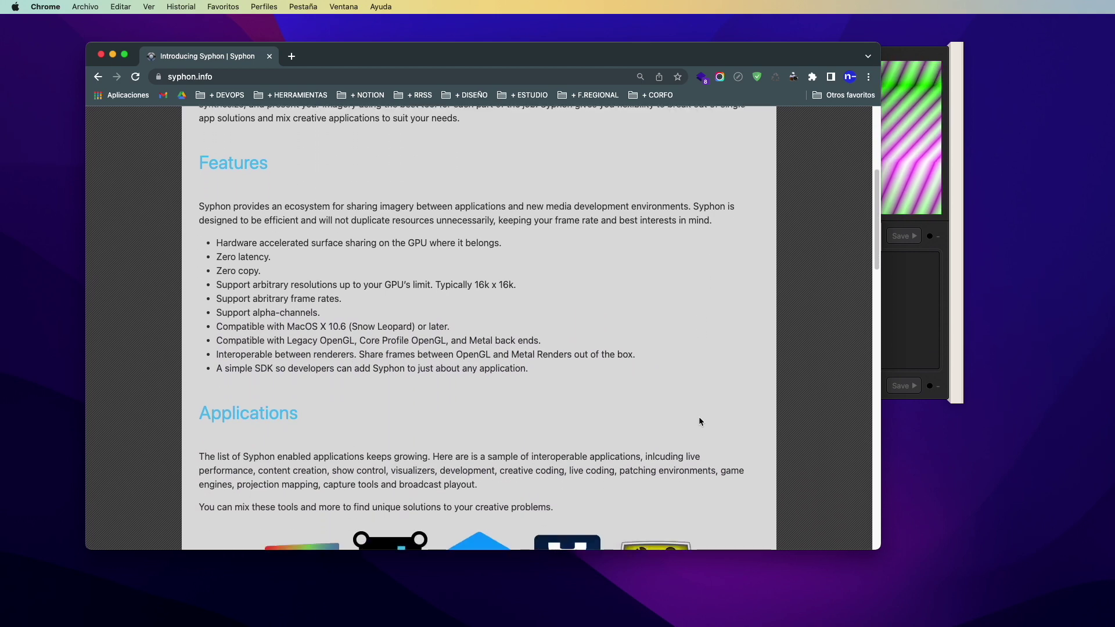
{"action": "scroll", "coordinate": [699, 419], "scroll_direction": "down", "scroll_amount": 6}
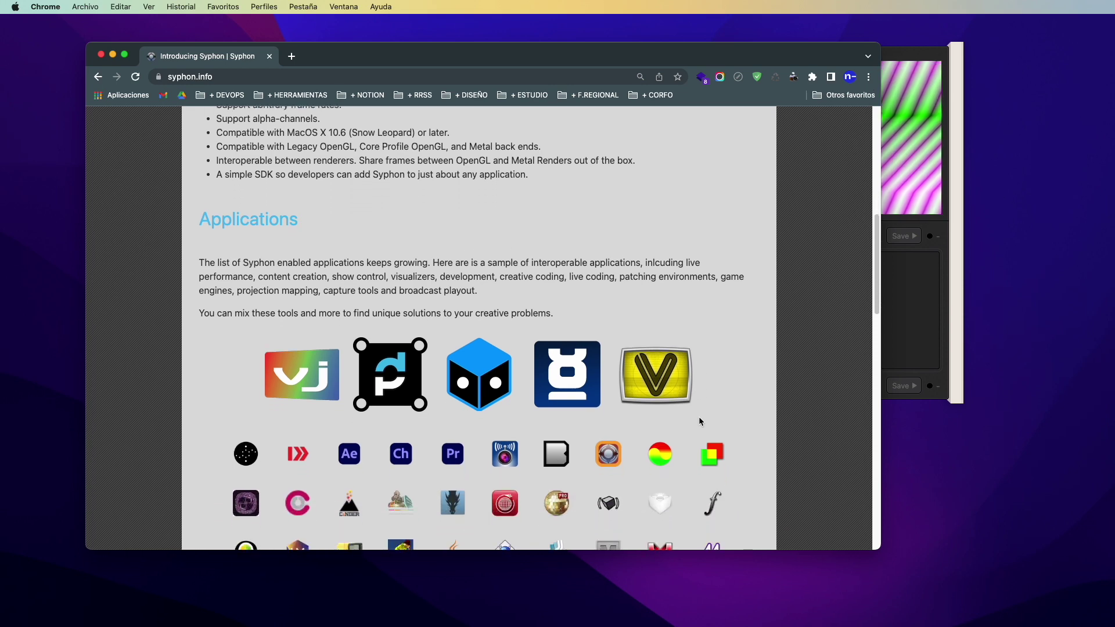
{"action": "scroll", "coordinate": [762, 433], "scroll_direction": "down", "scroll_amount": 4}
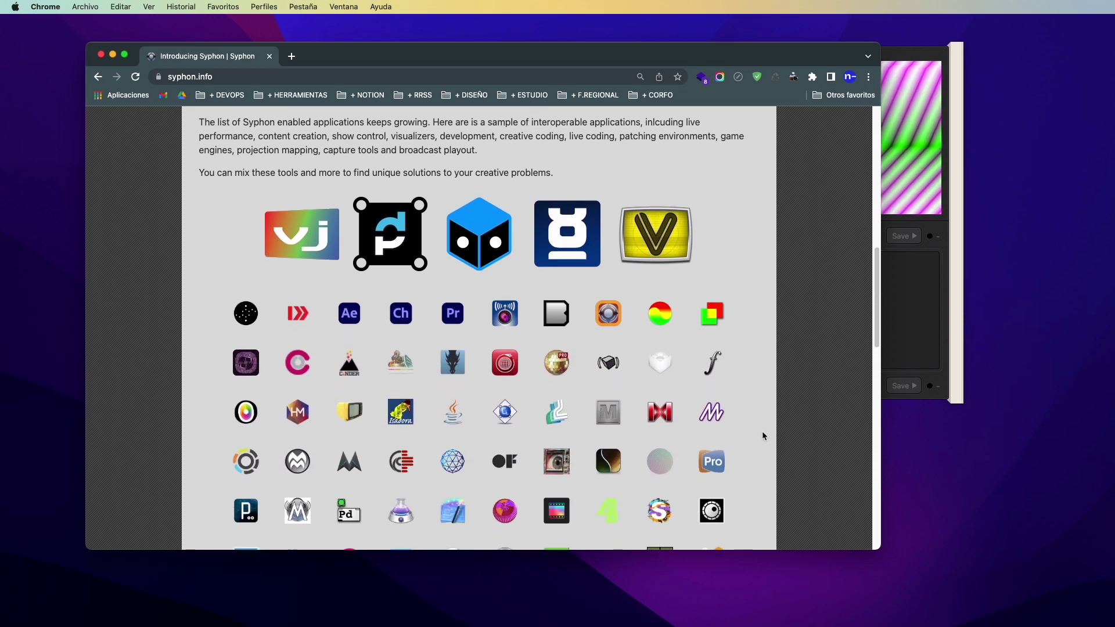
{"action": "scroll", "coordinate": [762, 435], "scroll_direction": "down", "scroll_amount": 7}
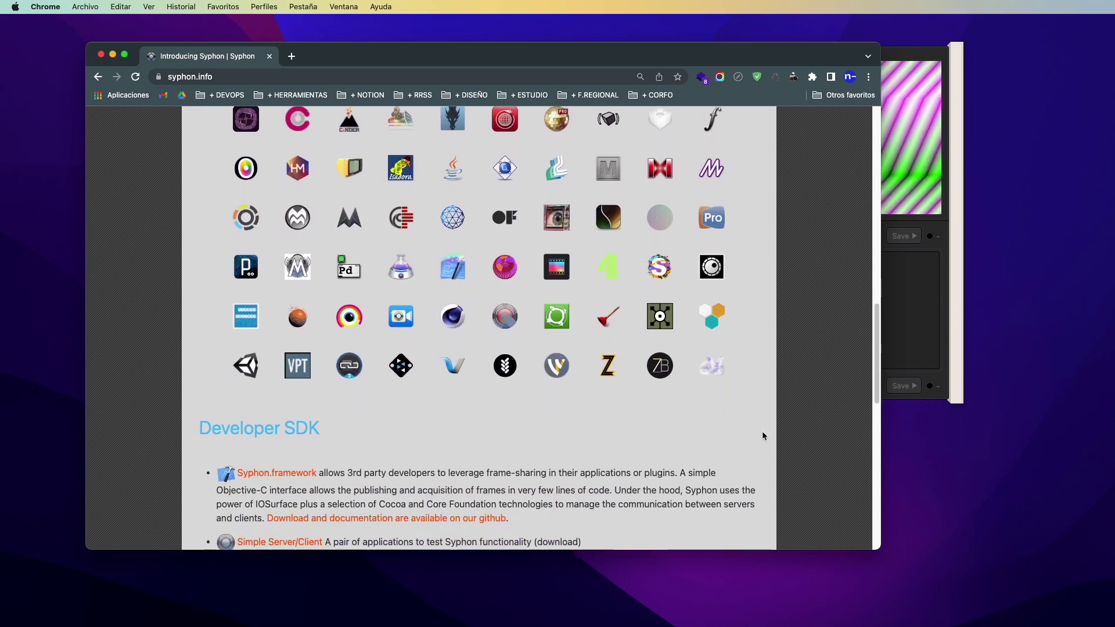
{"action": "scroll", "coordinate": [762, 436], "scroll_direction": "down", "scroll_amount": 3}
{"action": "scroll", "coordinate": [751, 485], "scroll_direction": "down", "scroll_amount": 2}
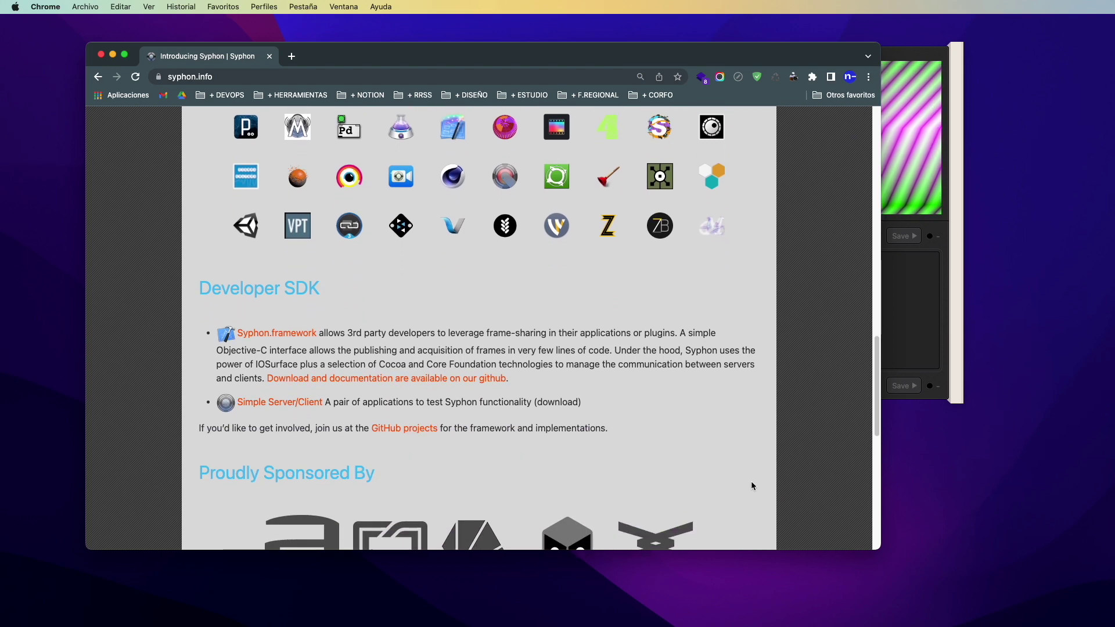
{"action": "scroll", "coordinate": [752, 485], "scroll_direction": "down", "scroll_amount": 6}
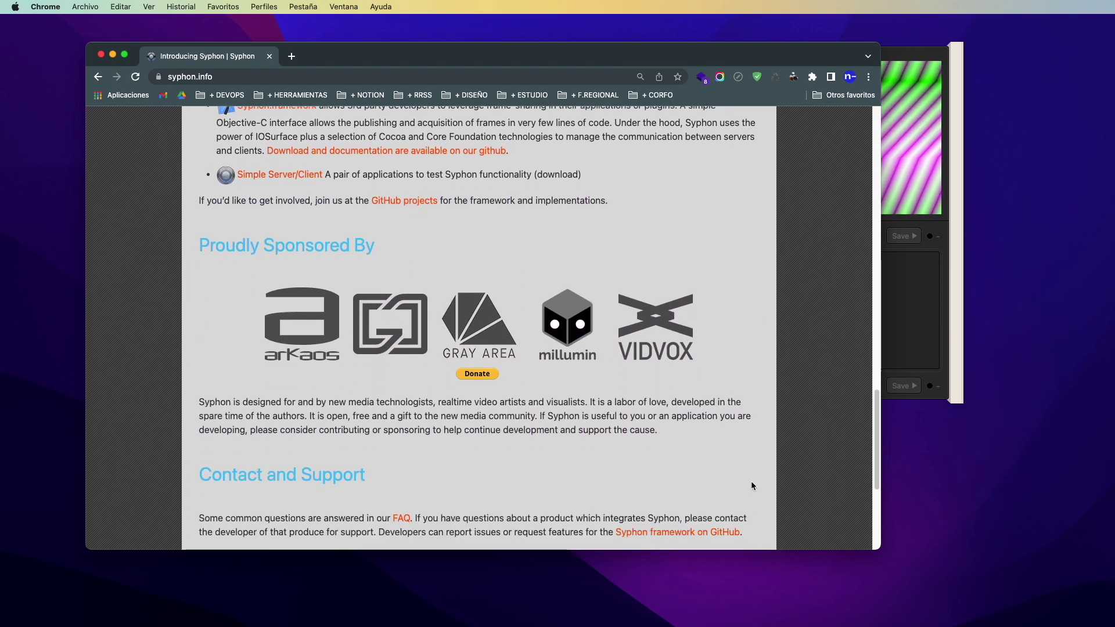
{"action": "scroll", "coordinate": [751, 485], "scroll_direction": "down", "scroll_amount": 2}
{"action": "scroll", "coordinate": [751, 485], "scroll_direction": "down", "scroll_amount": 4}
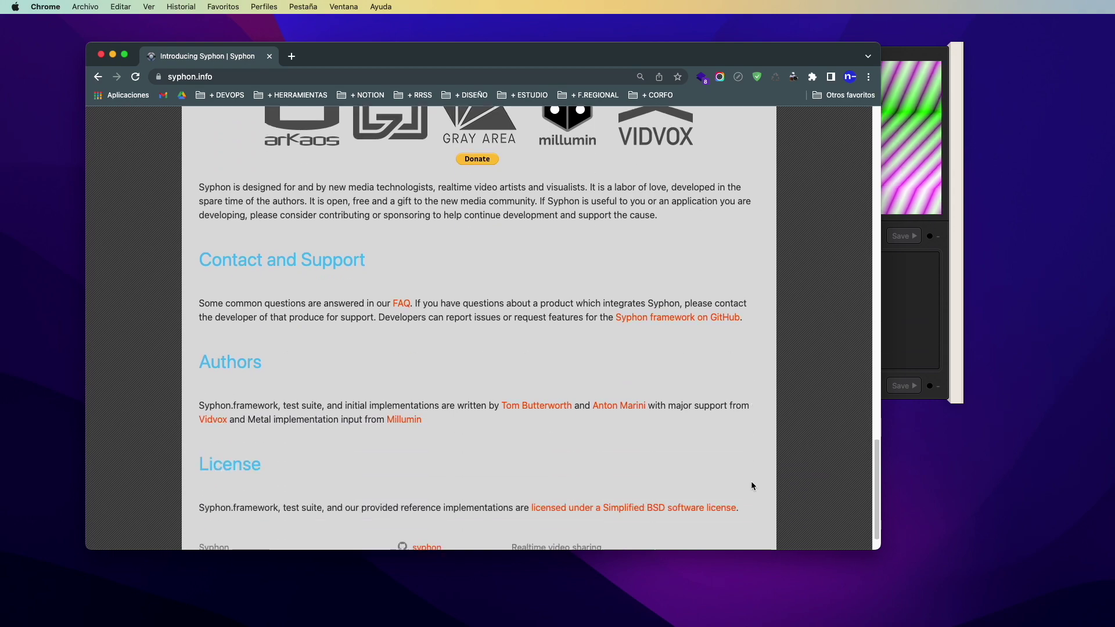
{"action": "scroll", "coordinate": [751, 485], "scroll_direction": "up", "scroll_amount": 20}
{"action": "scroll", "coordinate": [752, 486], "scroll_direction": "up", "scroll_amount": 2}
{"action": "scroll", "coordinate": [751, 485], "scroll_direction": "down", "scroll_amount": 3}
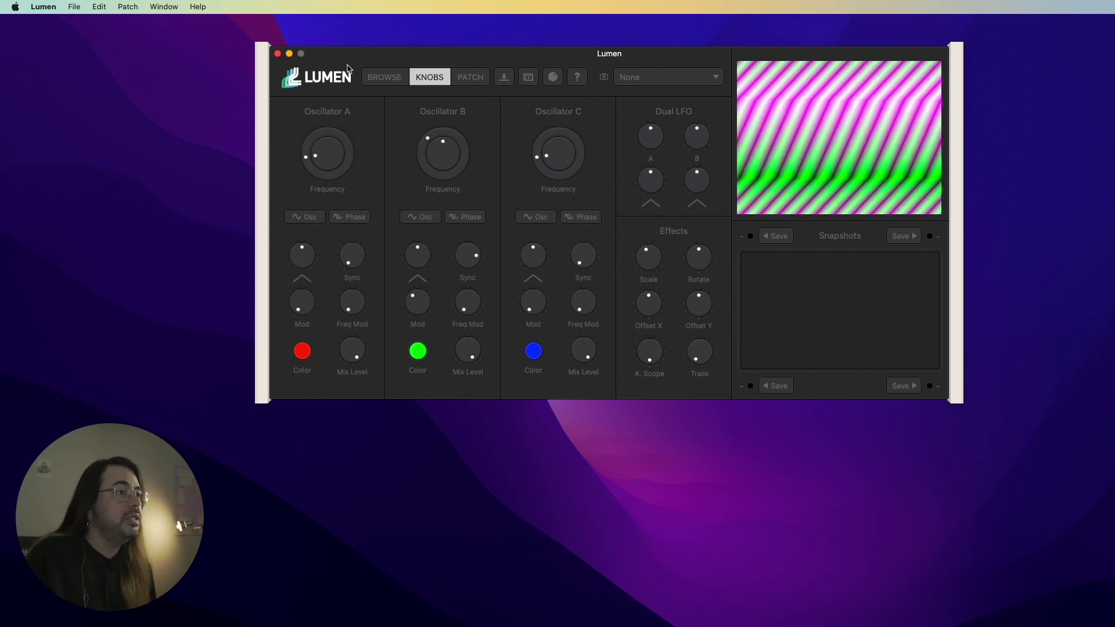
Save the current Lumen patch under the name Demo 1
{"action": "left_click", "coordinate": [74, 9]}
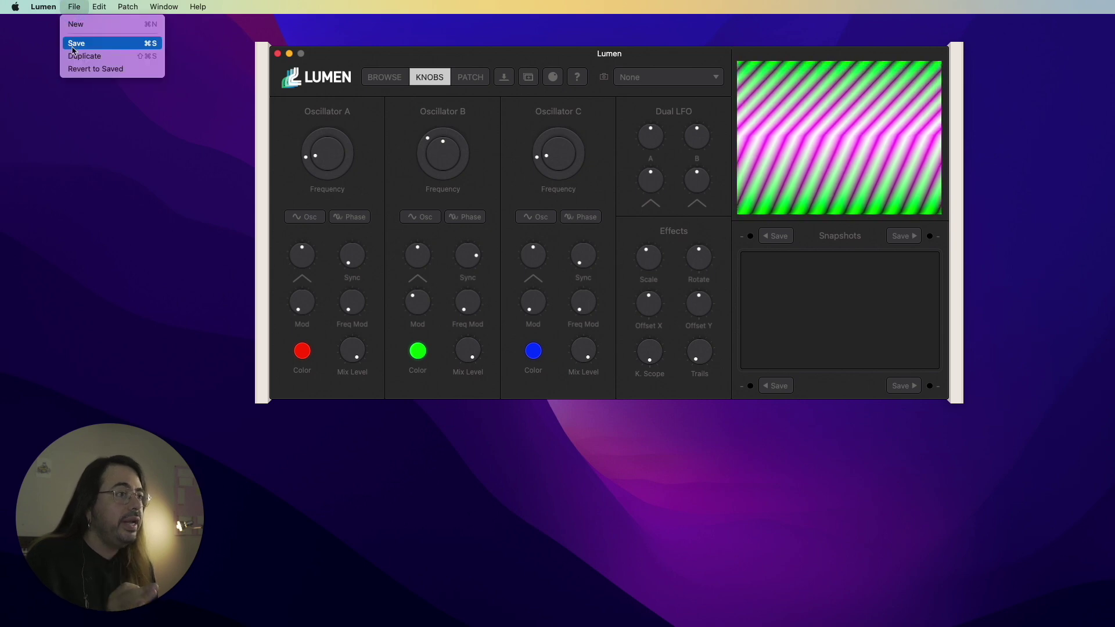
{"action": "left_click", "coordinate": [274, 186]}
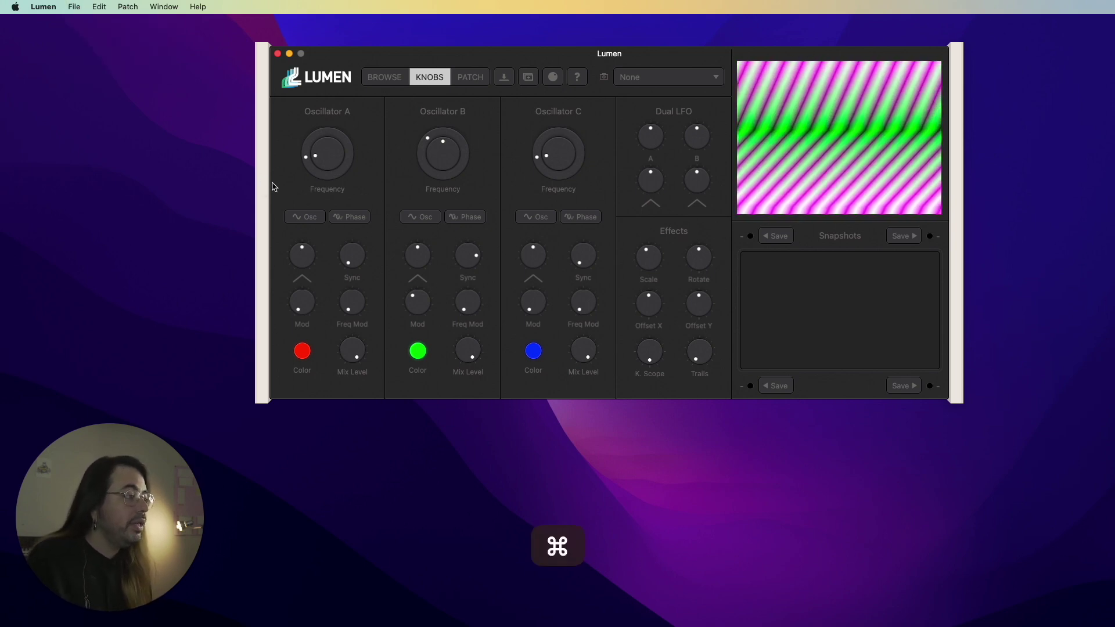
{"action": "key", "text": "super+s"}
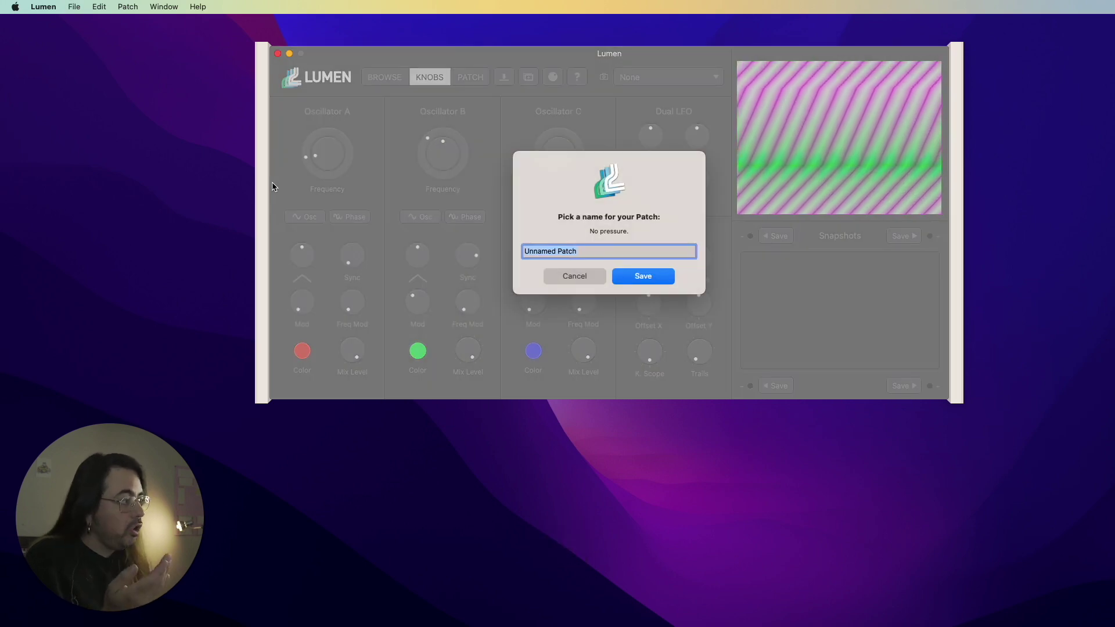
{"action": "type", "text": "D"}
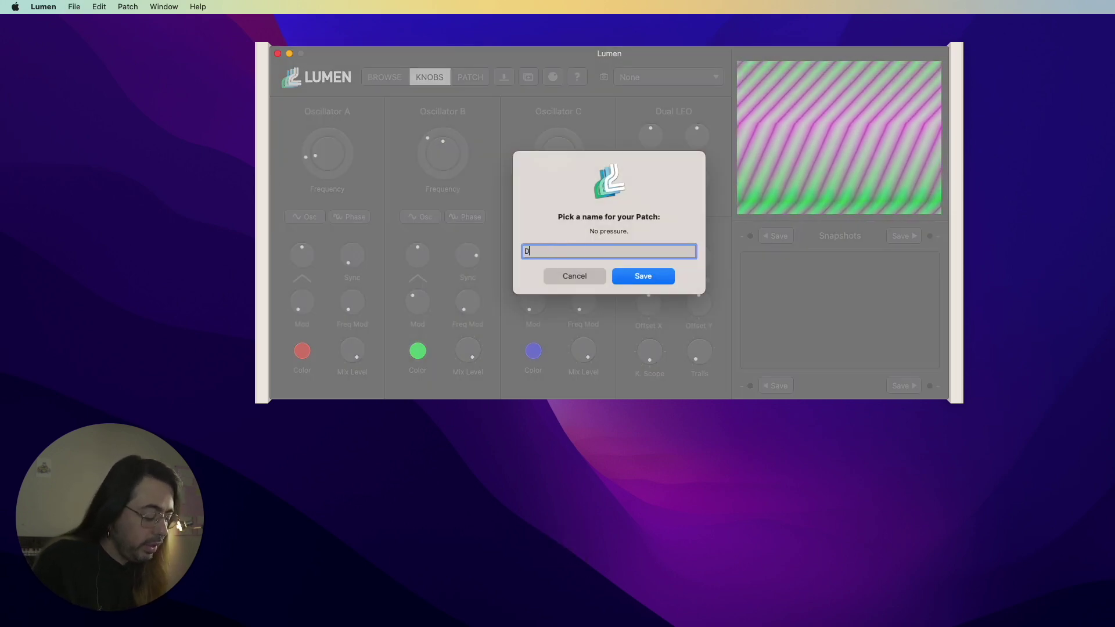
{"action": "type", "text": "Emo"}
{"action": "key", "text": "BackSpace"}
{"action": "key", "text": "BackSpace"}
{"action": "key", "text": "BackSpace"}
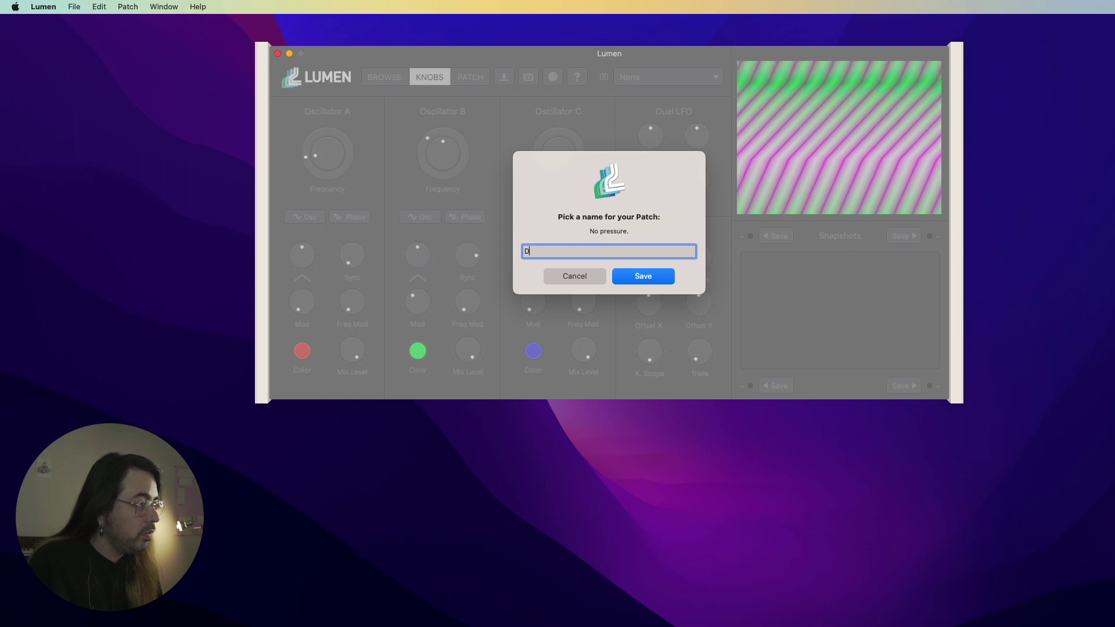
{"action": "type", "text": "emo 1"}
{"action": "key", "text": "Return"}
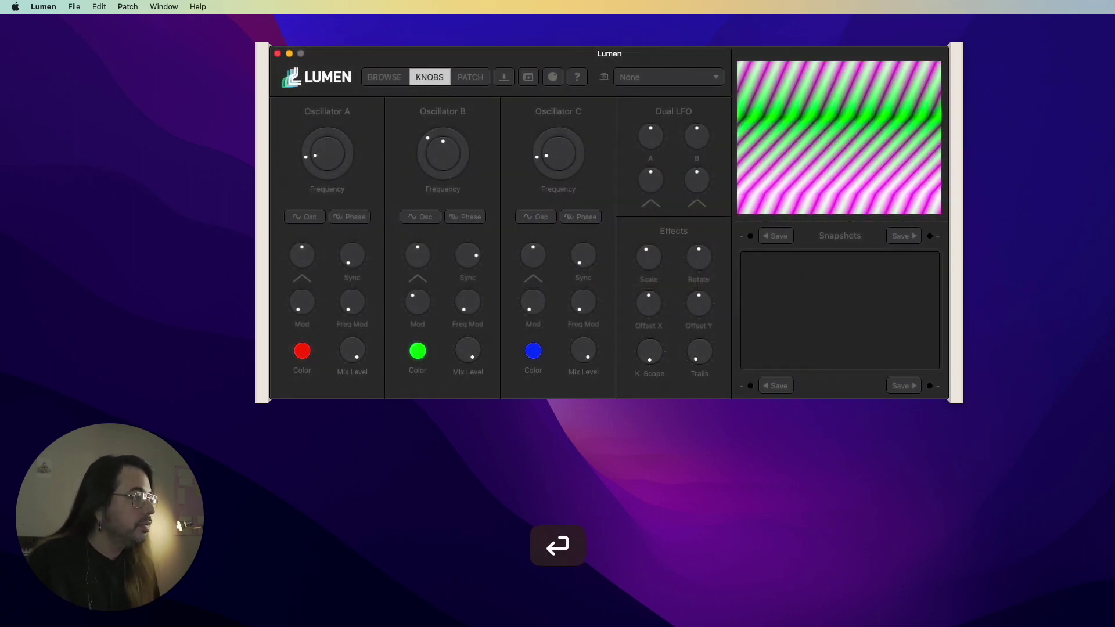
Open the patch library and start a new patch
{"action": "left_click", "coordinate": [389, 81]}
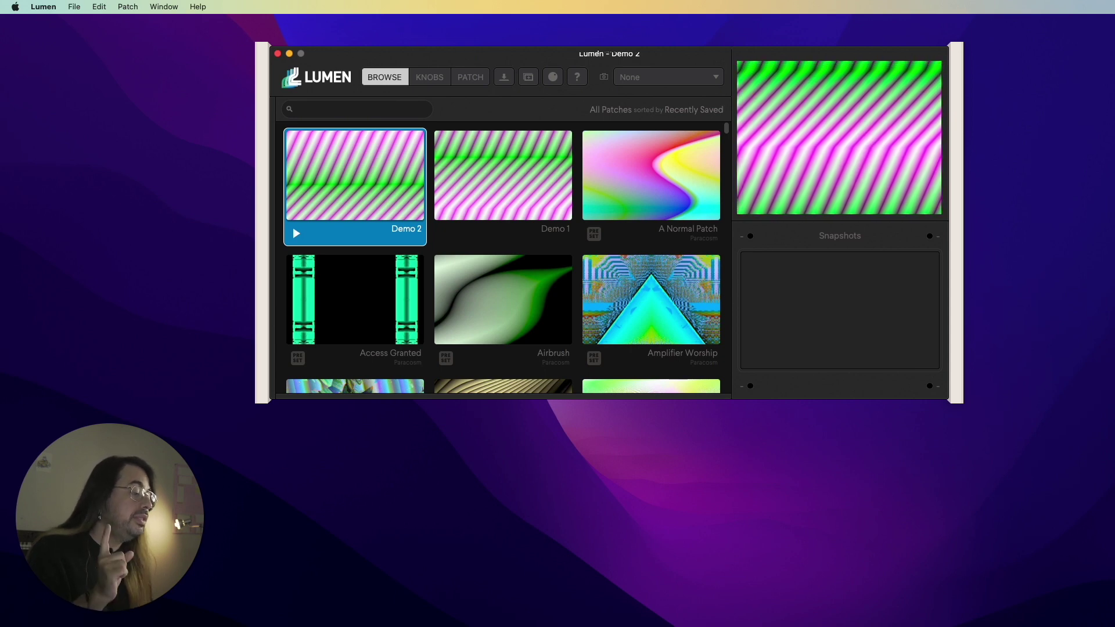
{"action": "left_click", "coordinate": [71, 8]}
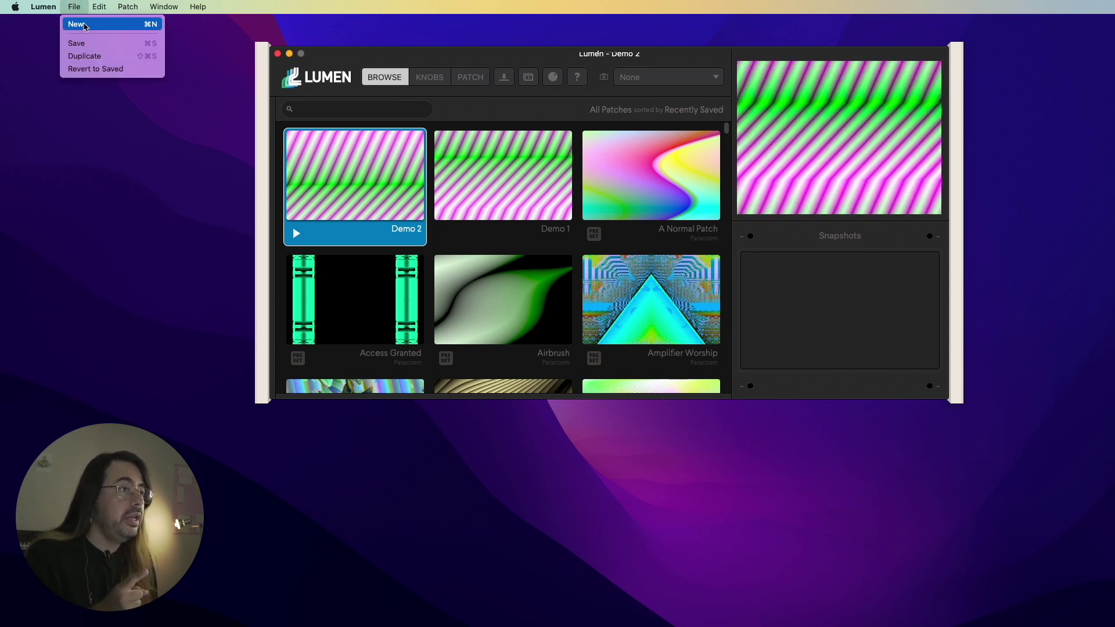
{"action": "key", "text": "Escape"}
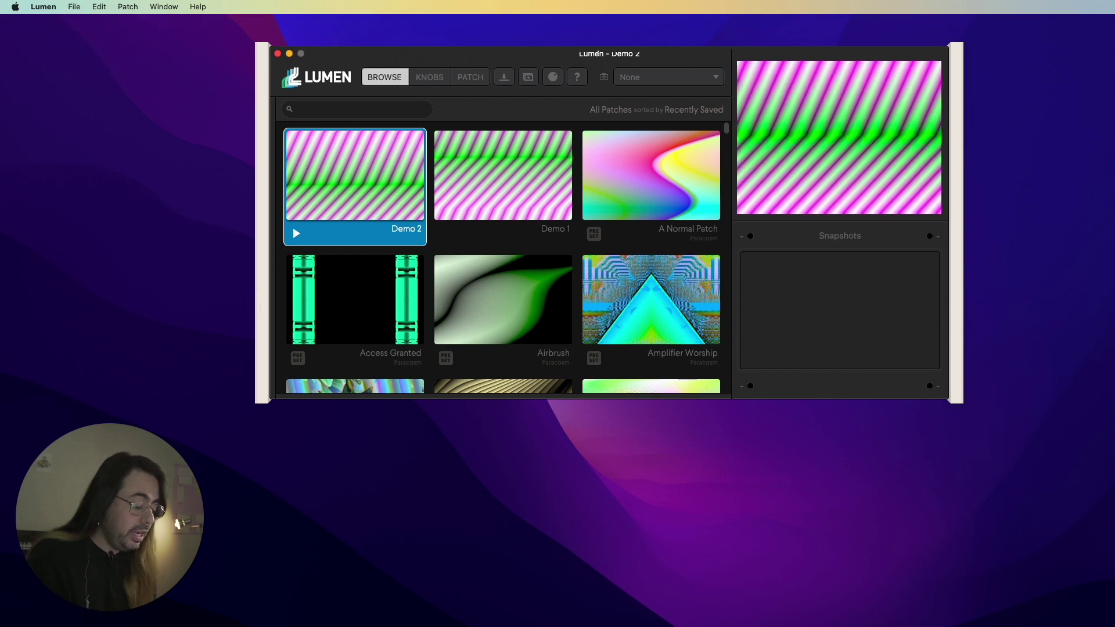
{"action": "key", "text": "super+n"}
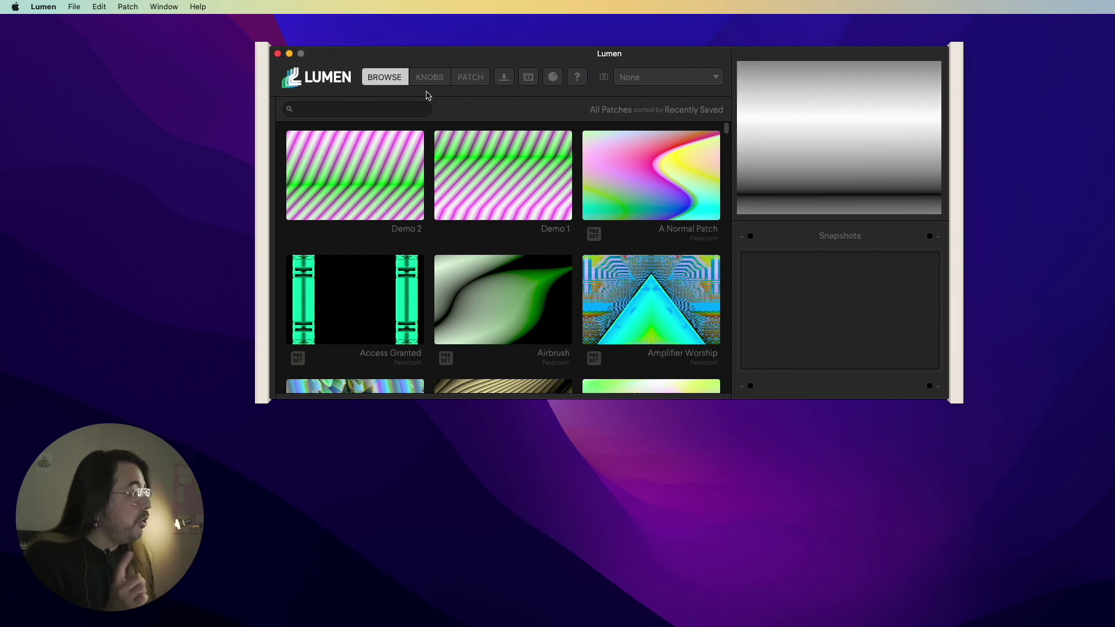
Choose FaceTime HD Camera as the camera source and switch Oscillators A, B and C from Osc to Cam
{"action": "left_click", "coordinate": [636, 77]}
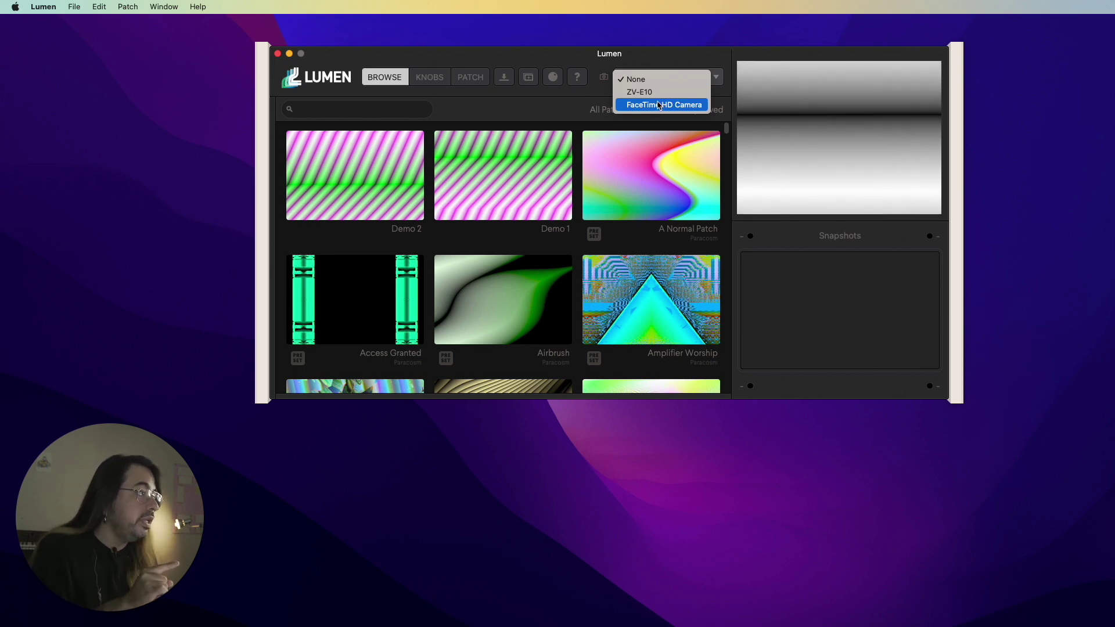
{"action": "left_click", "coordinate": [636, 107]}
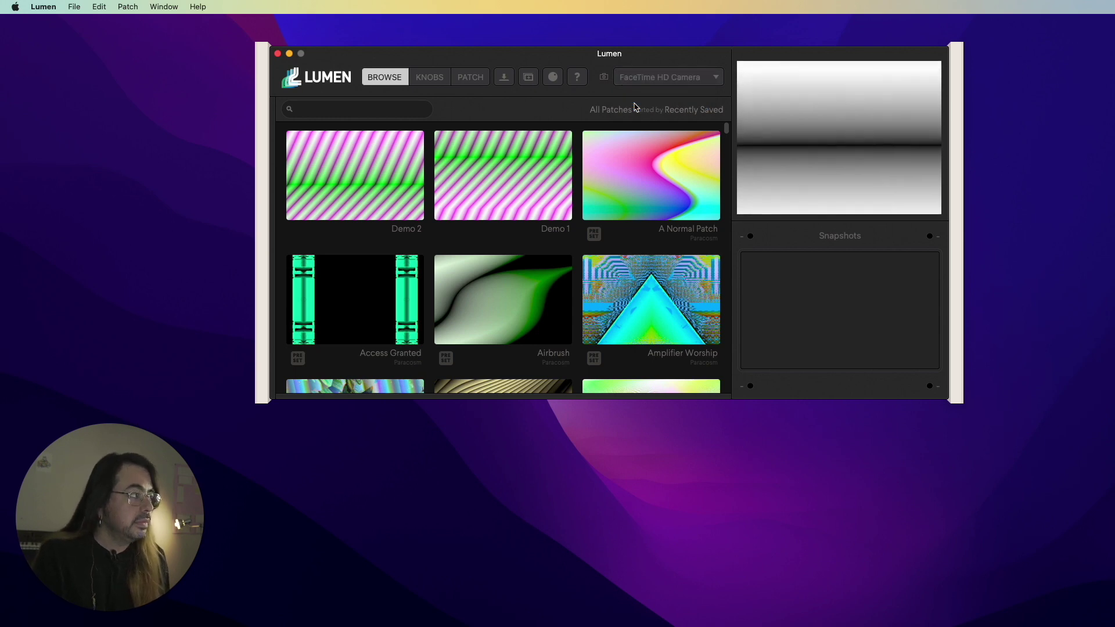
{"action": "left_click", "coordinate": [433, 80]}
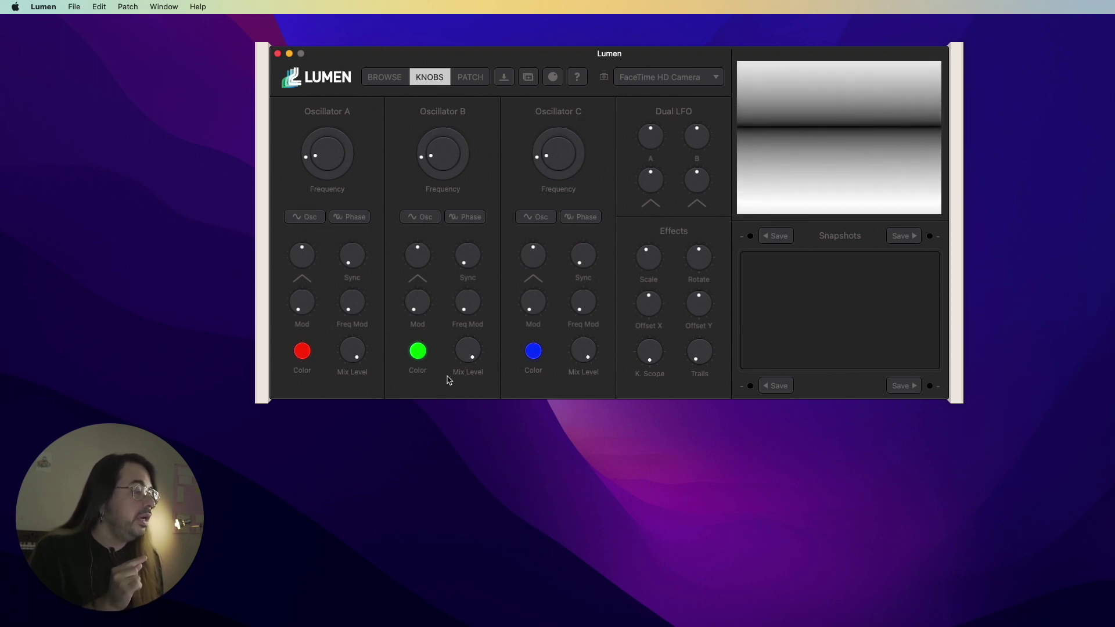
{"action": "left_click", "coordinate": [301, 218]}
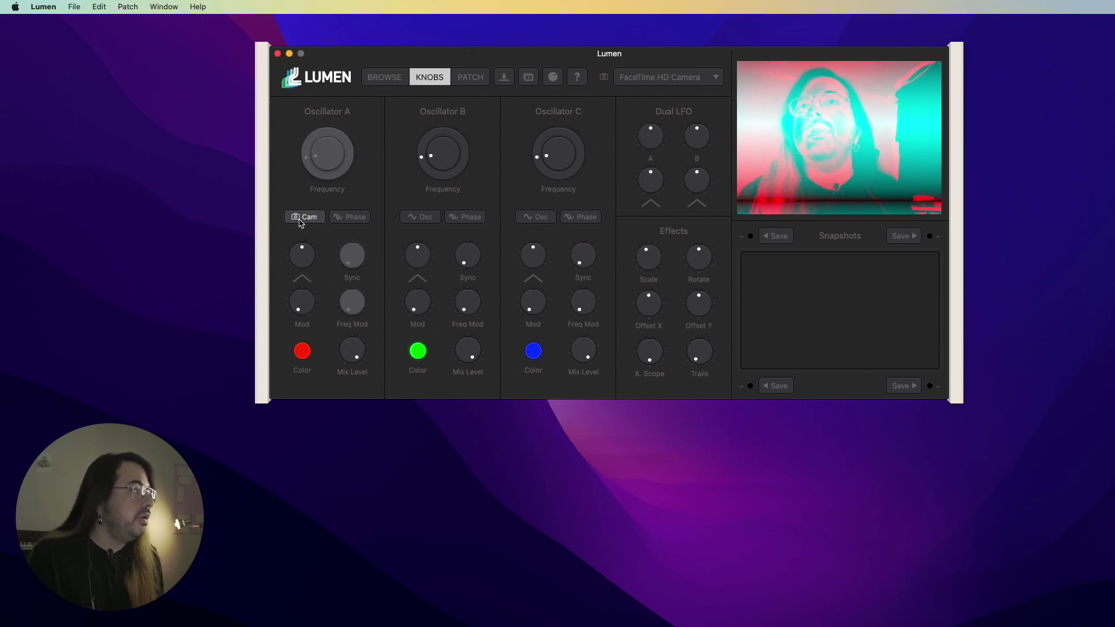
{"action": "left_click", "coordinate": [416, 218]}
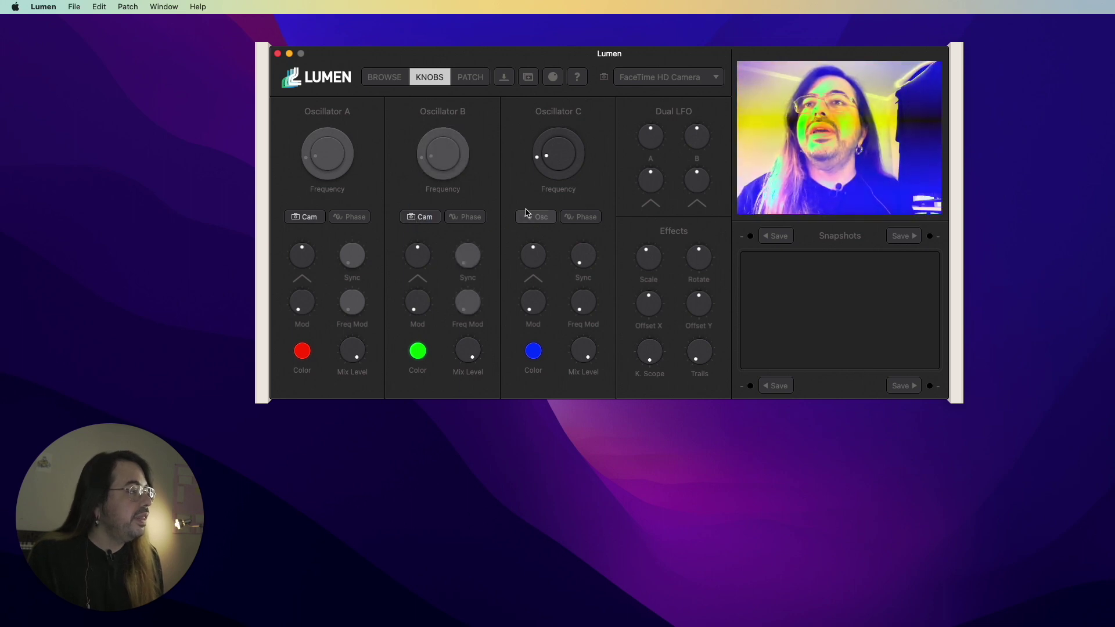
{"action": "left_click", "coordinate": [530, 219]}
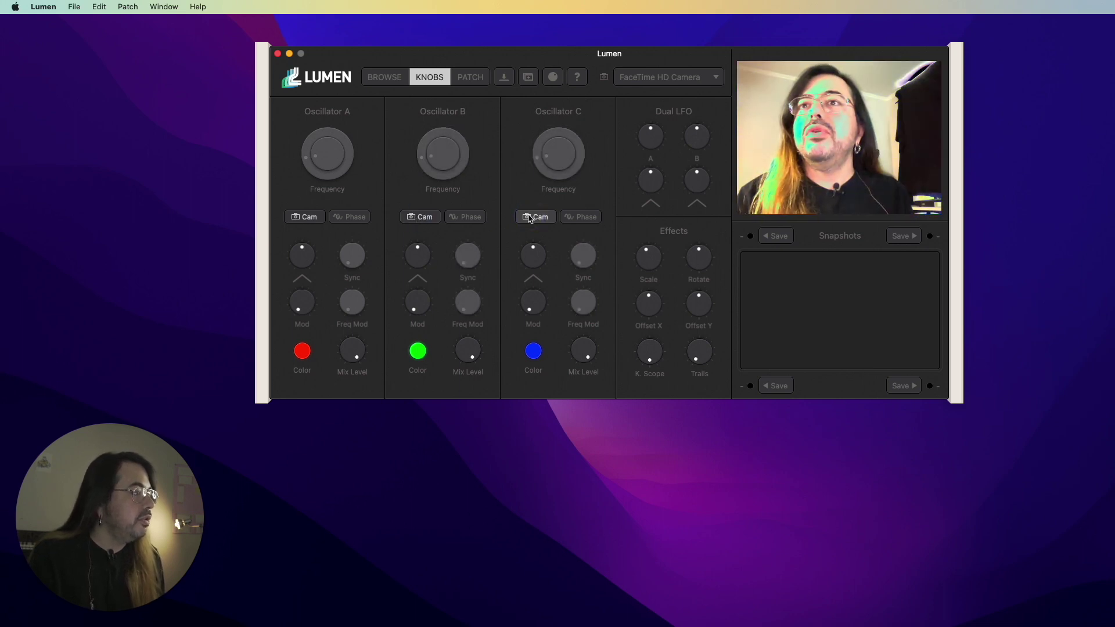
Lower the waveform shape knobs of Oscillators C, B and A to their minimum, giving each a falling ramp
{"action": "left_click_drag", "start_coordinate": [531, 254], "coordinate": [529, 273]}
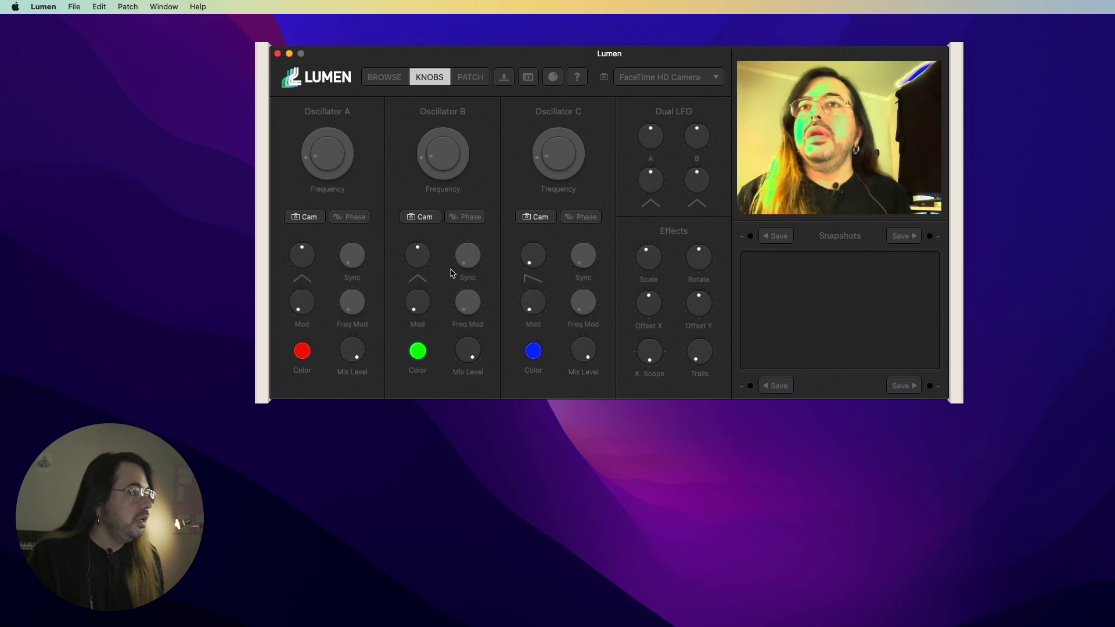
{"action": "left_click_drag", "start_coordinate": [420, 257], "coordinate": [400, 321]}
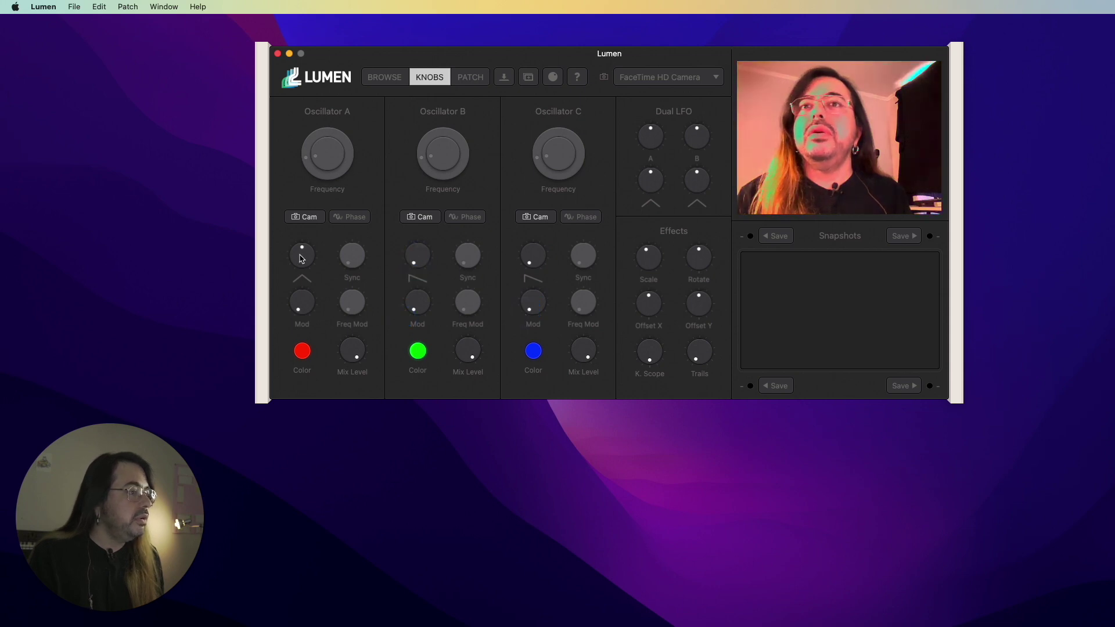
{"action": "left_click_drag", "start_coordinate": [302, 258], "coordinate": [285, 317]}
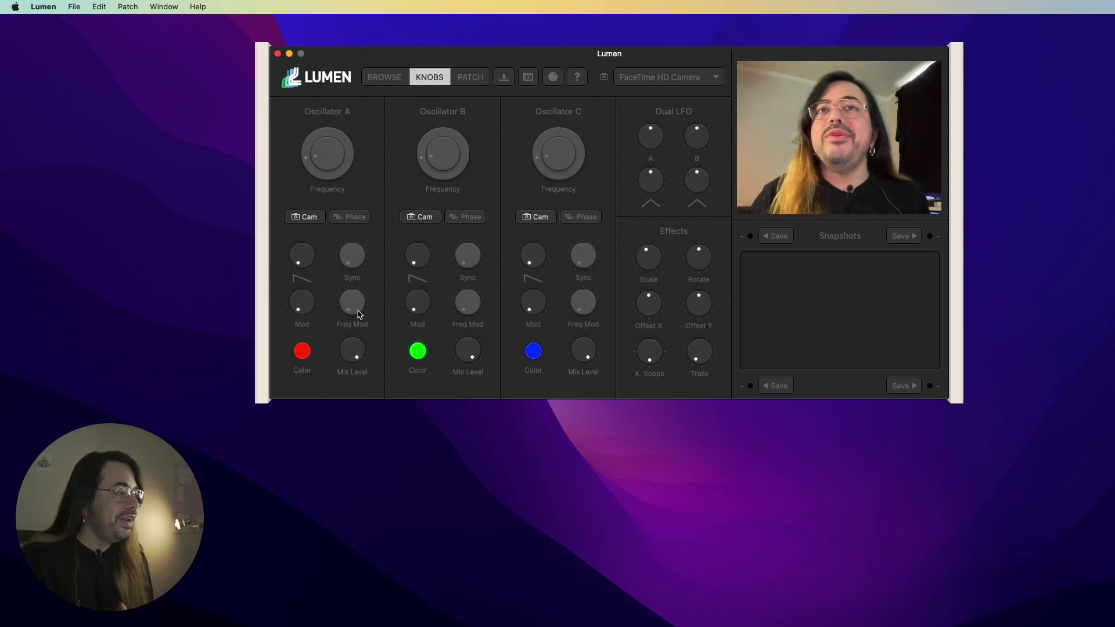
Raise Oscillator A's waveform shape and Mod knobs to just past halfway
{"action": "left_click_drag", "start_coordinate": [301, 263], "coordinate": [300, 217]}
{"action": "left_click", "coordinate": [301, 314]}
{"action": "left_click_drag", "start_coordinate": [300, 314], "coordinate": [337, 277]}
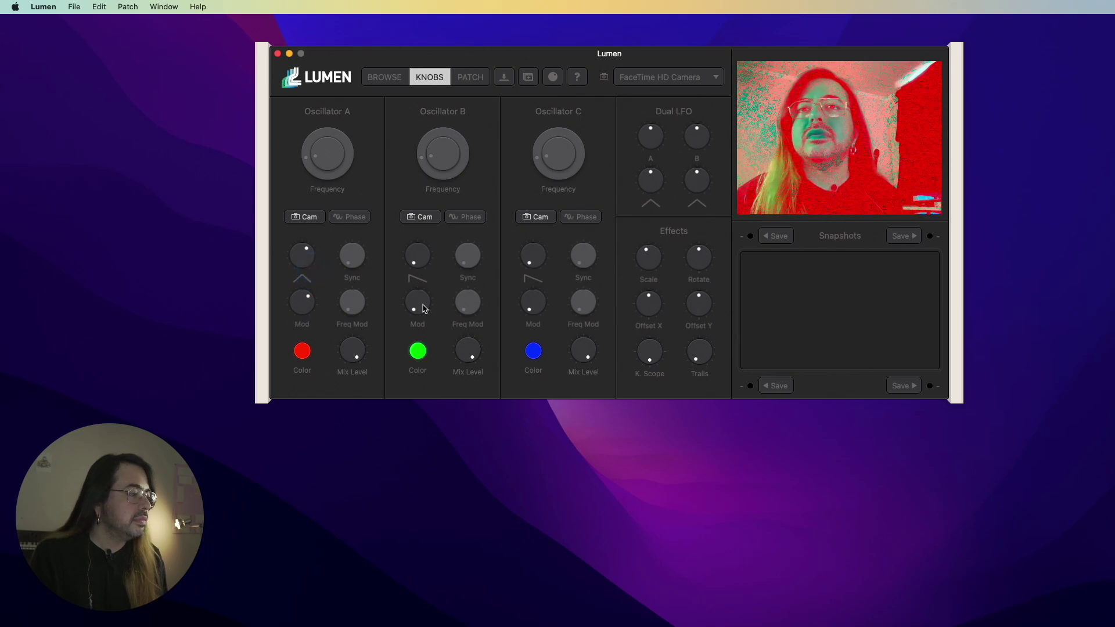
Raise the waveform shape and Mod knobs of Oscillators B and C to about halfway and lower Oscillator A's waveform shape
{"action": "left_click_drag", "start_coordinate": [424, 309], "coordinate": [424, 217]}
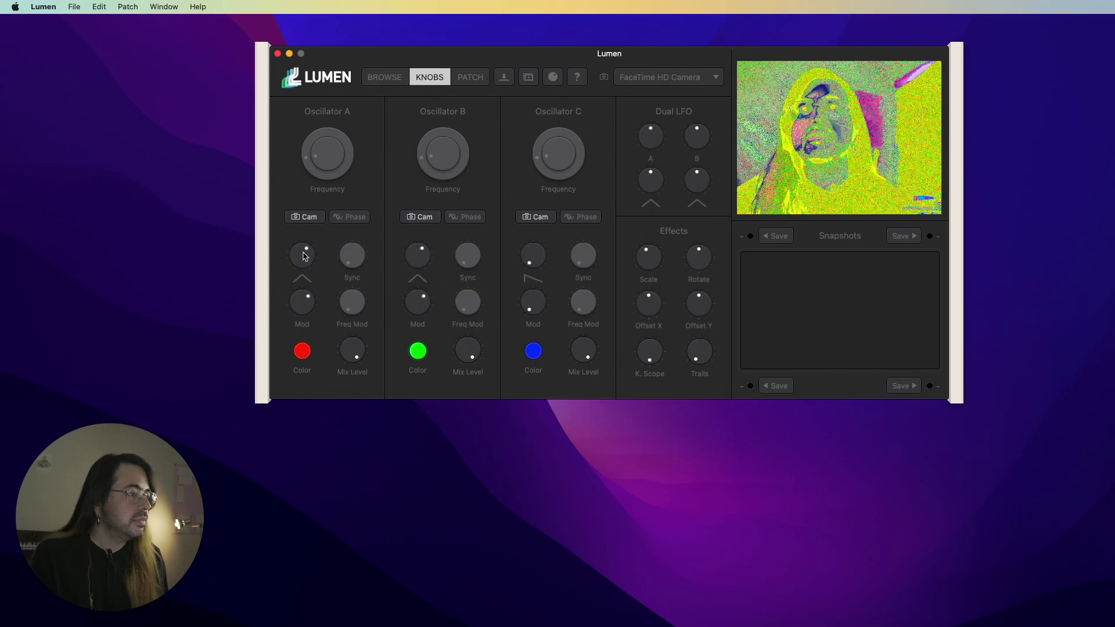
{"action": "left_click_drag", "start_coordinate": [305, 256], "coordinate": [296, 285]}
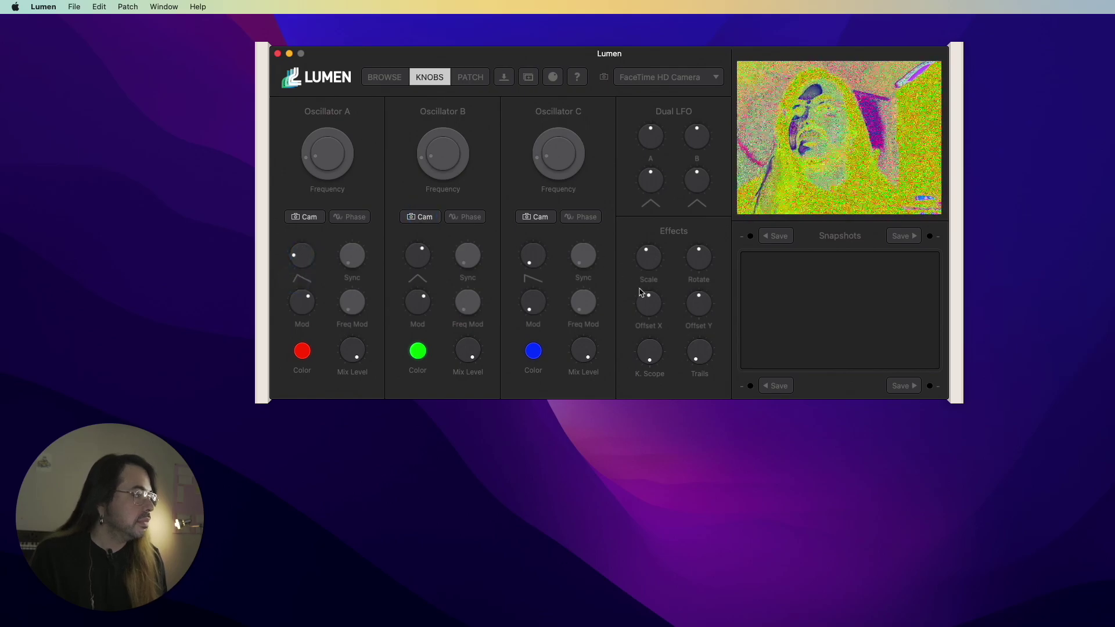
{"action": "left_click_drag", "start_coordinate": [537, 262], "coordinate": [535, 216]}
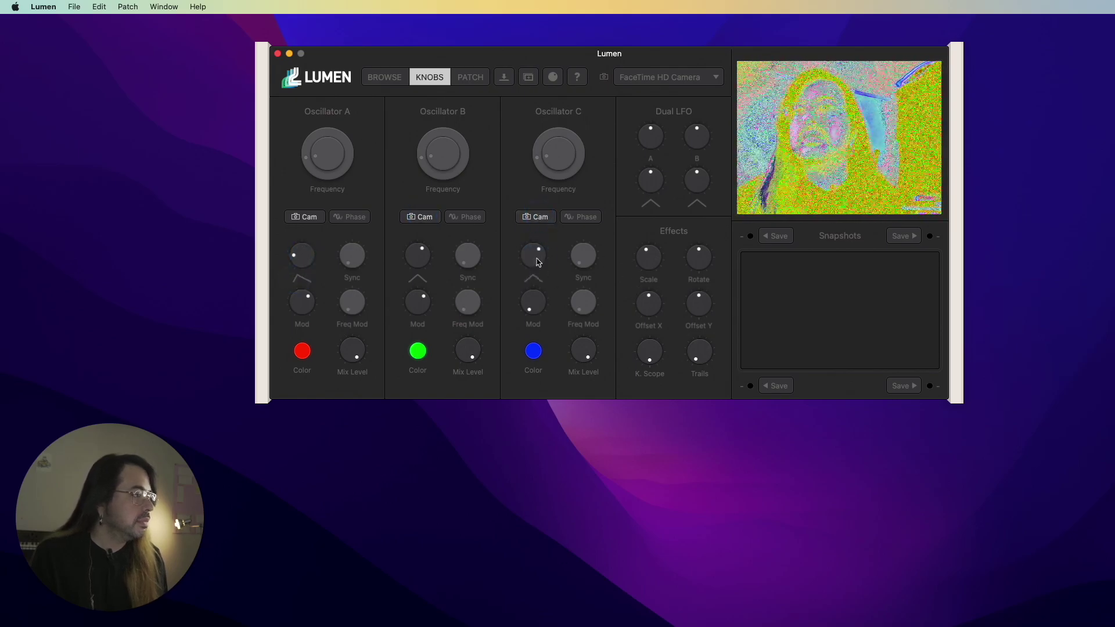
{"action": "left_click_drag", "start_coordinate": [533, 302], "coordinate": [529, 266]}
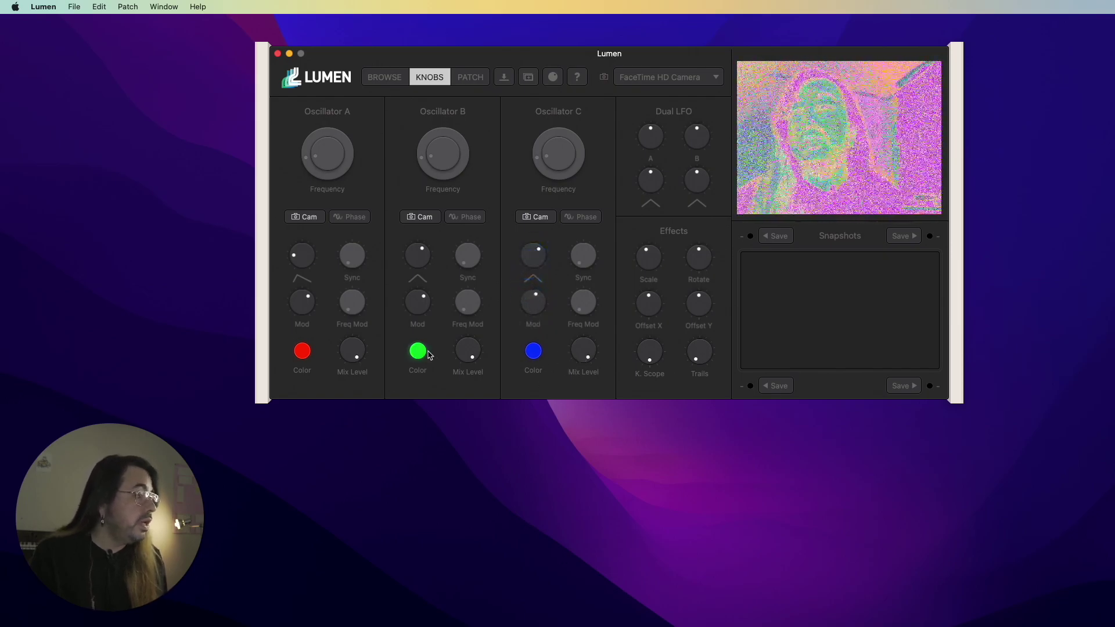
Isolate Oscillator A by lowering the mix levels of Oscillators C and B to 0 %, and restore both to 100 %
{"action": "left_click_drag", "start_coordinate": [585, 349], "coordinate": [569, 431]}
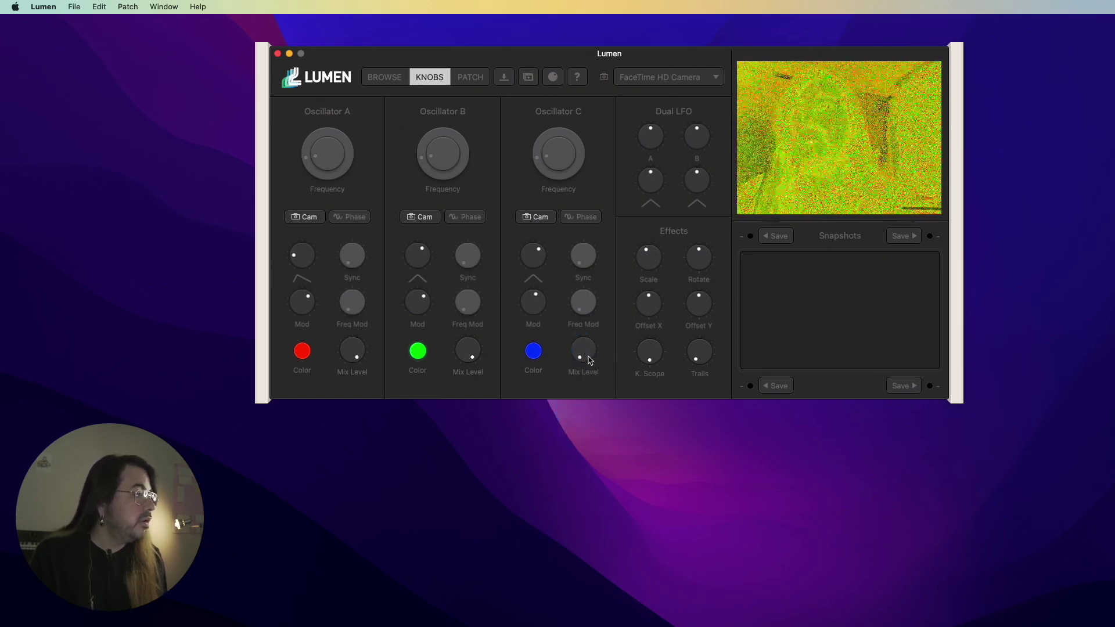
{"action": "left_click_drag", "start_coordinate": [468, 349], "coordinate": [459, 428]}
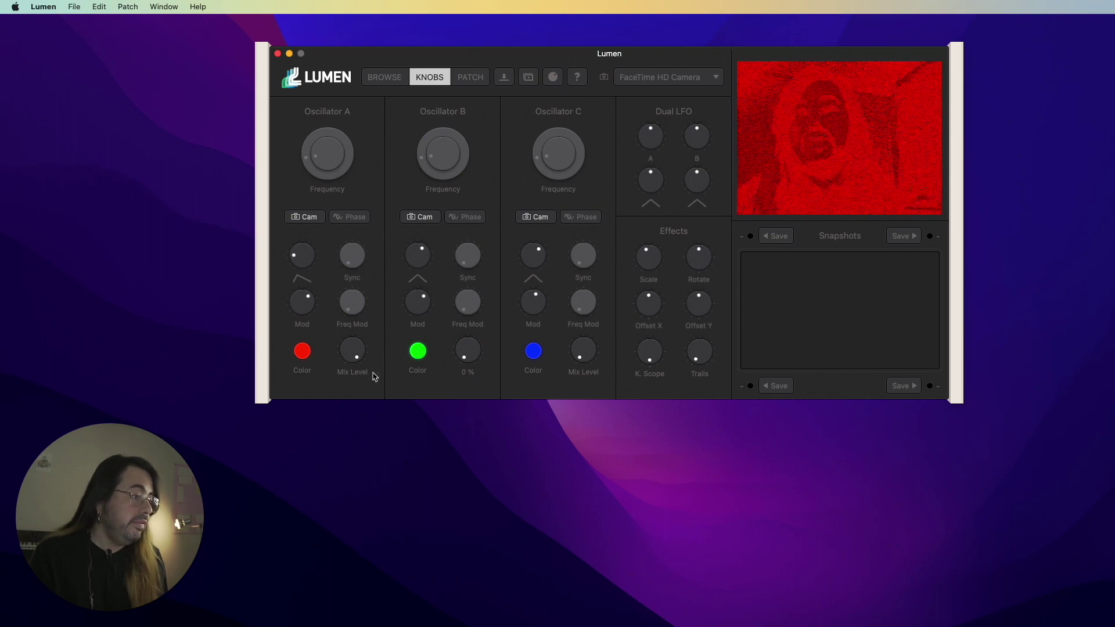
{"action": "mouse_move", "coordinate": [352, 351]}
{"action": "left_mouse_down"}
{"action": "mouse_move", "coordinate": [326, 460]}
{"action": "mouse_move", "coordinate": [354, 336]}
{"action": "left_mouse_up"}
{"action": "left_click_drag", "start_coordinate": [457, 351], "coordinate": [465, 273]}
{"action": "left_click_drag", "start_coordinate": [583, 354], "coordinate": [571, 274]}
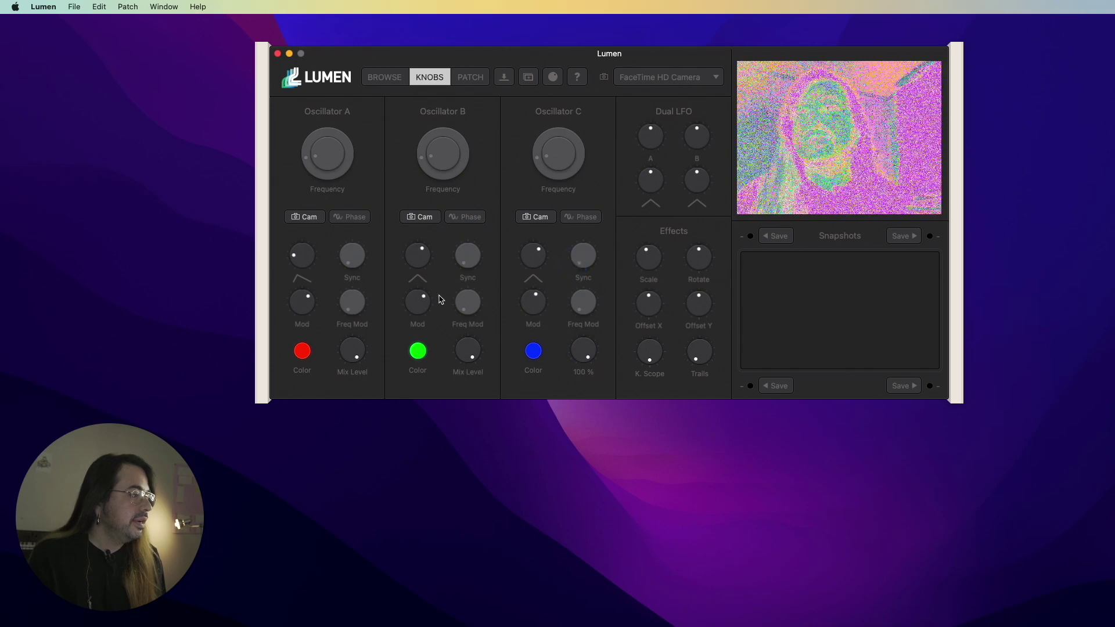
Lower Oscillator B's Mod knob close to its minimum and capture a still frame of the patch output
{"action": "left_click_drag", "start_coordinate": [423, 299], "coordinate": [464, 350]}
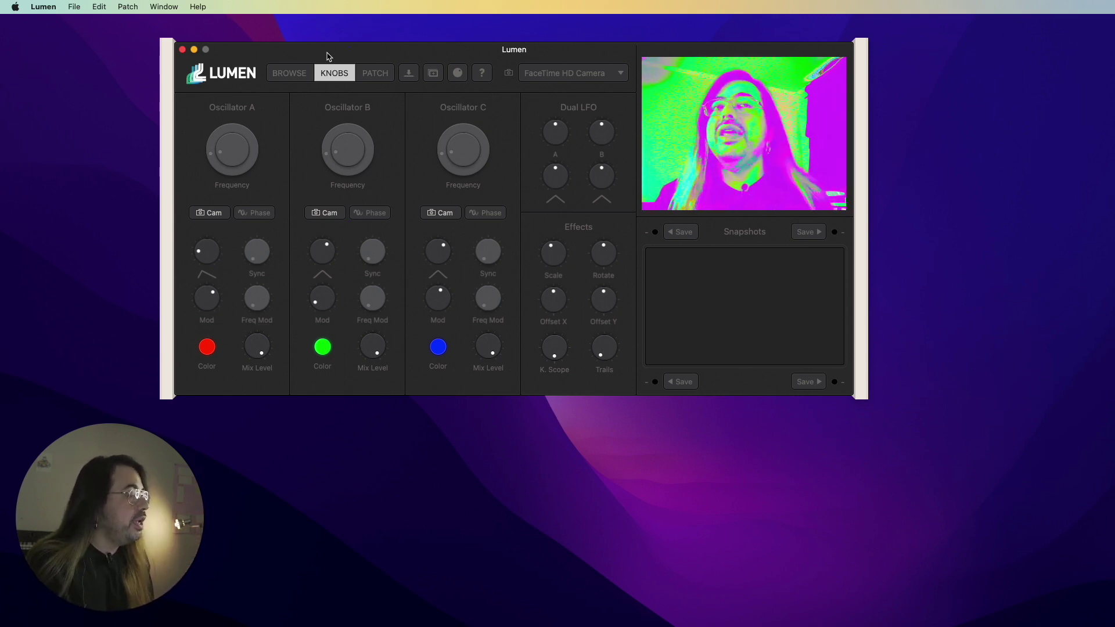
{"action": "left_click", "coordinate": [128, 6]}
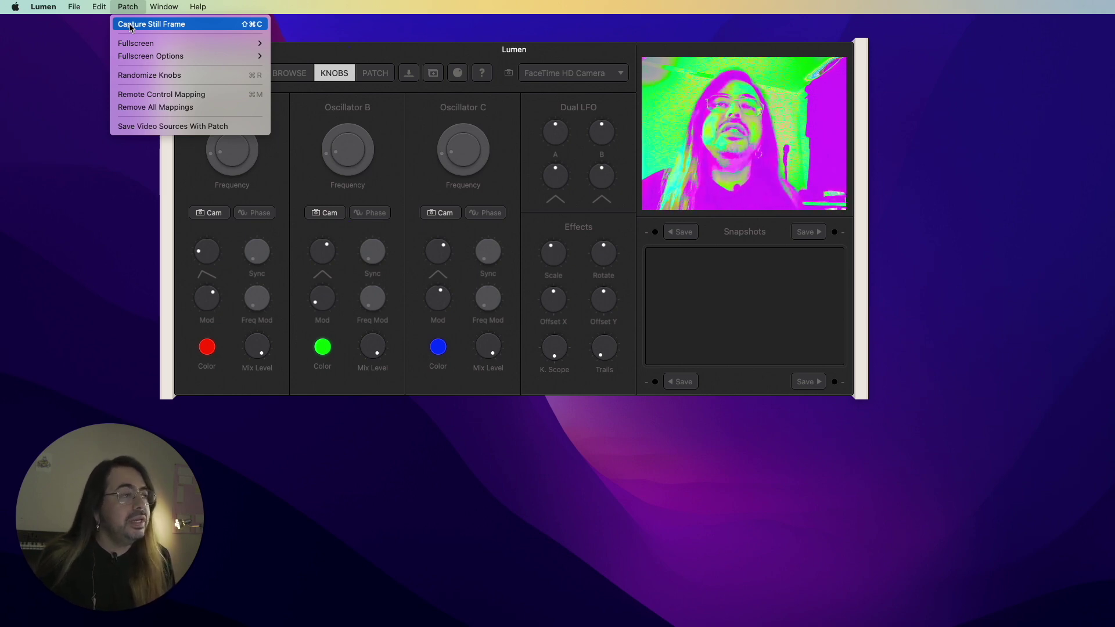
{"action": "left_click", "coordinate": [130, 26]}
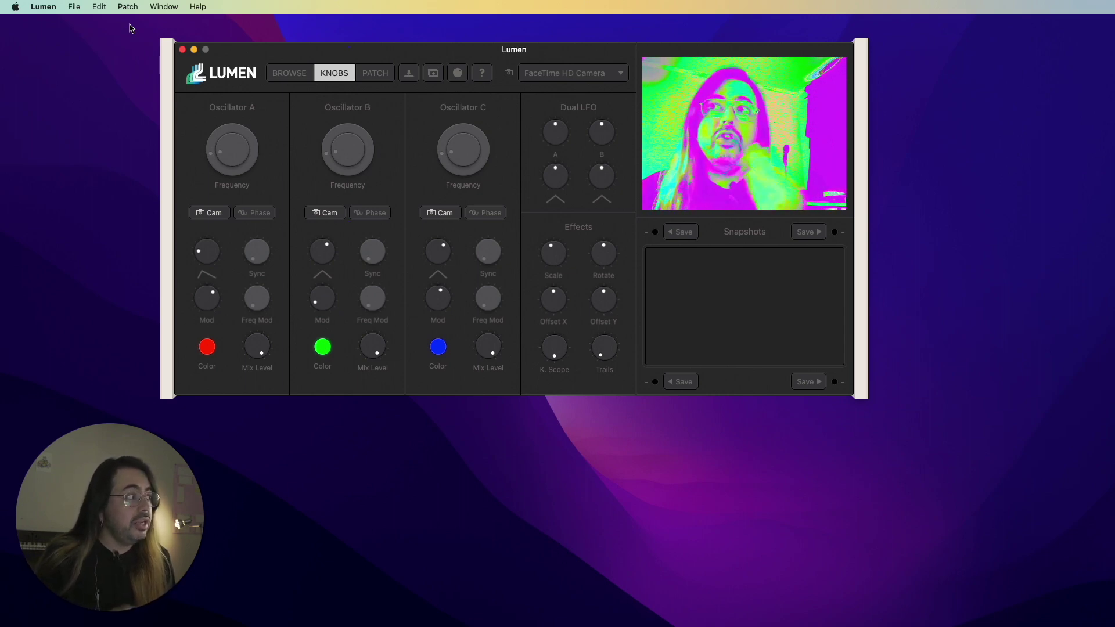
Open the captured image 0001 Lumen Frame.png in Preview, inspect it and close it
{"action": "key", "text": "super+Tab"}
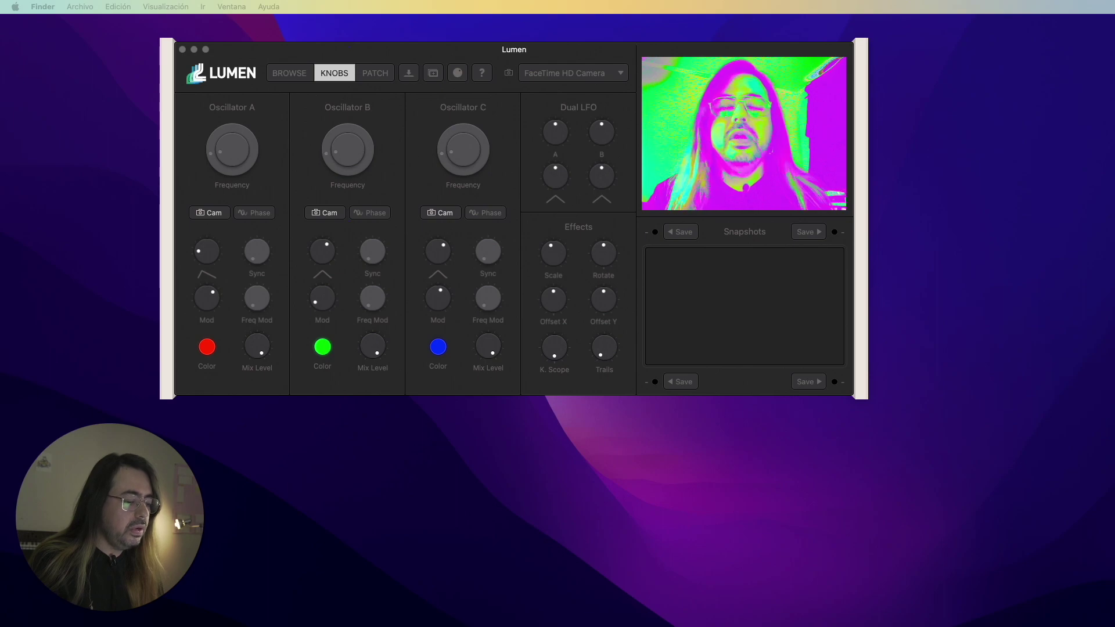
{"action": "left_click_drag", "start_coordinate": [315, 391], "coordinate": [706, 237]}
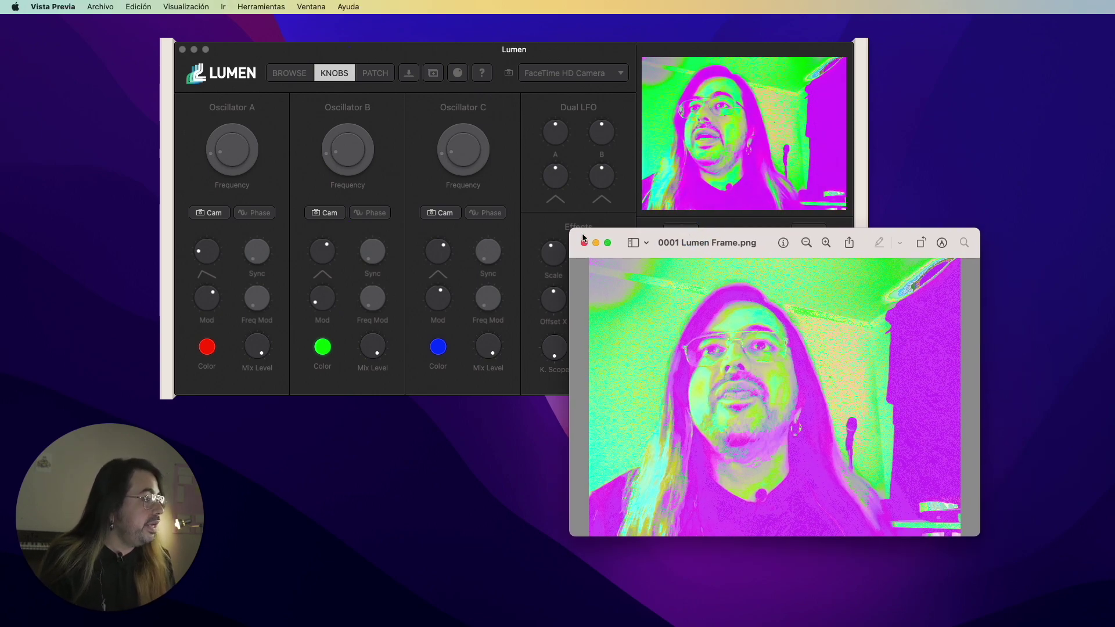
{"action": "left_click_drag", "start_coordinate": [583, 236], "coordinate": [308, 230]}
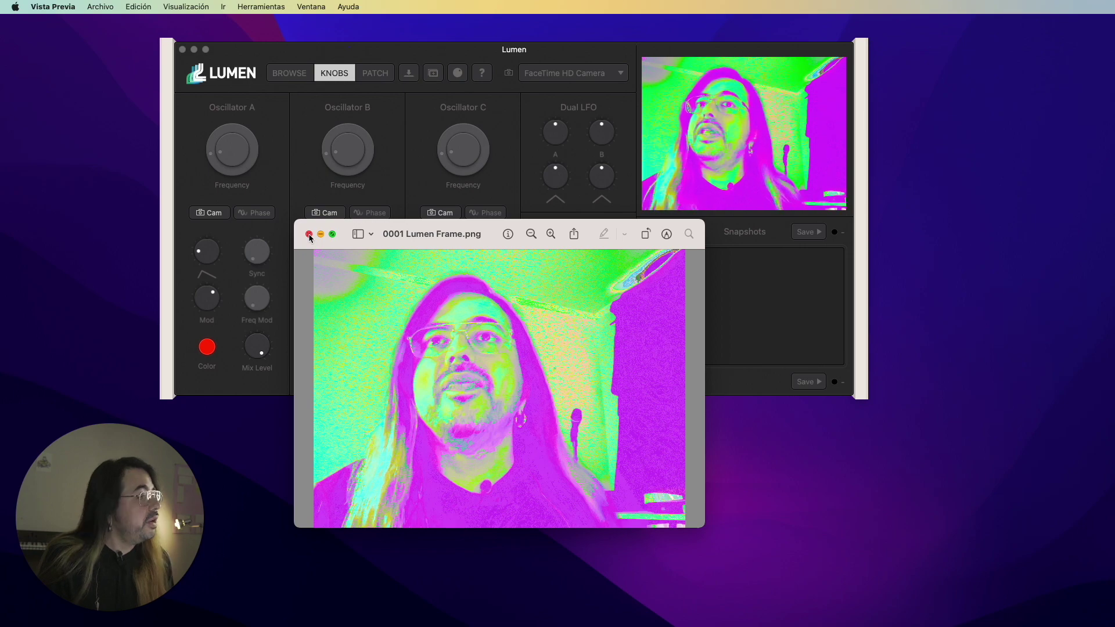
{"action": "left_click", "coordinate": [309, 235]}
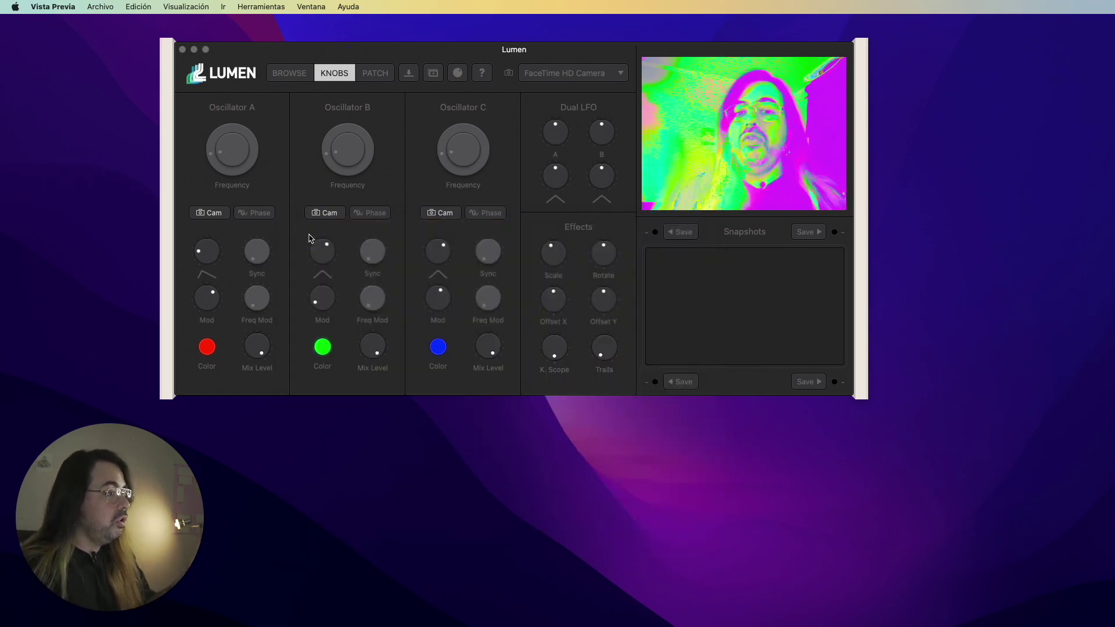
Switch to OBS Studio and add a new Syphon Client source to the scene
{"action": "key", "text": "super+Tab"}
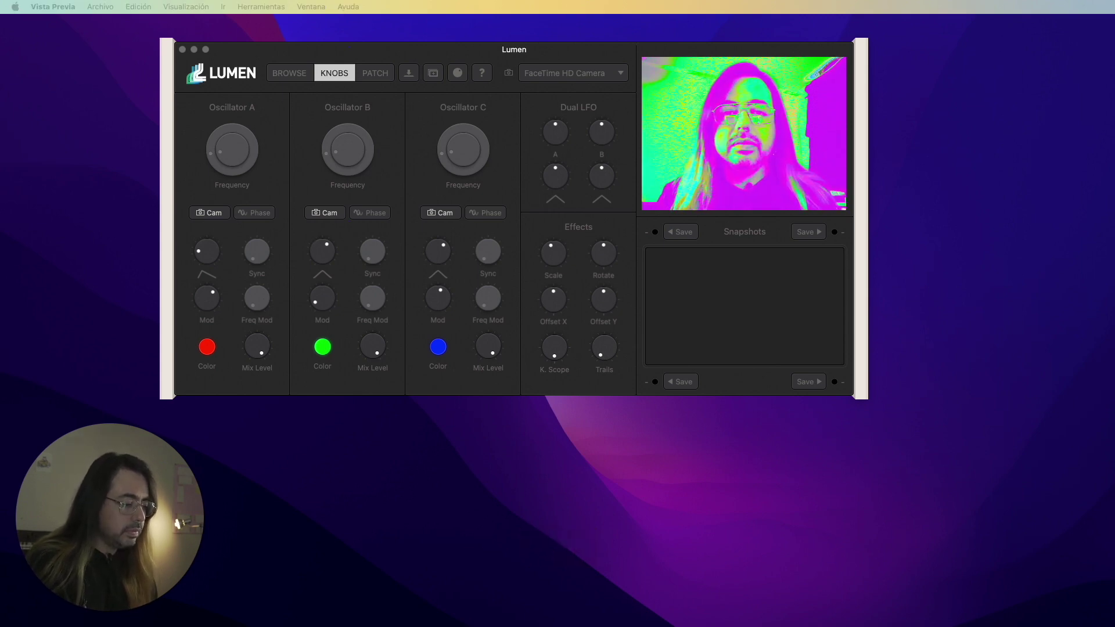
{"action": "left_click_drag", "start_coordinate": [318, 621], "coordinate": [351, 56]}
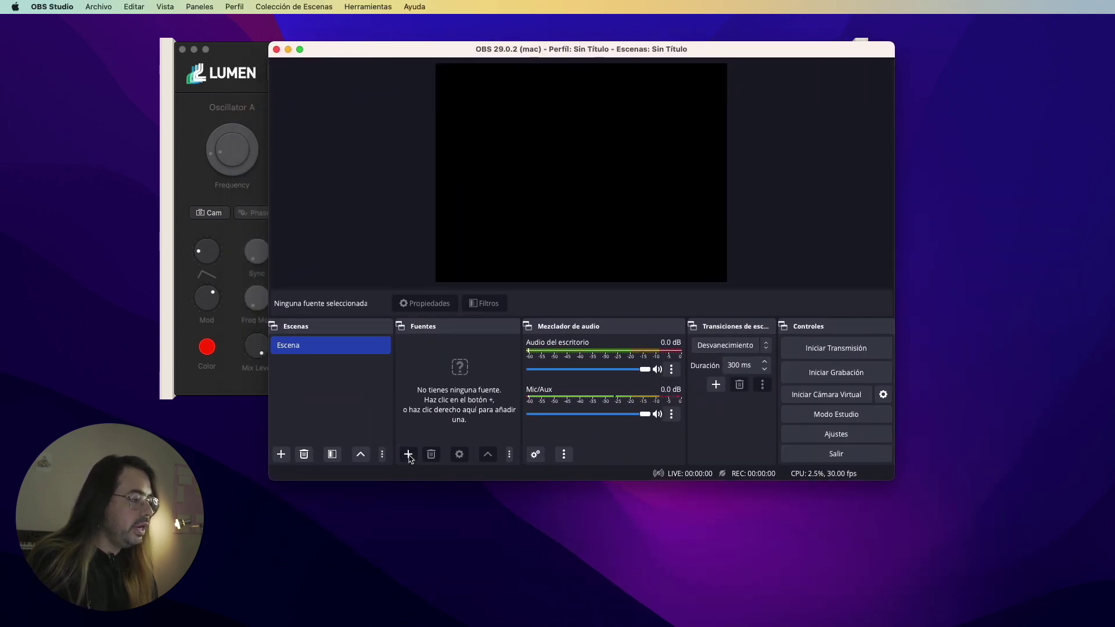
{"action": "left_click", "coordinate": [408, 454]}
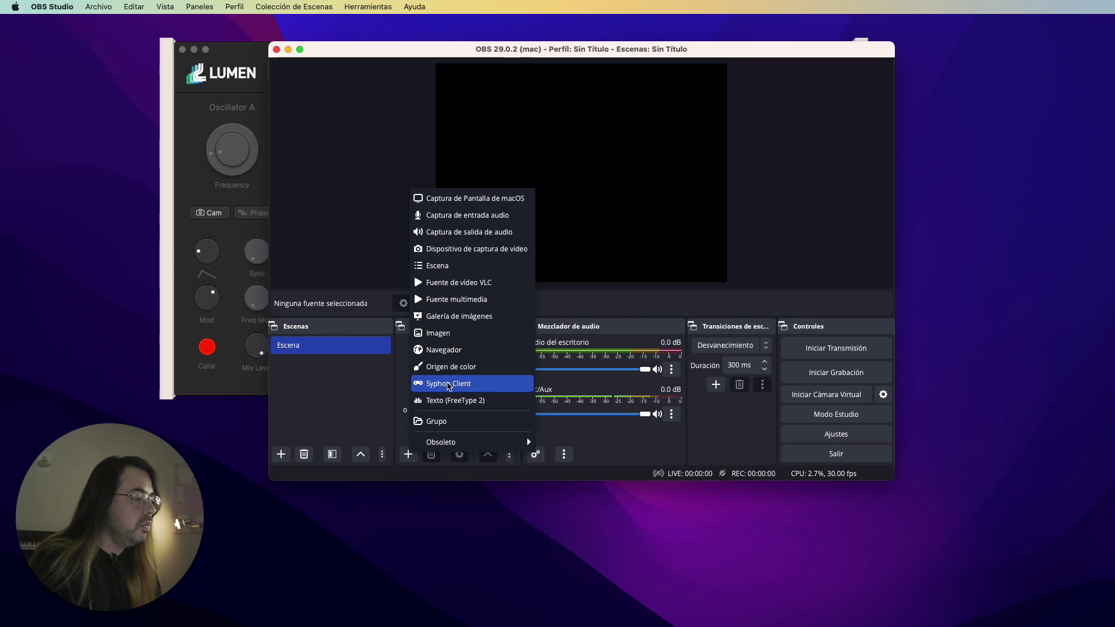
{"action": "left_click", "coordinate": [448, 383]}
{"action": "key", "text": "Right"}
{"action": "key", "text": "Return"}
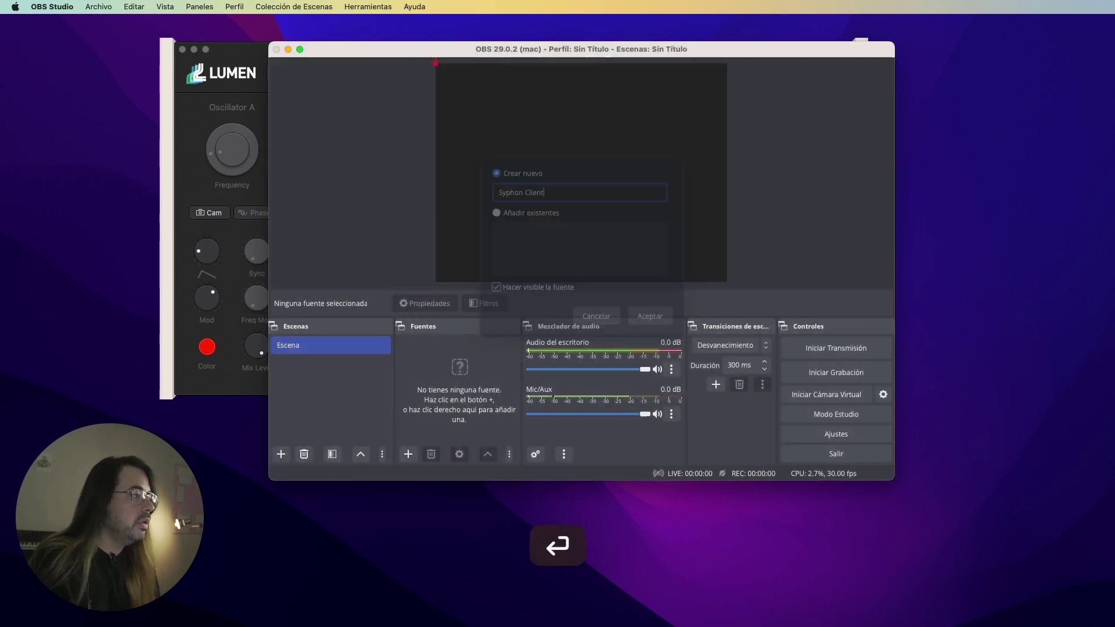
Feed the Syphon Client from [Lumen] Main Output, keeping transparency and cropping off, and accept its properties
{"action": "left_click", "coordinate": [482, 248]}
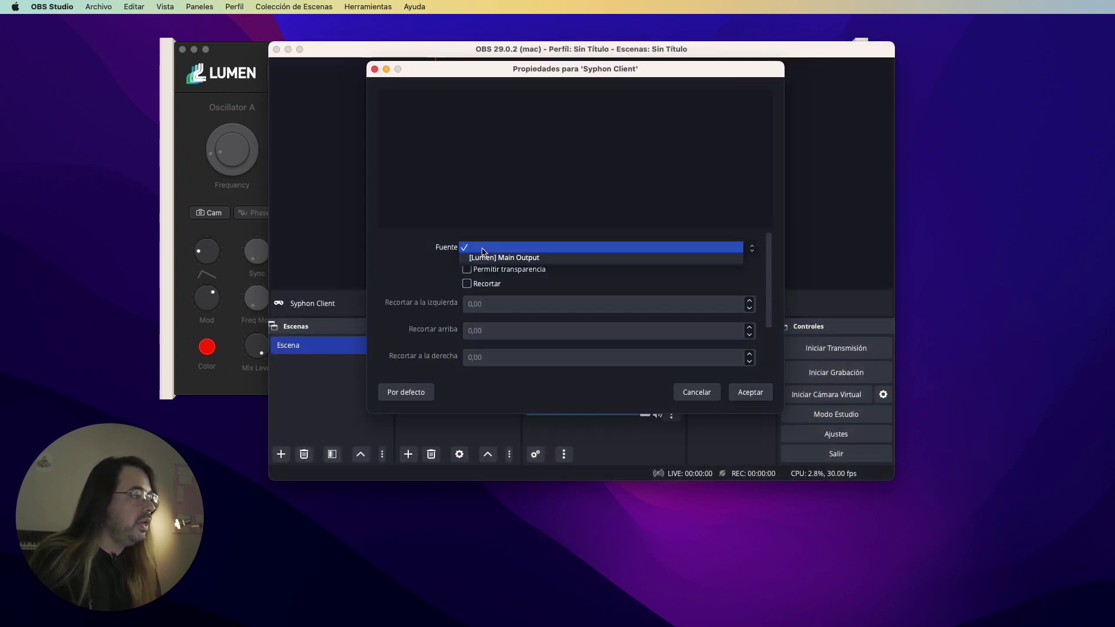
{"action": "left_click", "coordinate": [484, 258]}
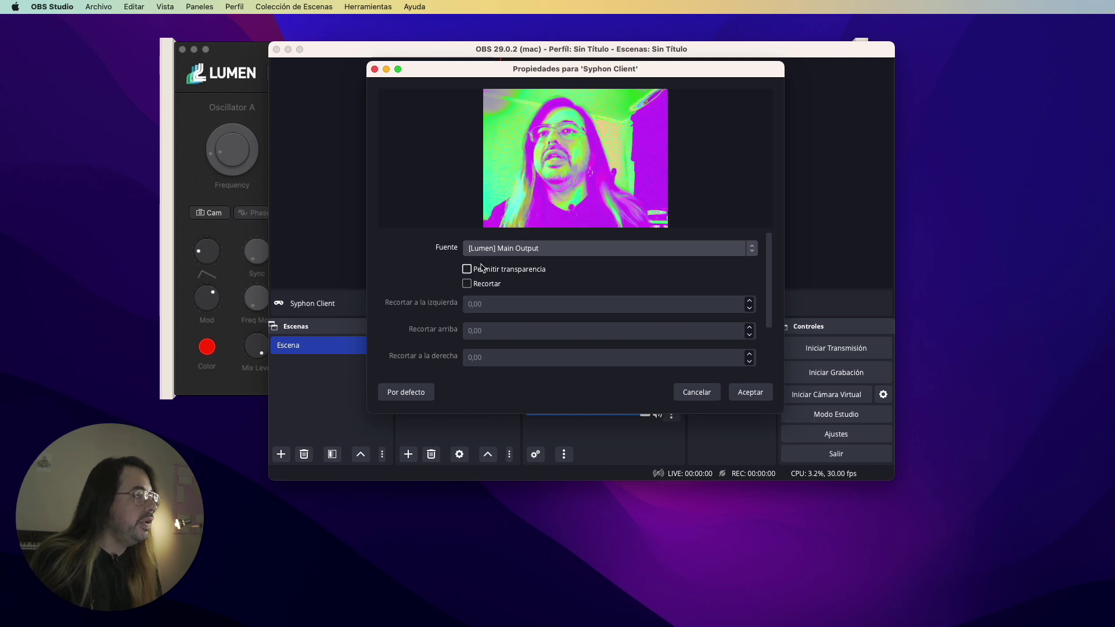
{"action": "scroll", "coordinate": [418, 330], "scroll_direction": "down", "scroll_amount": 3}
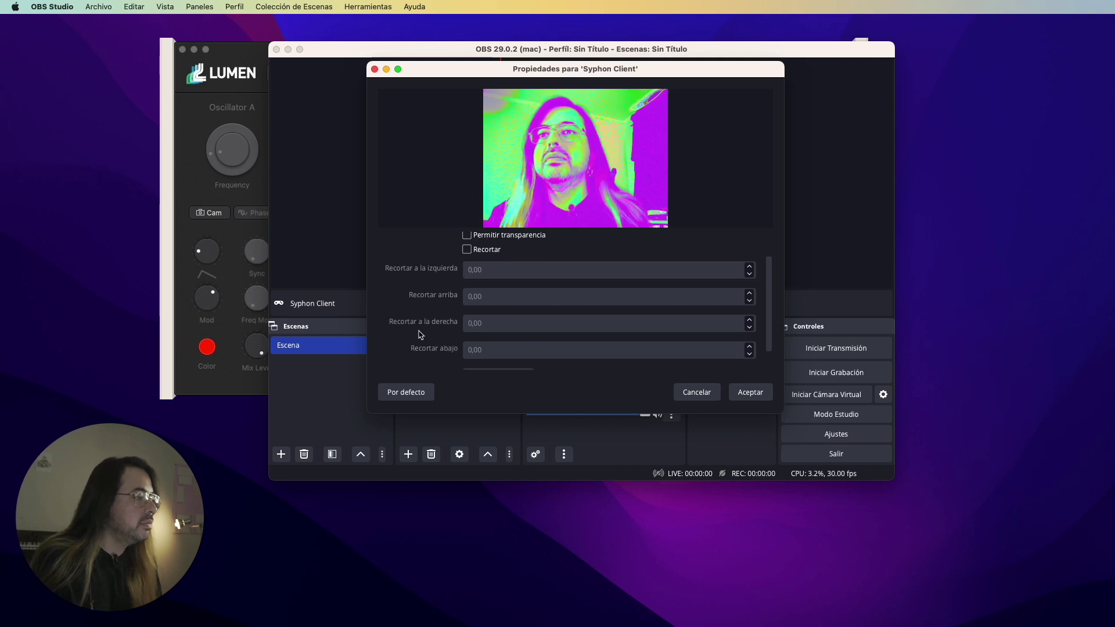
{"action": "left_click", "coordinate": [750, 394]}
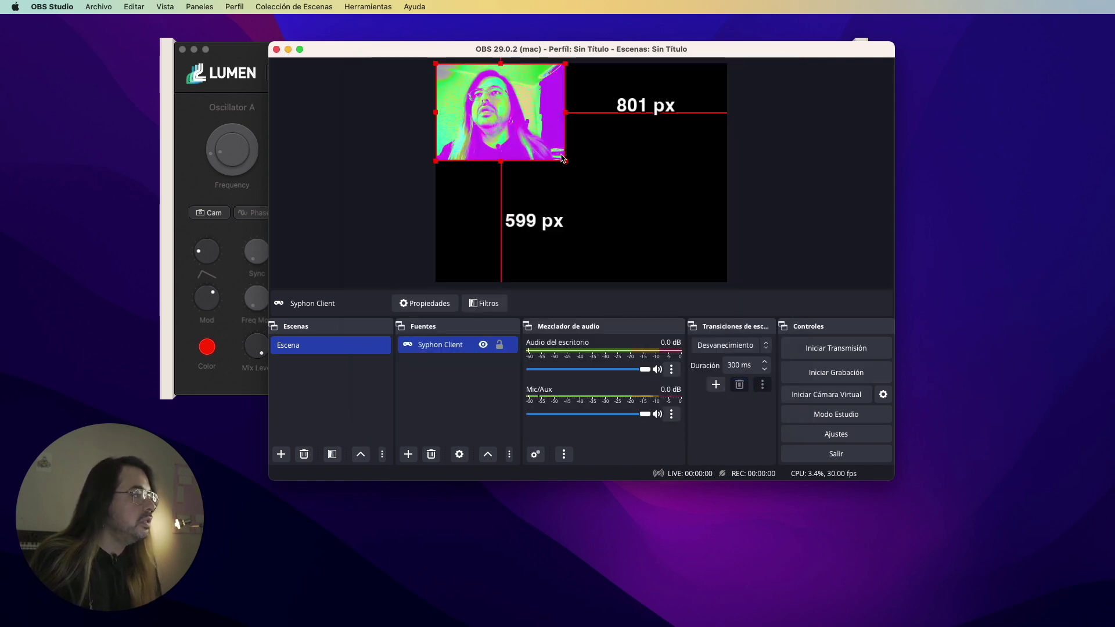
Enlarge the Syphon Client source to fill the whole canvas and start recording
{"action": "left_click_drag", "start_coordinate": [564, 158], "coordinate": [727, 243]}
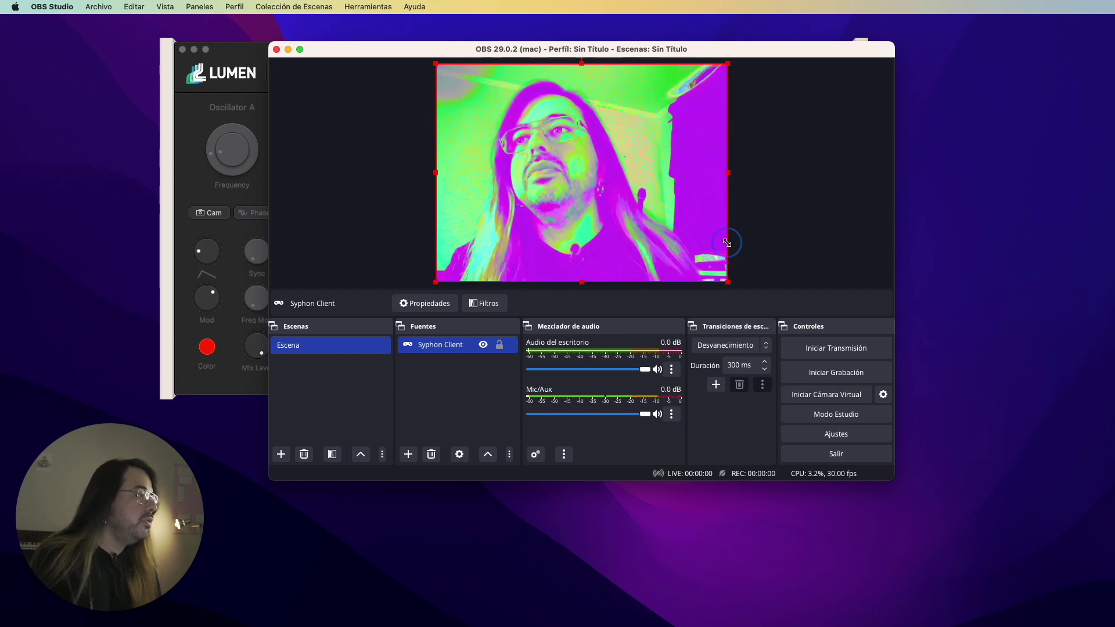
{"action": "left_click", "coordinate": [796, 219]}
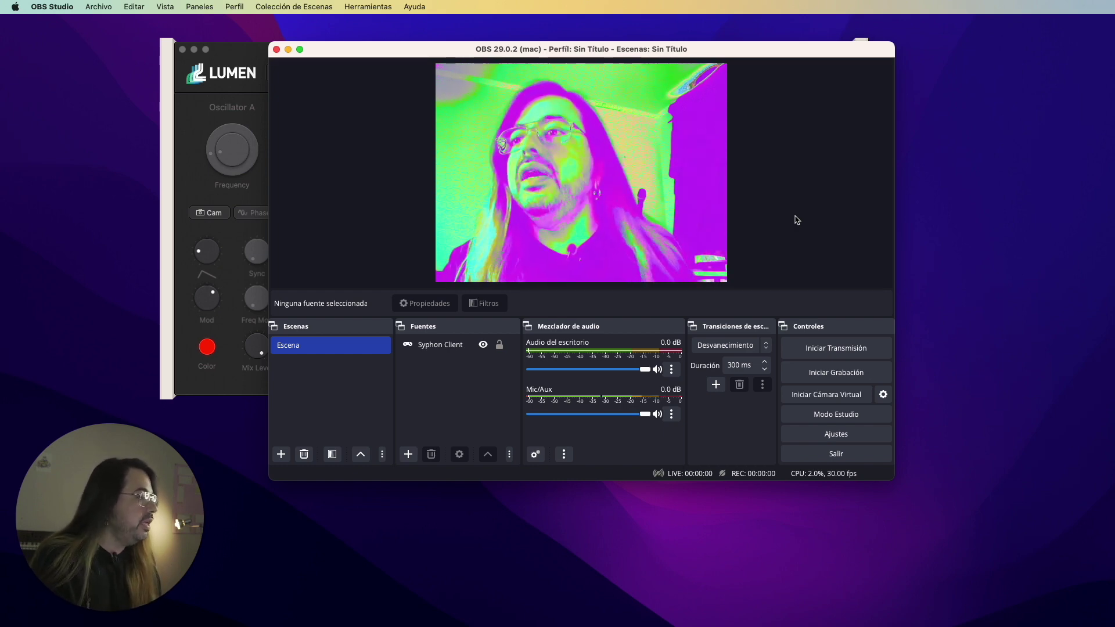
{"action": "left_click", "coordinate": [846, 381]}
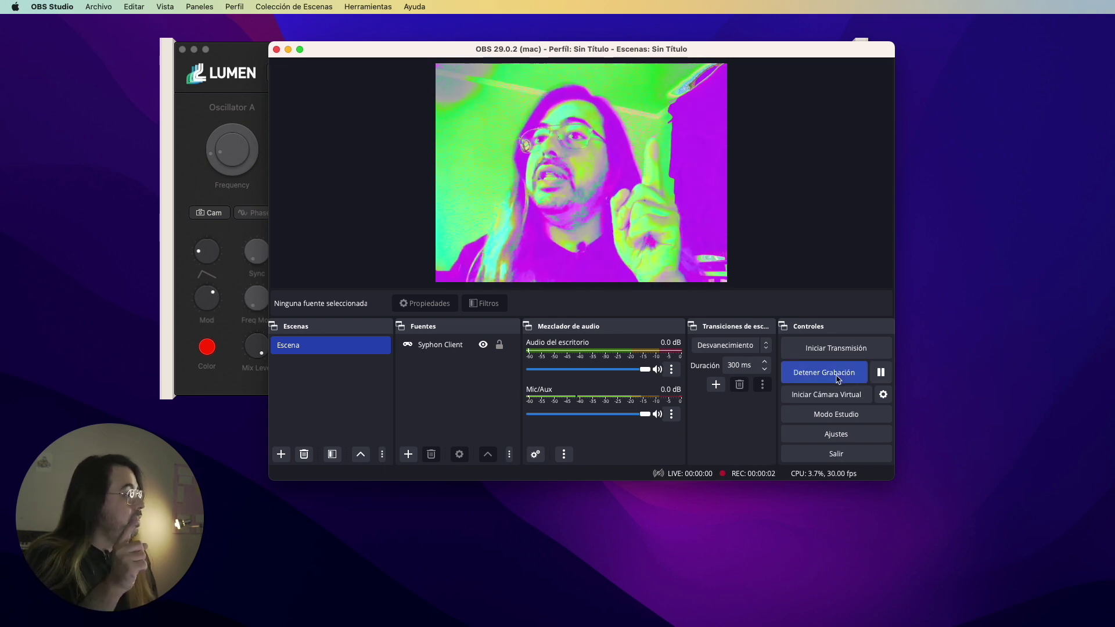
Return to Lumen, switch Oscillator C from Cam to Osc, and raise its Mod and waveform shape knobs for a rounded wave
{"action": "left_click", "coordinate": [229, 50]}
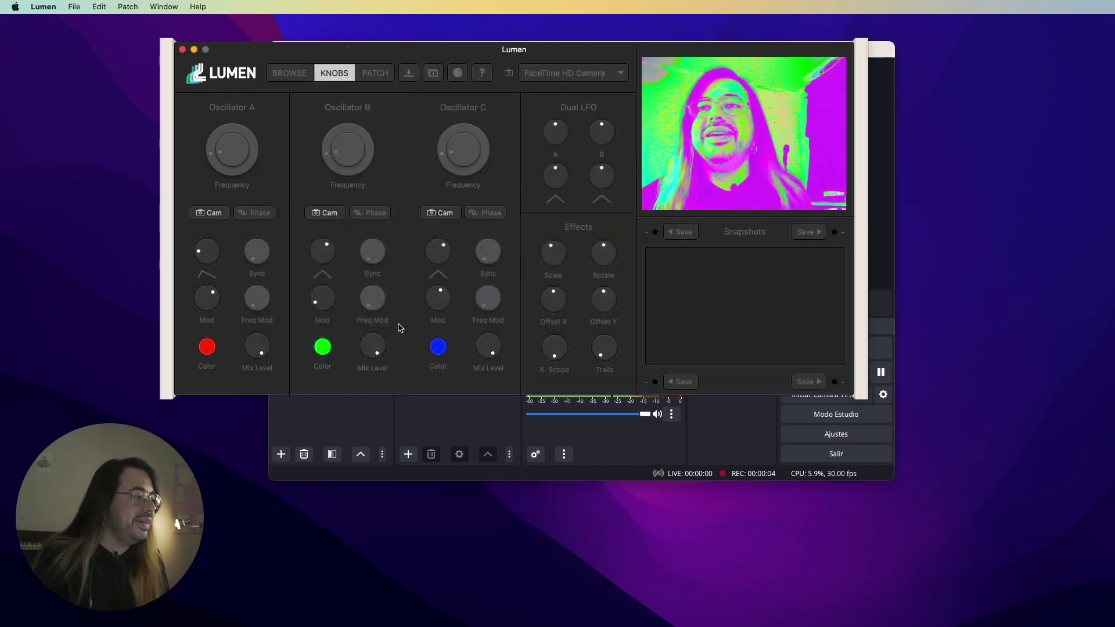
{"action": "left_click", "coordinate": [432, 215]}
{"action": "left_click", "coordinate": [437, 292]}
{"action": "left_click_drag", "start_coordinate": [438, 292], "coordinate": [436, 319]}
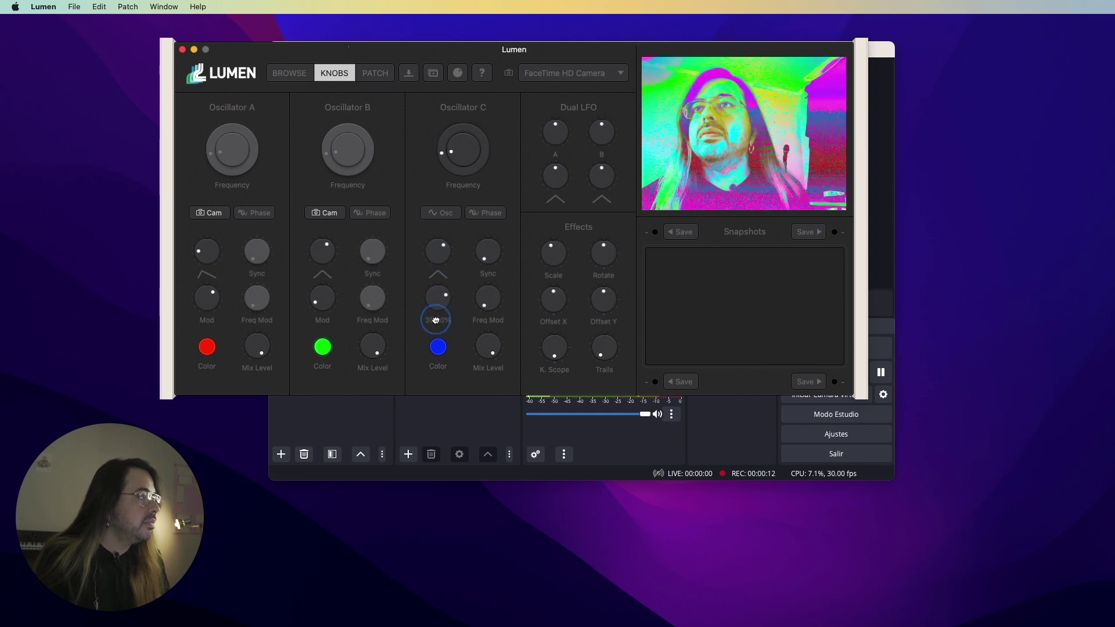
{"action": "left_click_drag", "start_coordinate": [436, 255], "coordinate": [439, 221]}
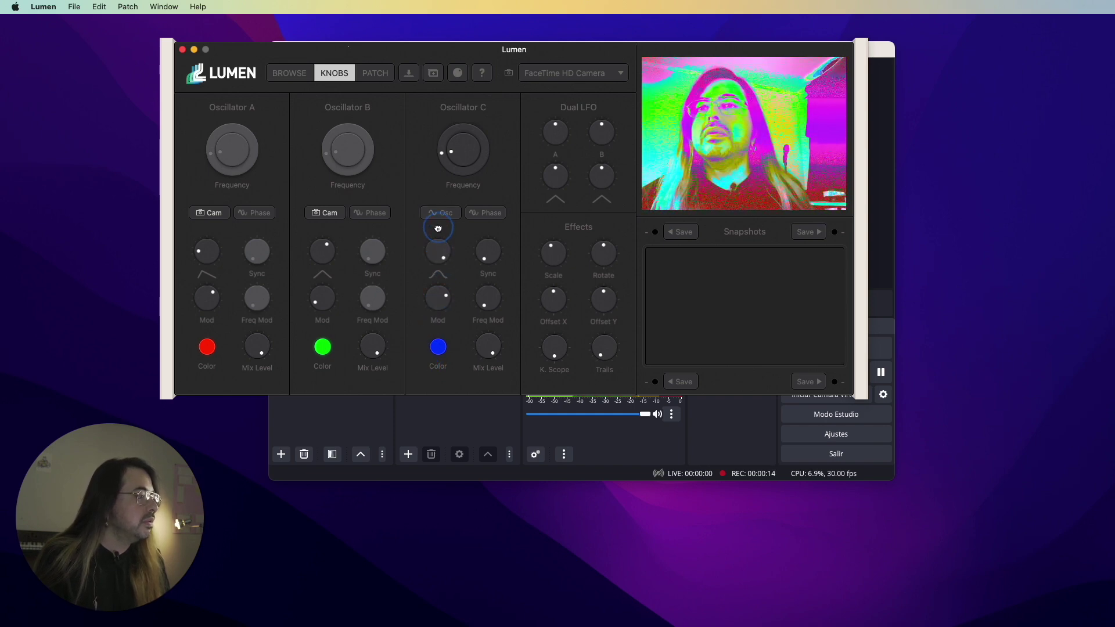
Lower Oscillator C's mix level to about three quarters and fine-tune its frequency to about 62.06 Hz
{"action": "left_click", "coordinate": [492, 349]}
{"action": "mouse_move", "coordinate": [493, 348]}
{"action": "left_mouse_down"}
{"action": "mouse_move", "coordinate": [483, 374]}
{"action": "mouse_move", "coordinate": [484, 364]}
{"action": "left_mouse_up"}
{"action": "mouse_move", "coordinate": [484, 257]}
{"action": "left_mouse_down"}
{"action": "mouse_move", "coordinate": [482, 218]}
{"action": "mouse_move", "coordinate": [477, 260]}
{"action": "left_mouse_up"}
{"action": "mouse_move", "coordinate": [448, 140]}
{"action": "left_mouse_down"}
{"action": "mouse_move", "coordinate": [451, 120]}
{"action": "mouse_move", "coordinate": [447, 143]}
{"action": "left_mouse_up"}
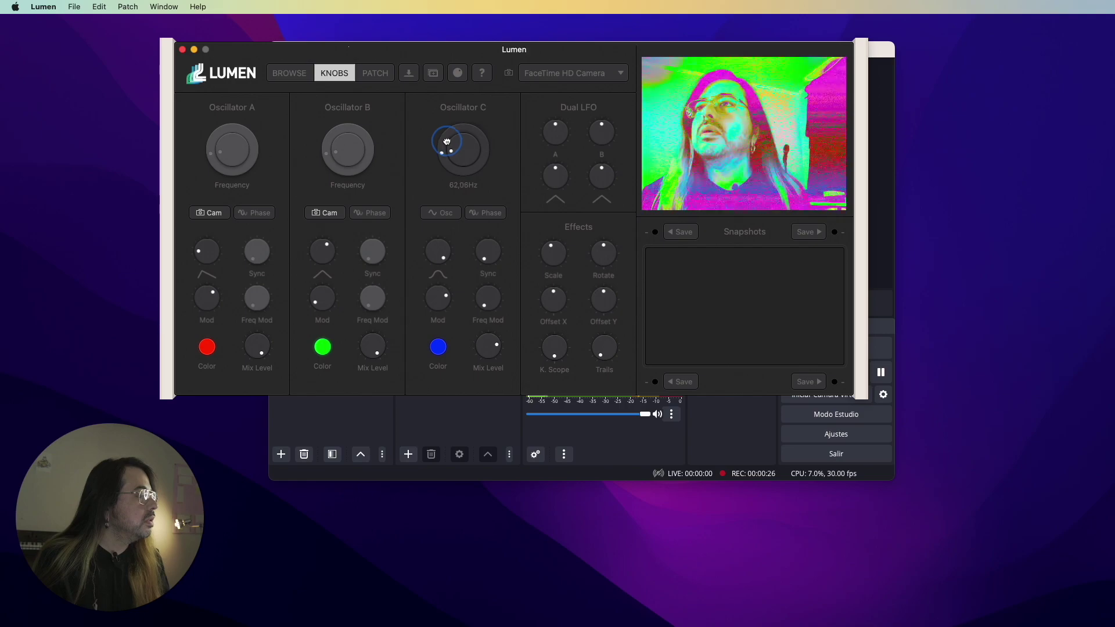
Switch to OBS Studio, stop the recording and quit OBS Studio
{"action": "left_click", "coordinate": [879, 52]}
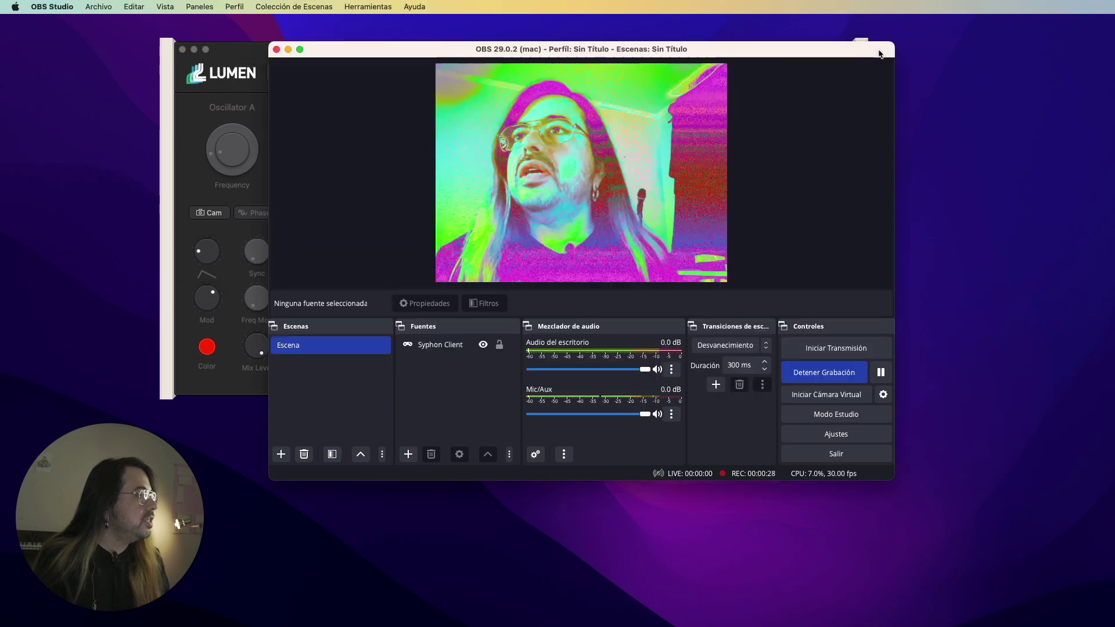
{"action": "left_click", "coordinate": [836, 378]}
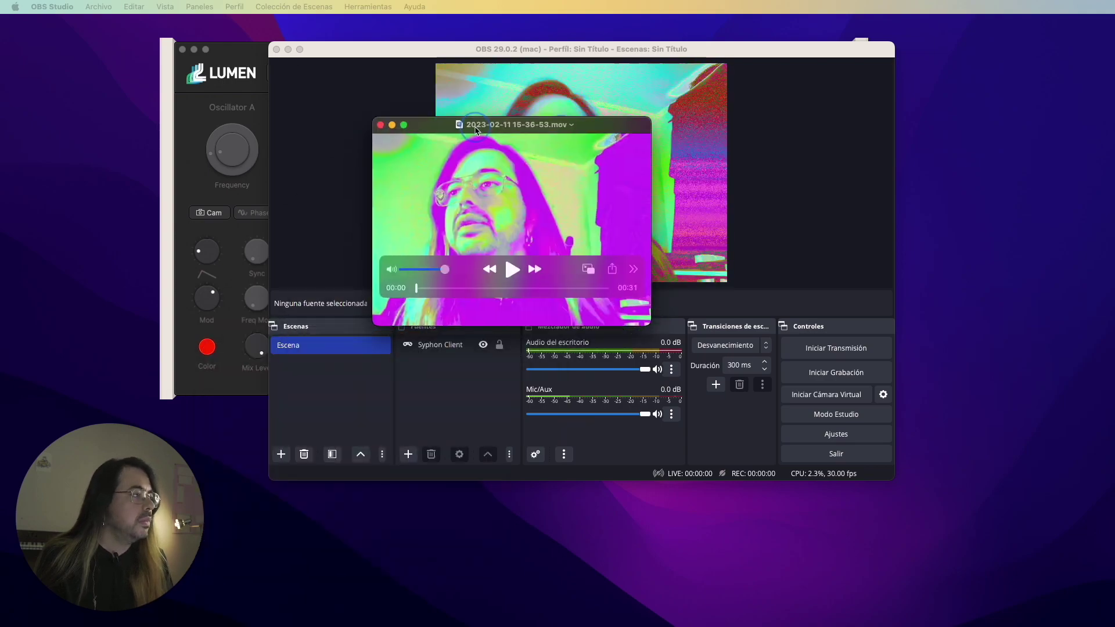
{"action": "left_click", "coordinate": [386, 57]}
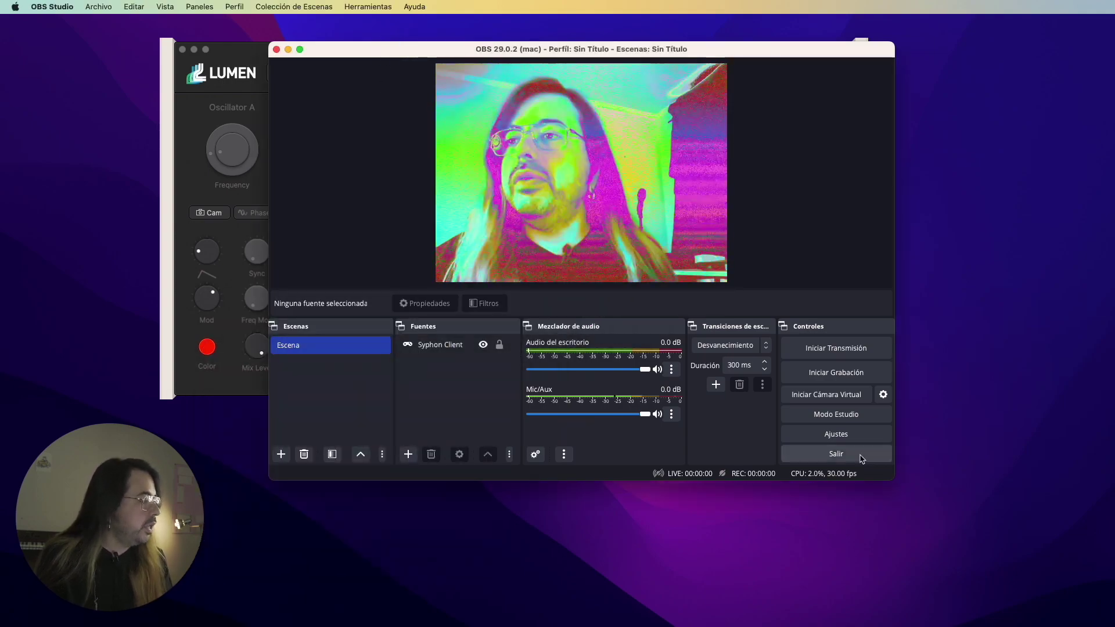
{"action": "left_click", "coordinate": [850, 458]}
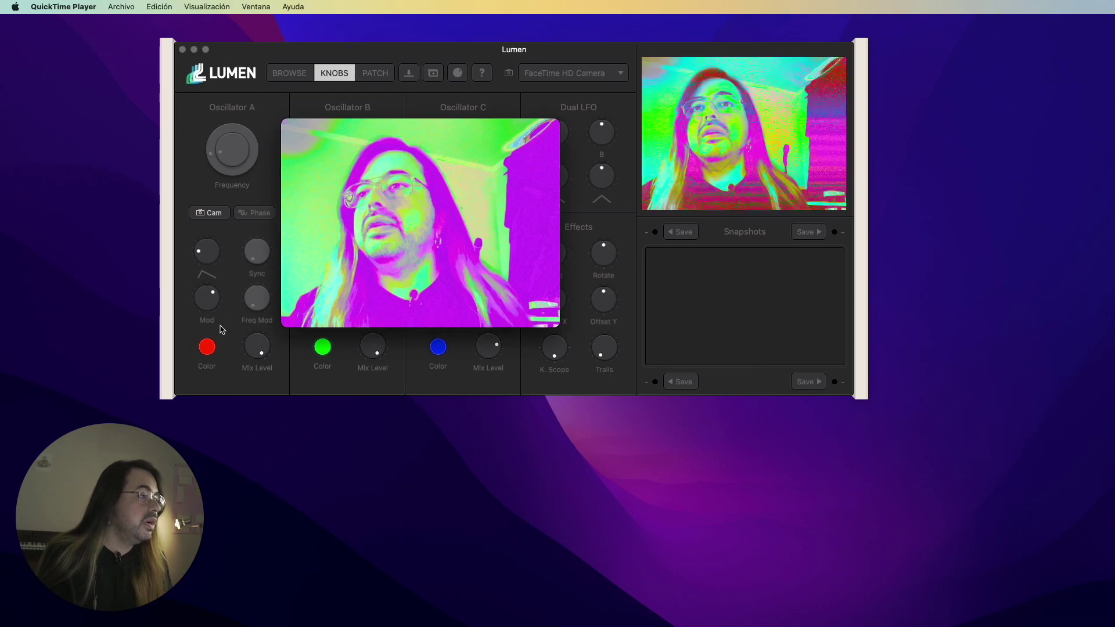
{"action": "left_click", "coordinate": [570, 62]}
{"action": "key", "text": "super+Tab"}
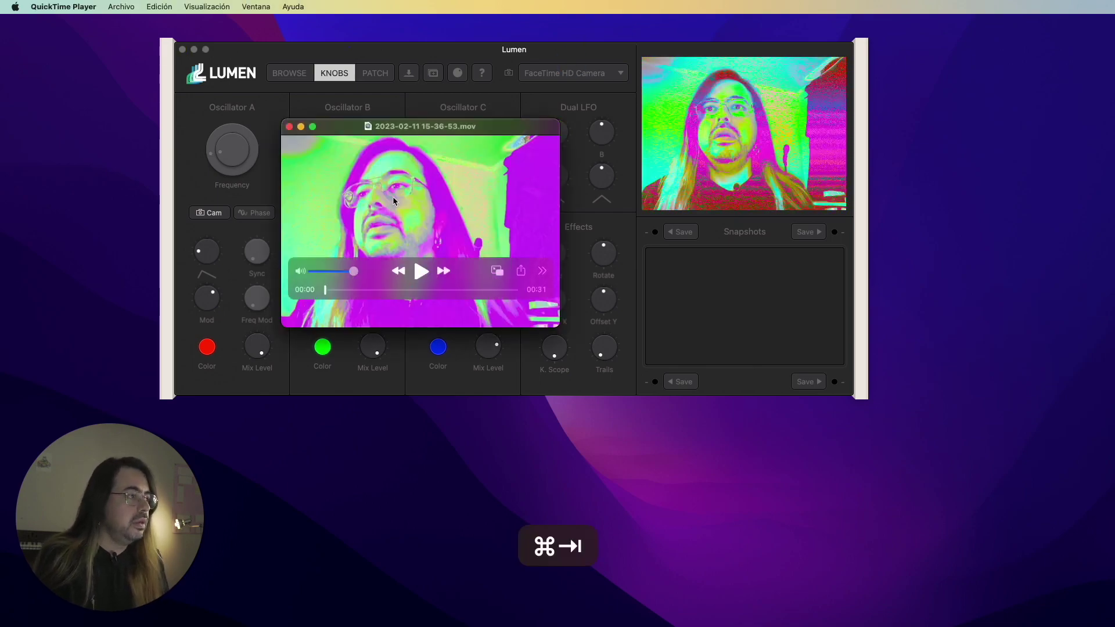
{"action": "left_click", "coordinate": [421, 271]}
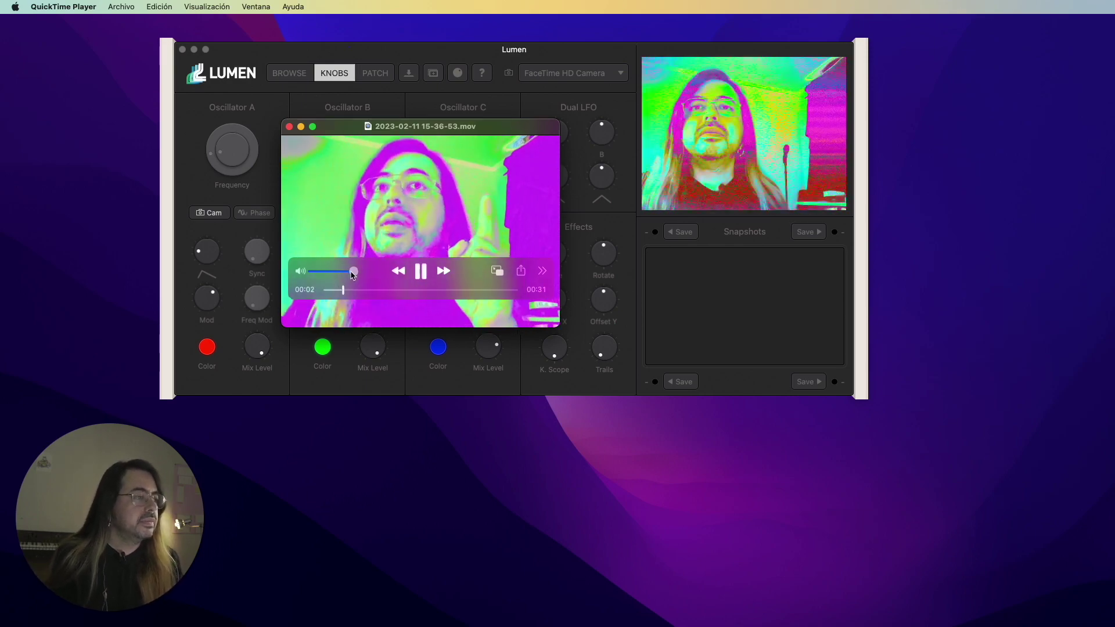
Lower the playback volume of the recorded clip
{"action": "left_click_drag", "start_coordinate": [354, 271], "coordinate": [328, 276]}
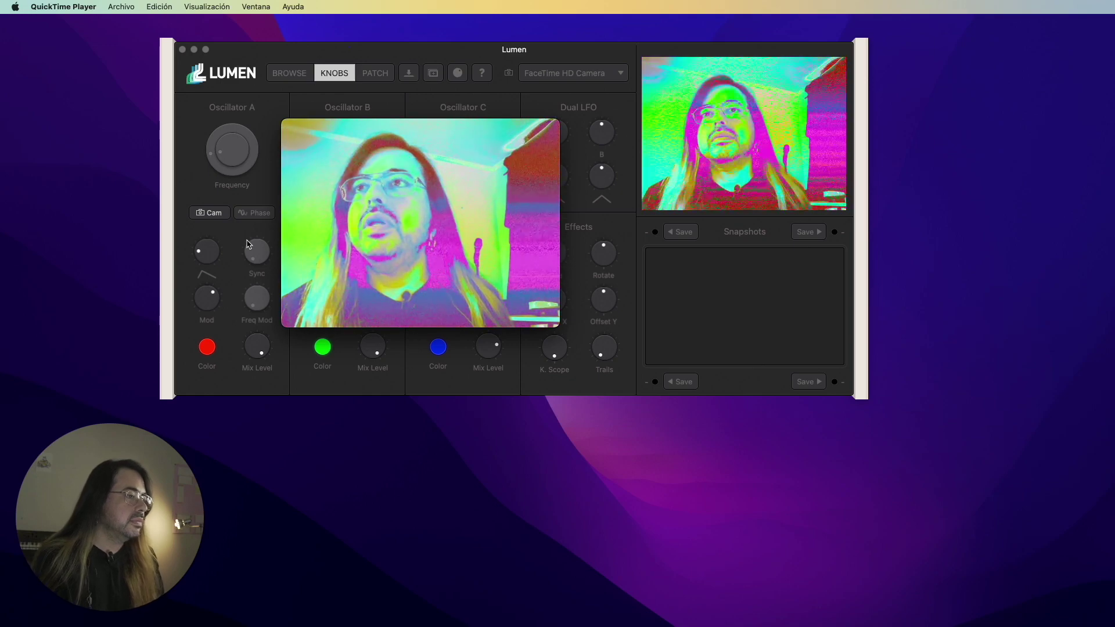
{"action": "mouse_move", "coordinate": [322, 155]}
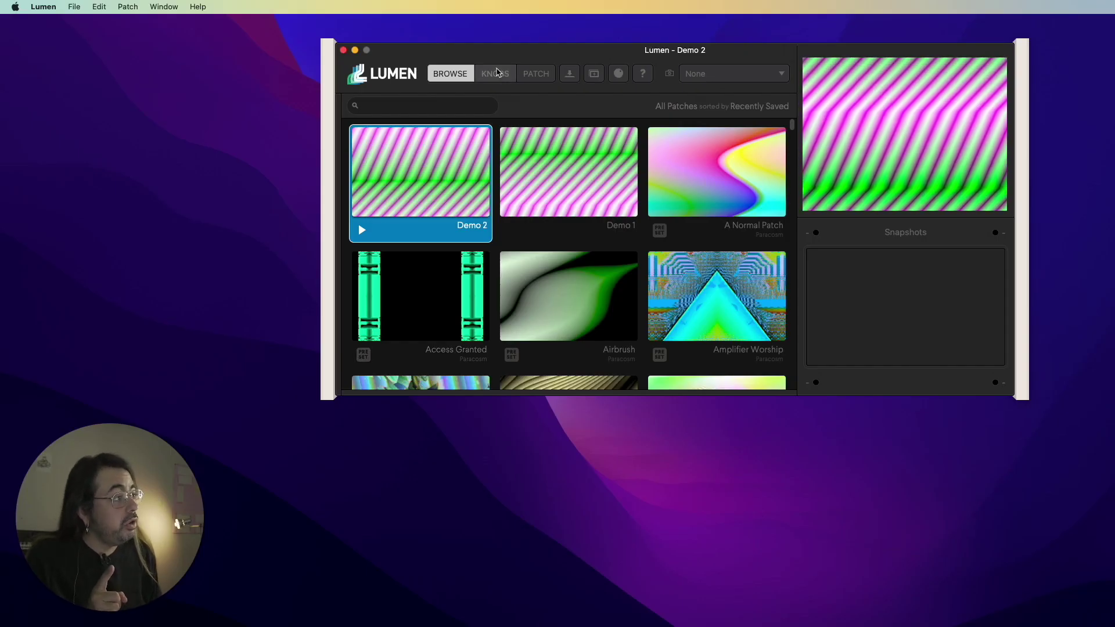
In Lumen, show the knobs view, start a new patch and turn the mix levels of Oscillators B and C down to zero
{"action": "left_click", "coordinate": [496, 74]}
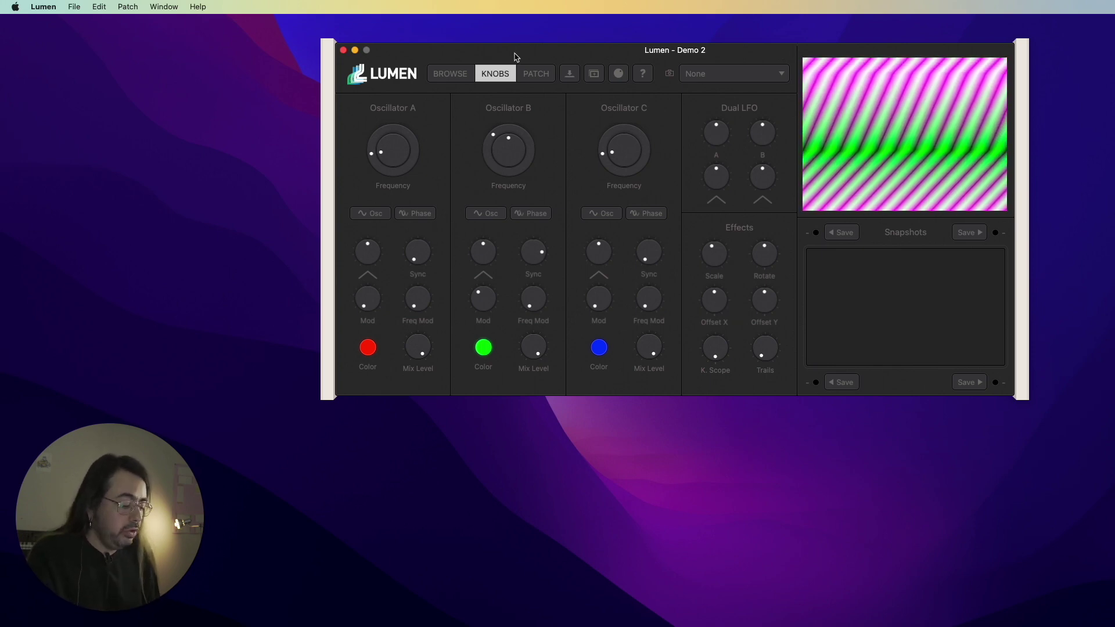
{"action": "key", "text": "super+n"}
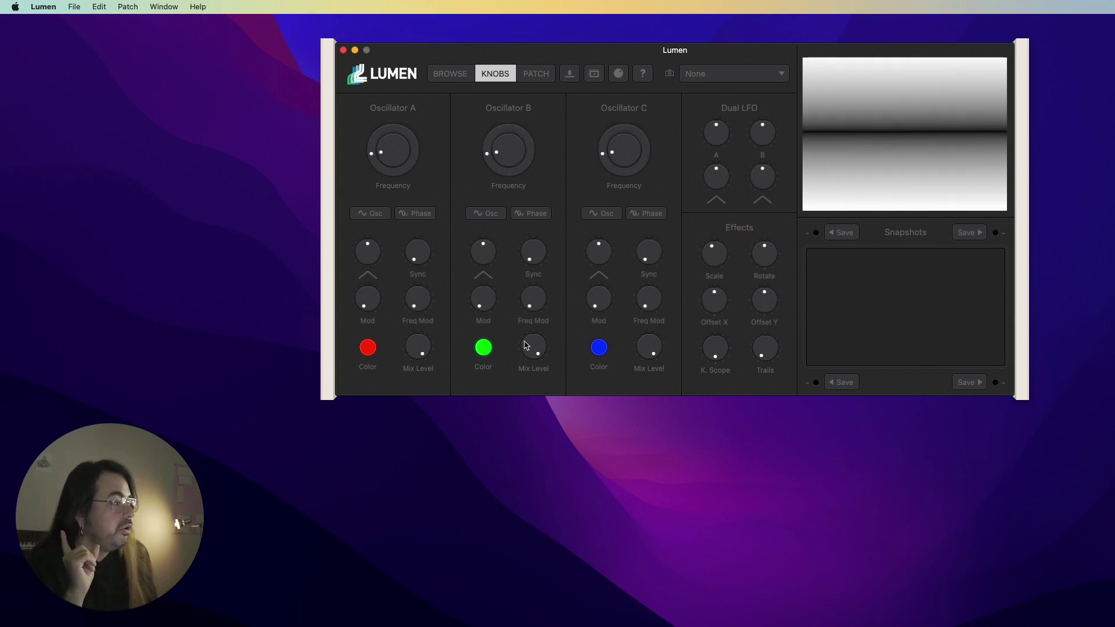
{"action": "left_click_drag", "start_coordinate": [526, 346], "coordinate": [518, 515]}
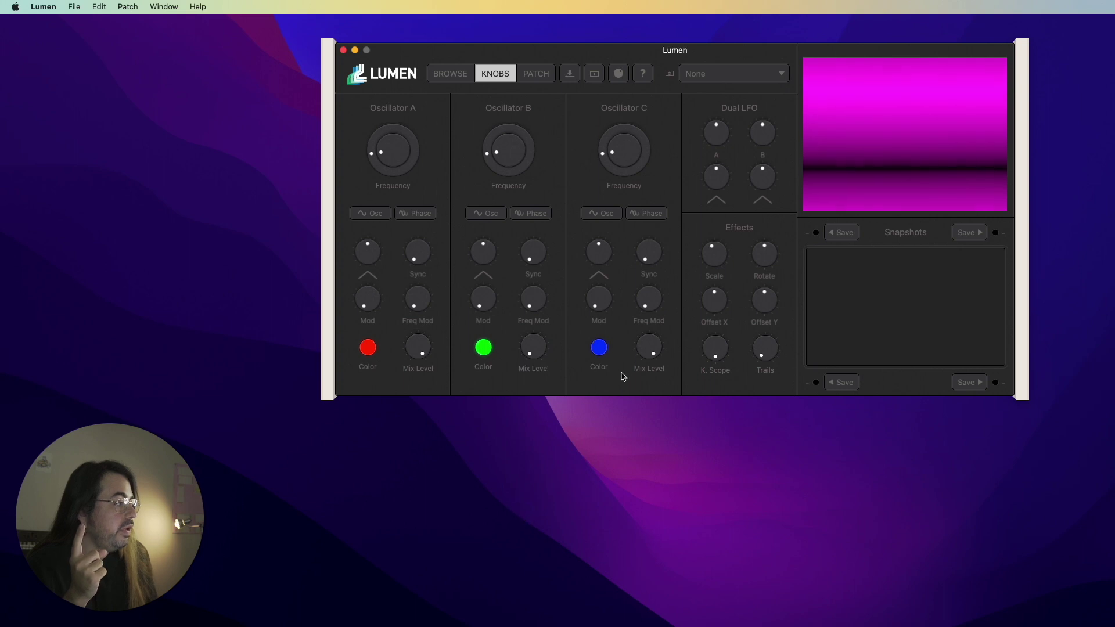
{"action": "left_click_drag", "start_coordinate": [648, 343], "coordinate": [662, 463]}
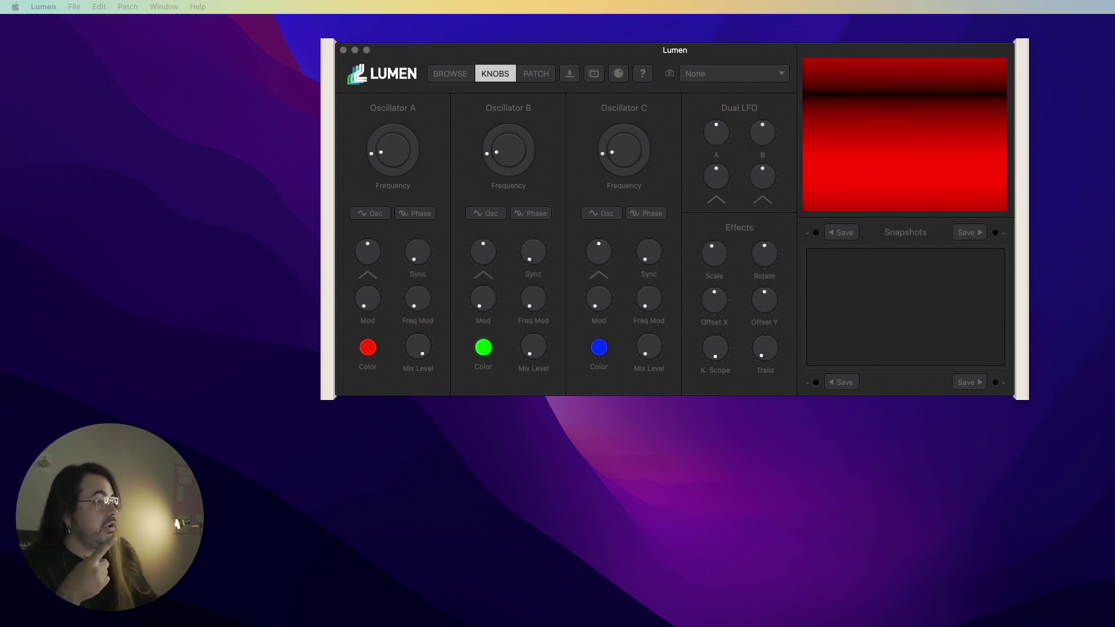
Sweep Oscillator A's coarse frequency up through its range and back down to its starting position
{"action": "left_click", "coordinate": [367, 161]}
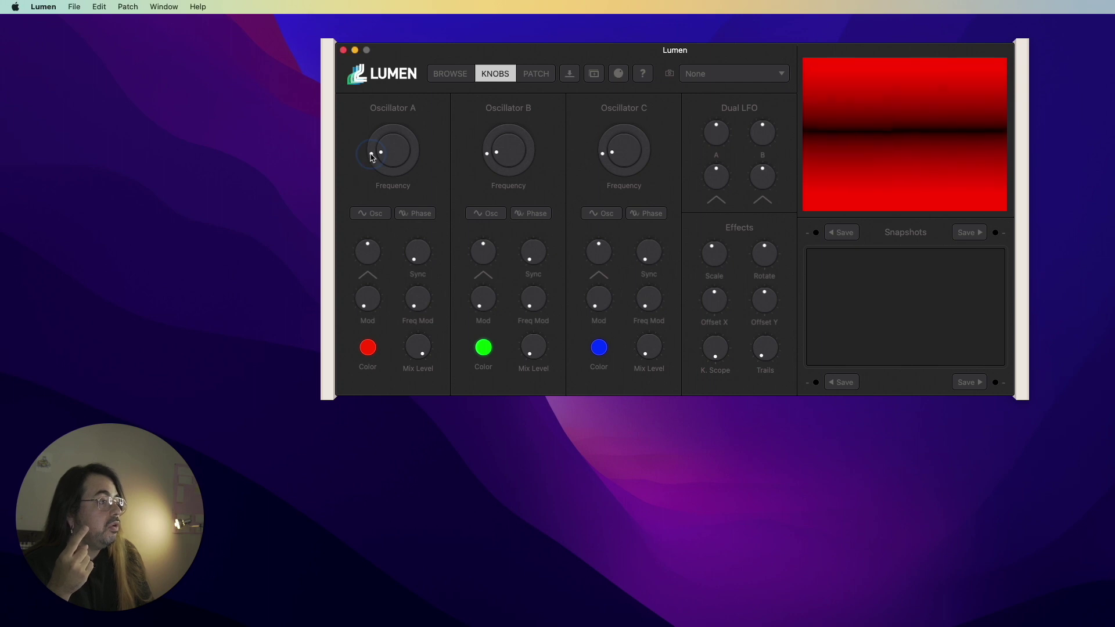
{"action": "left_click_drag", "start_coordinate": [374, 150], "coordinate": [418, 32]}
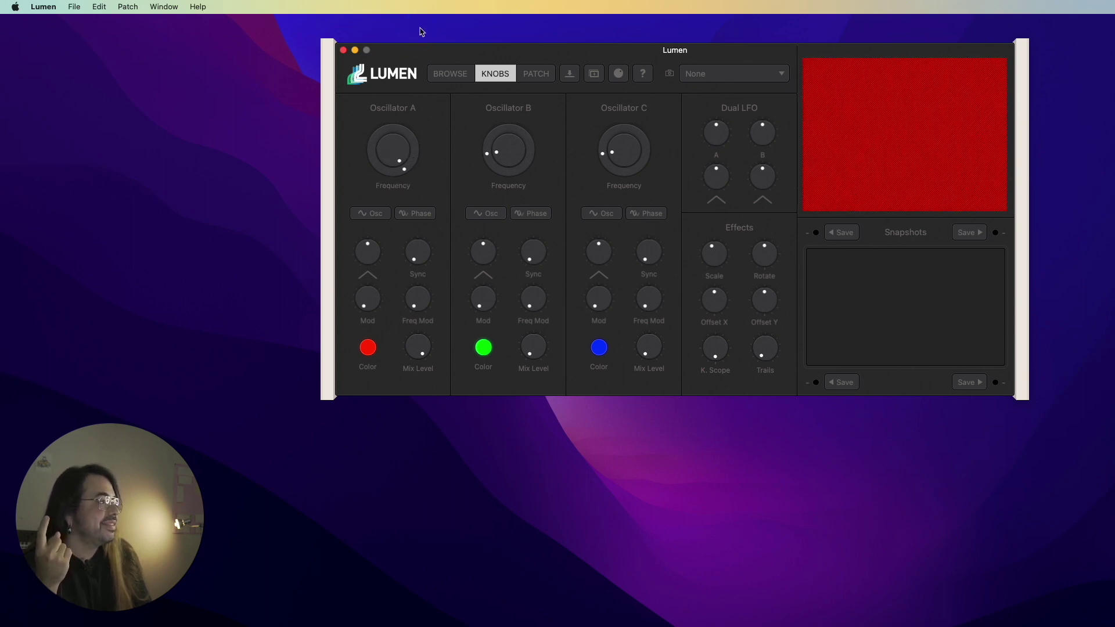
{"action": "left_click_drag", "start_coordinate": [410, 163], "coordinate": [393, 313]}
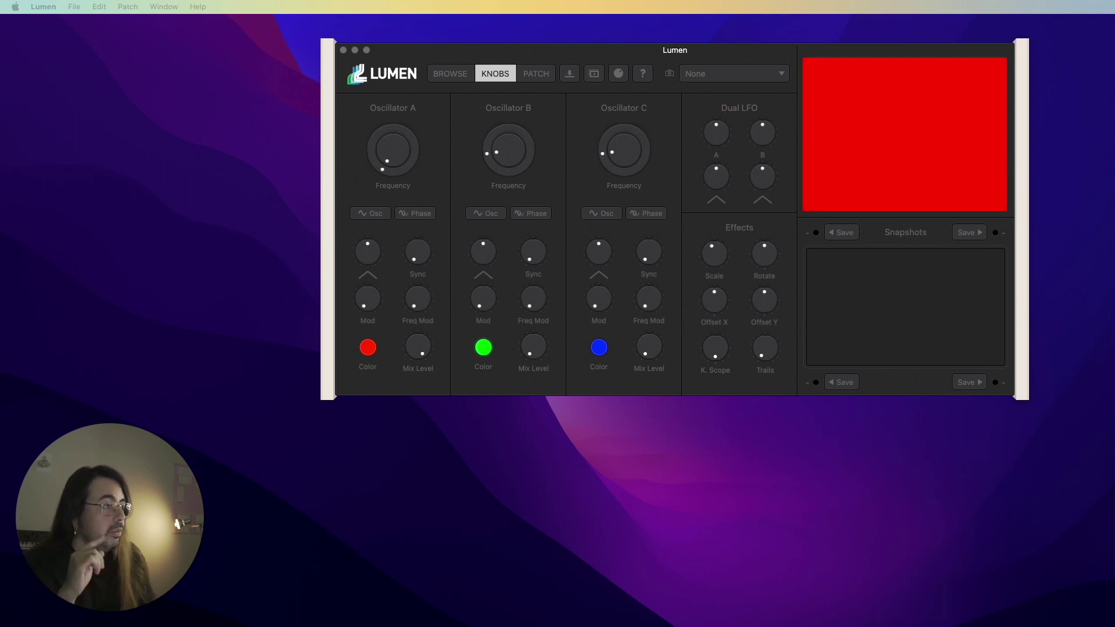
{"action": "left_click", "coordinate": [372, 155]}
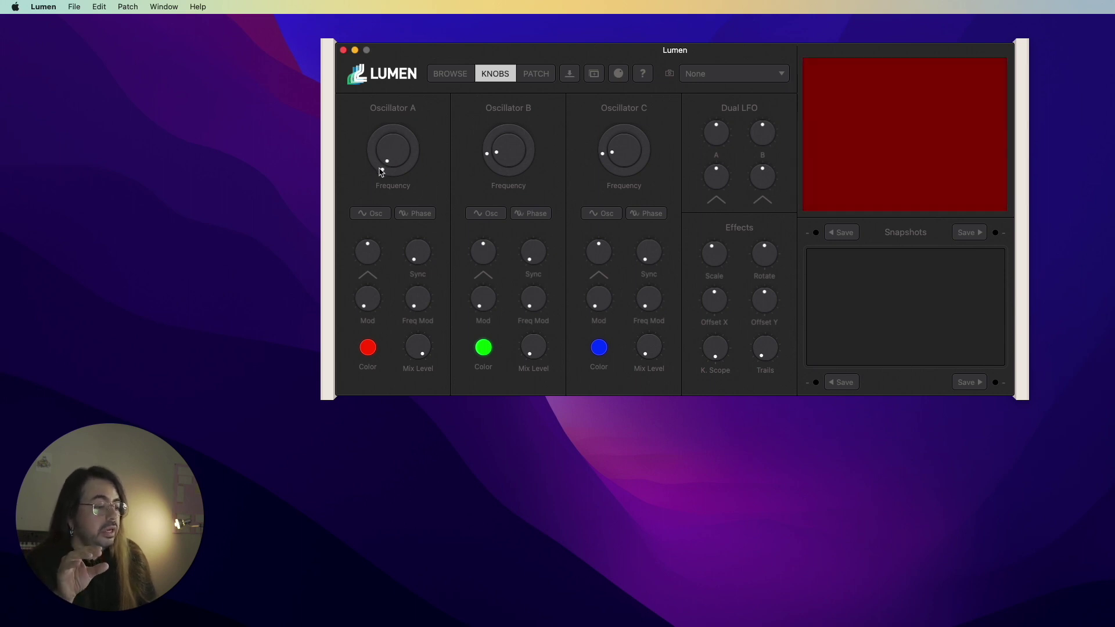
{"action": "left_click_drag", "start_coordinate": [376, 167], "coordinate": [375, 164]}
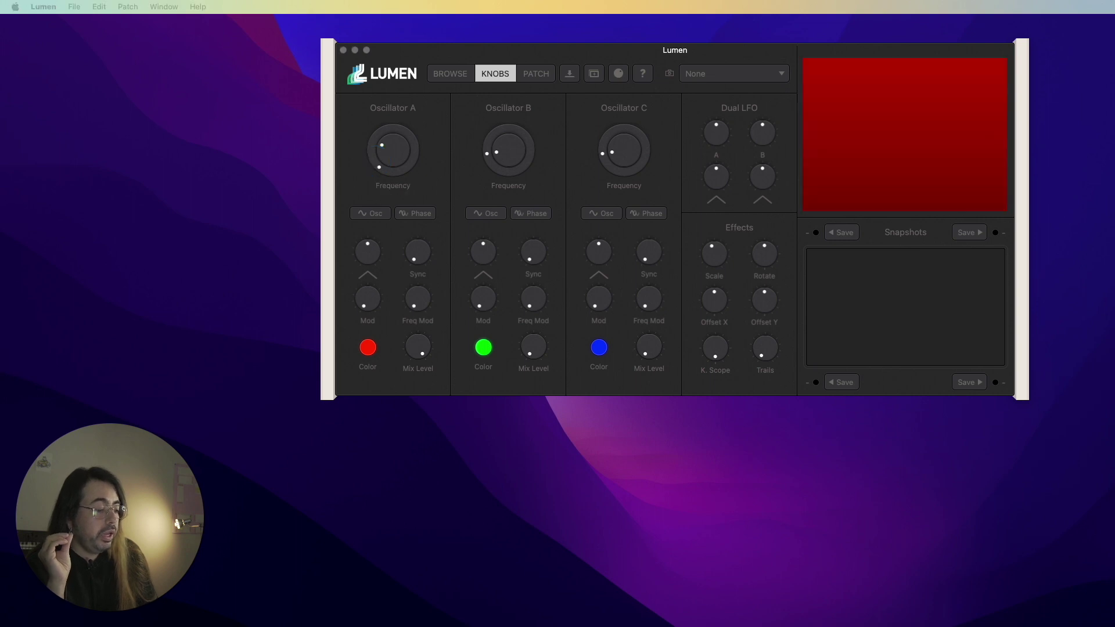
{"action": "left_click", "coordinate": [378, 165]}
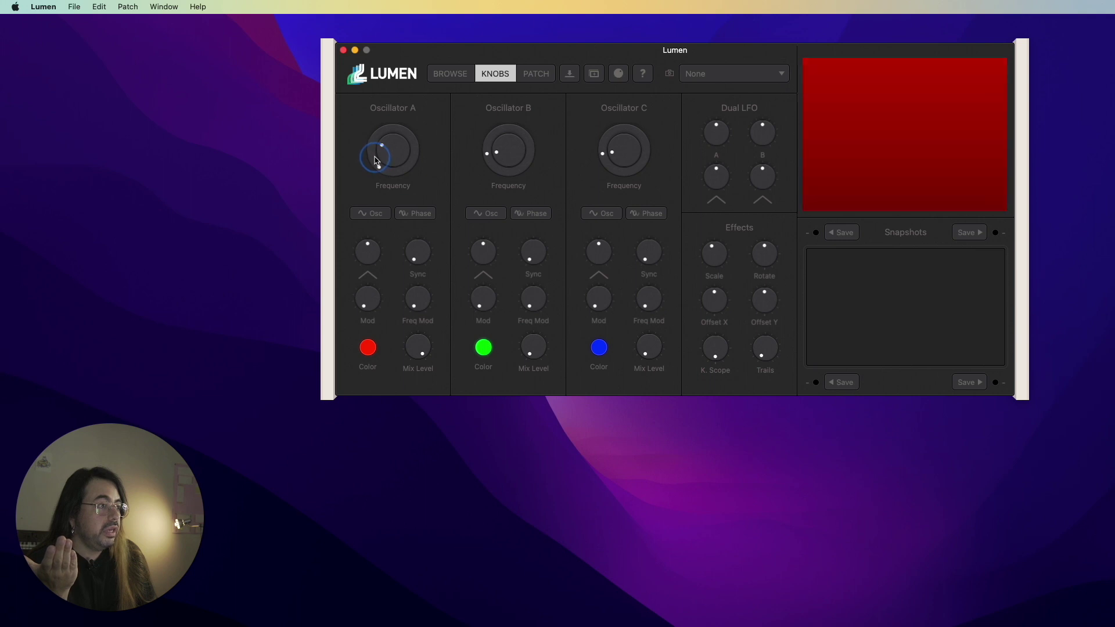
{"action": "mouse_move", "coordinate": [372, 157]}
{"action": "left_mouse_down"}
{"action": "mouse_move", "coordinate": [371, 134]}
{"action": "mouse_move", "coordinate": [372, 146]}
{"action": "left_mouse_up"}
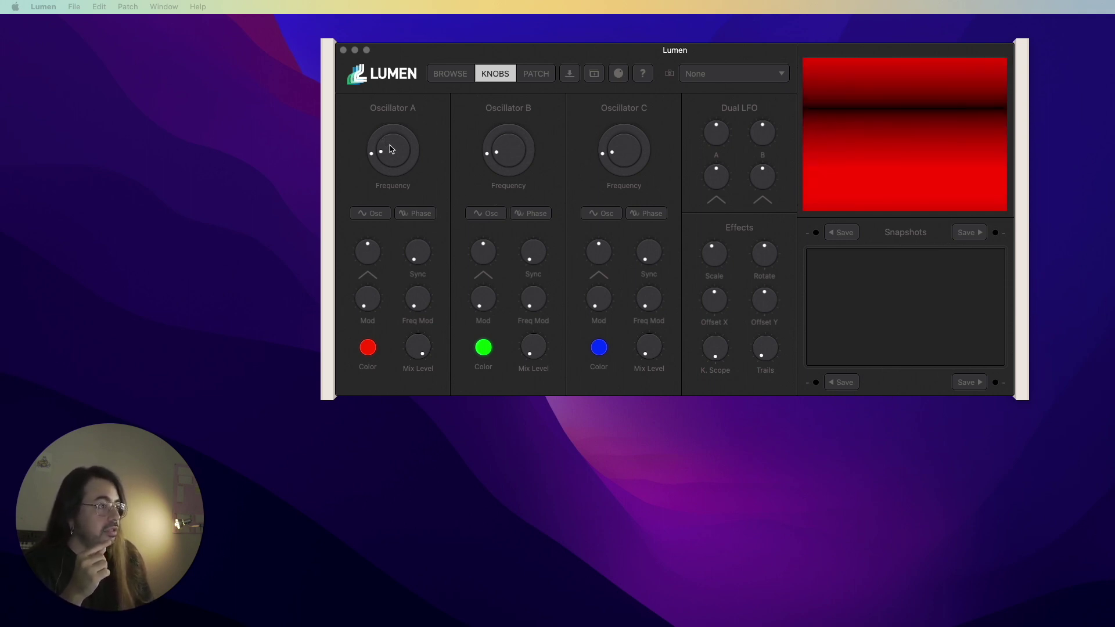
Raise Oscillator A's coarse frequency slightly and adjust its fine frequency to produce about three steady horizontal bands
{"action": "left_click_drag", "start_coordinate": [392, 149], "coordinate": [379, 155]}
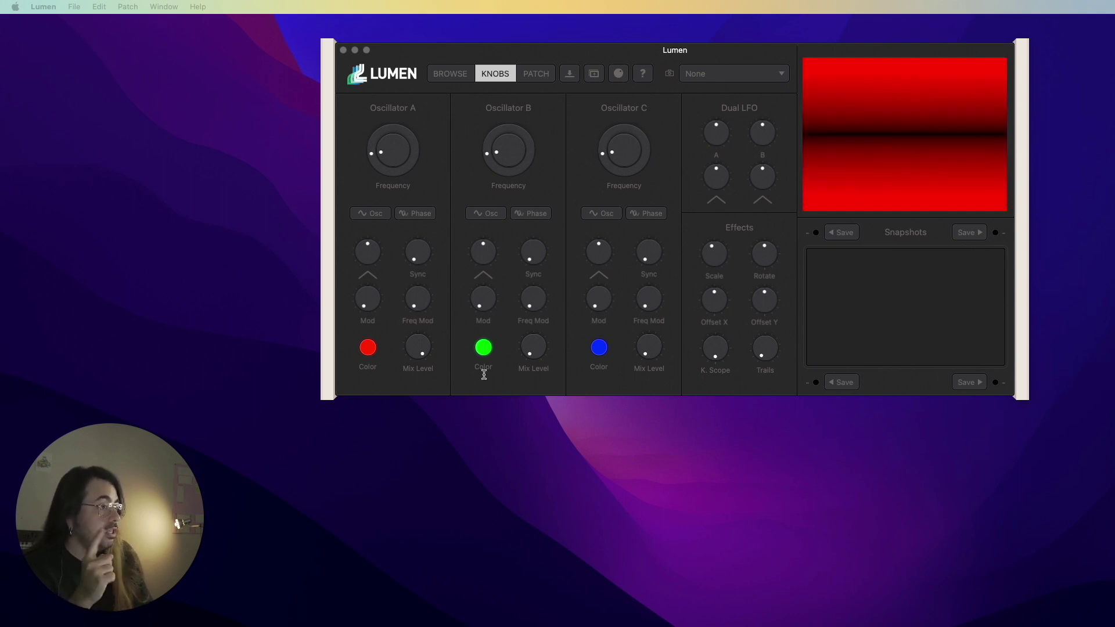
{"action": "left_click", "coordinate": [372, 148]}
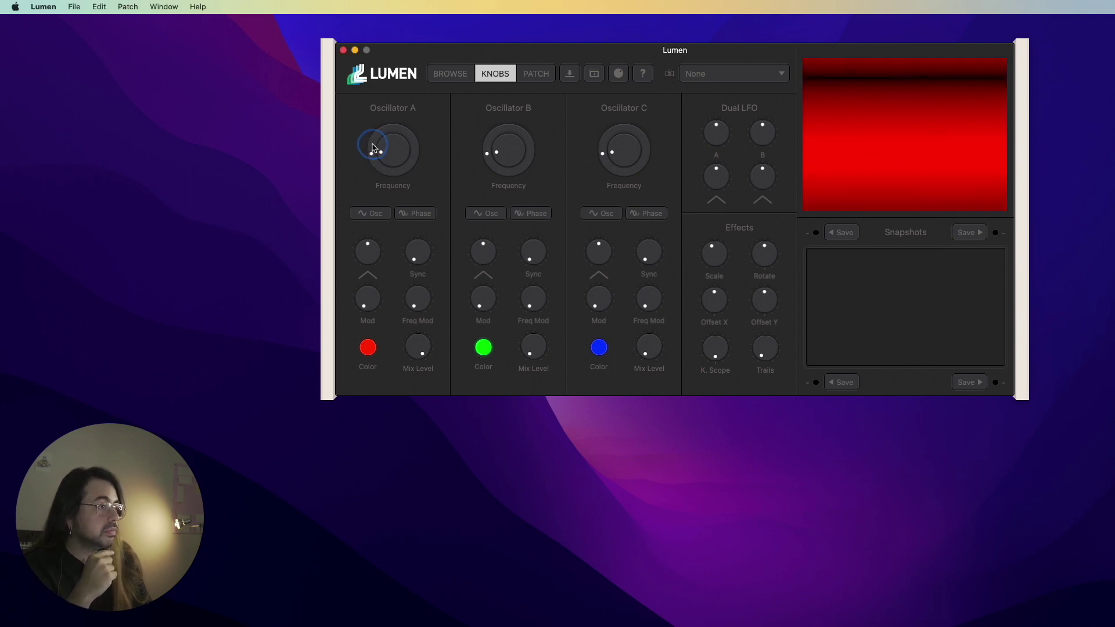
{"action": "left_click_drag", "start_coordinate": [373, 156], "coordinate": [389, 150]}
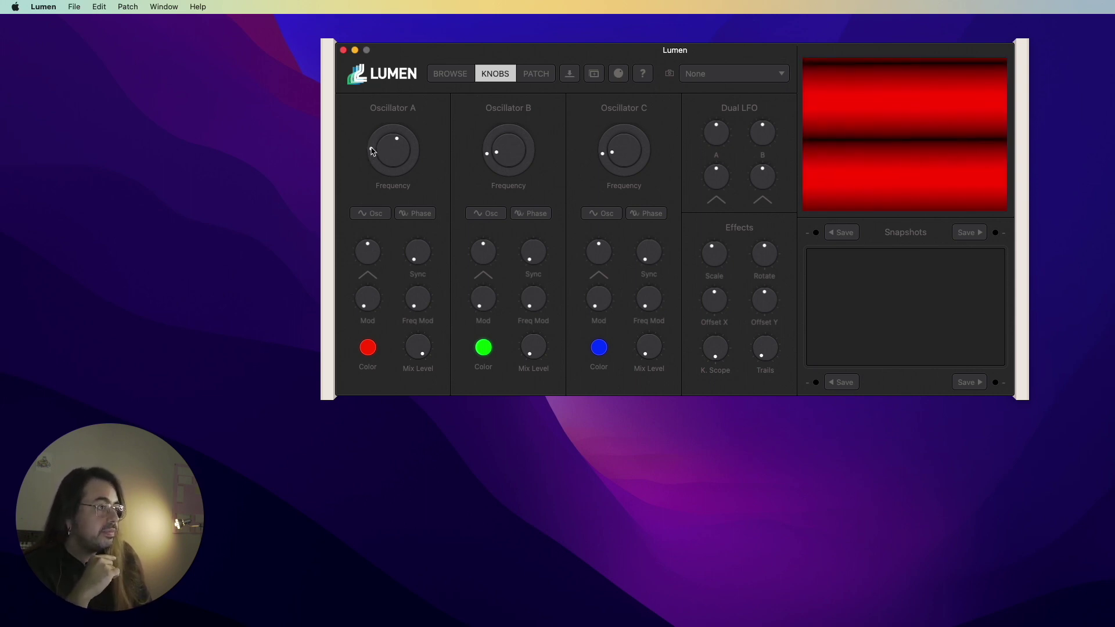
{"action": "mouse_move", "coordinate": [392, 142]}
{"action": "left_click_drag", "start_coordinate": [392, 142], "coordinate": [403, 94]}
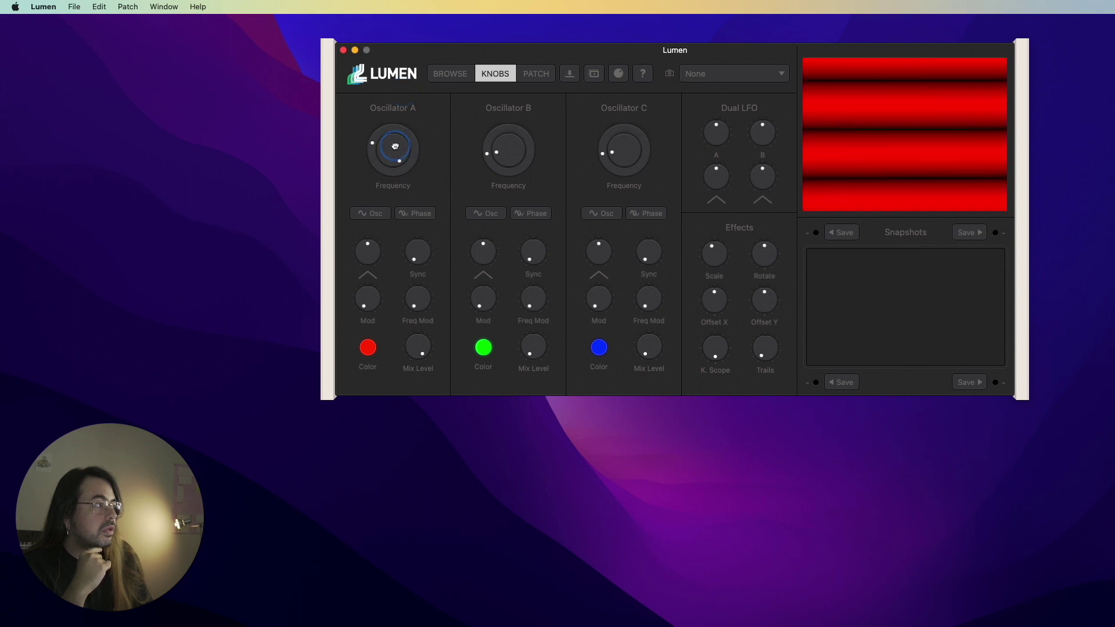
{"action": "mouse_move", "coordinate": [394, 149]}
{"action": "scroll", "coordinate": [394, 150], "scroll_direction": "down", "scroll_amount": 1}
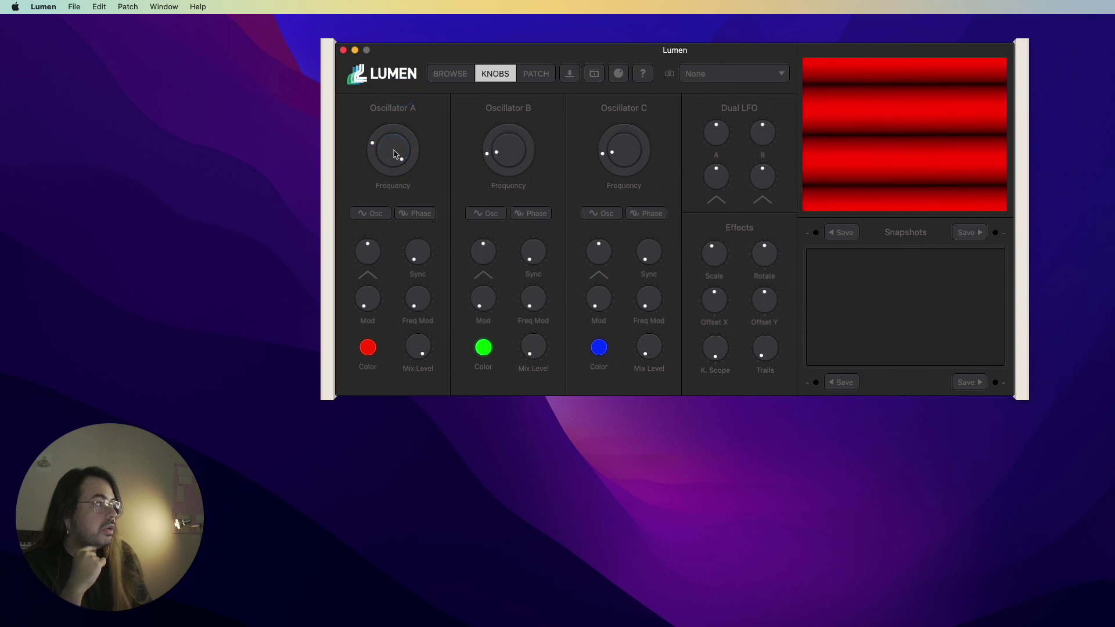
{"action": "scroll", "coordinate": [394, 151], "scroll_direction": "down", "scroll_amount": 5}
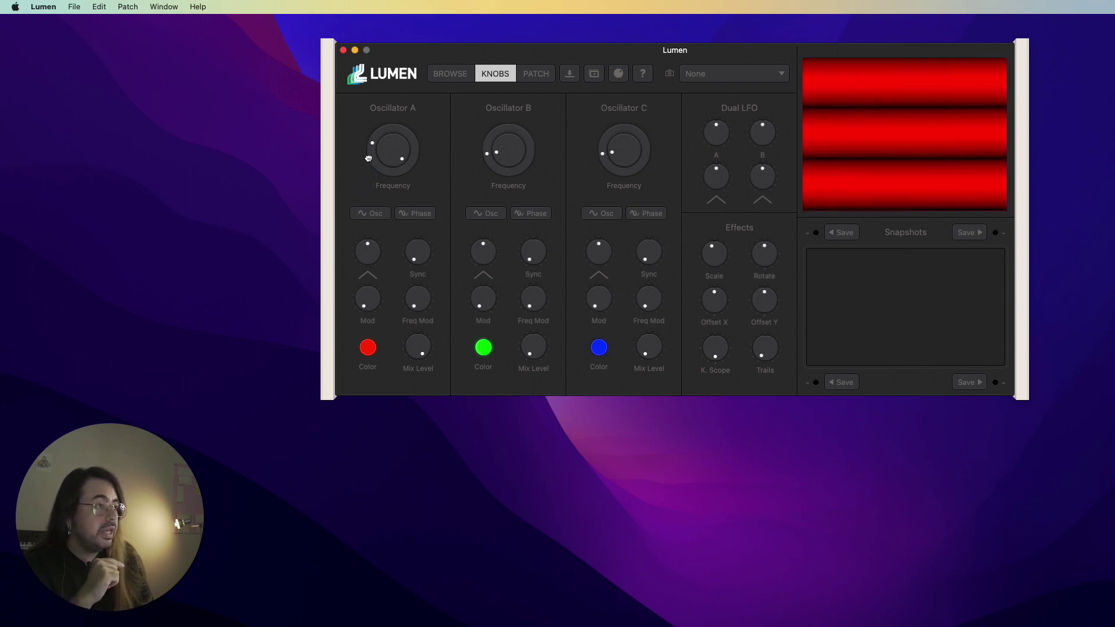
Raise Oscillator A's coarse frequency past the horizontal-band range and fine-tune it into wide diagonal bands
{"action": "left_click_drag", "start_coordinate": [369, 159], "coordinate": [393, 148]}
{"action": "left_click", "coordinate": [393, 149]}
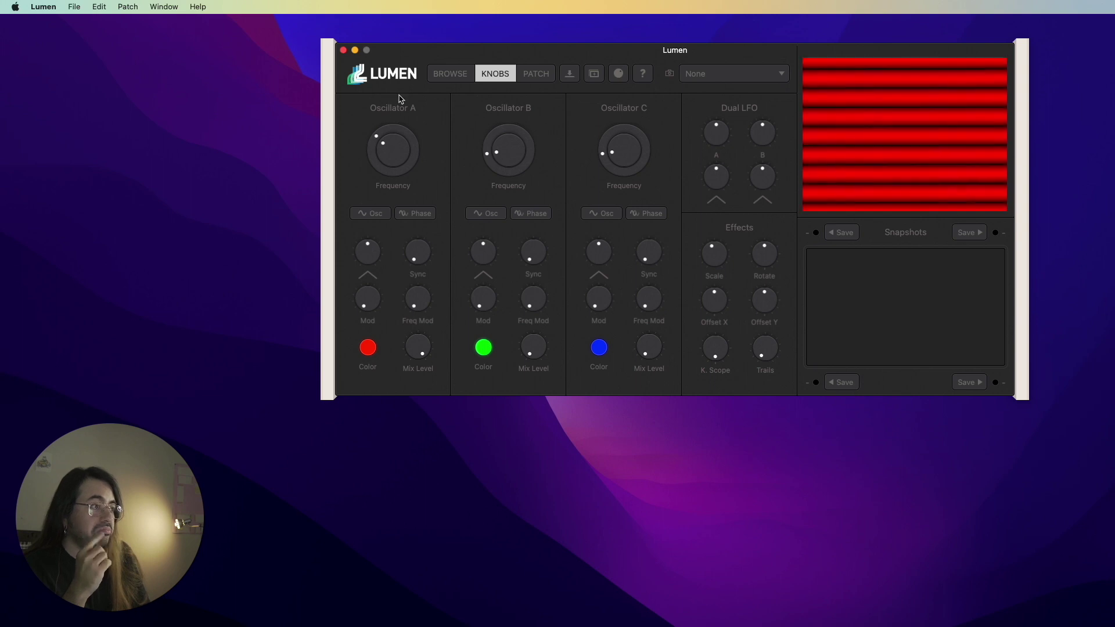
{"action": "left_click", "coordinate": [377, 138]}
{"action": "left_click_drag", "start_coordinate": [376, 137], "coordinate": [417, 115]}
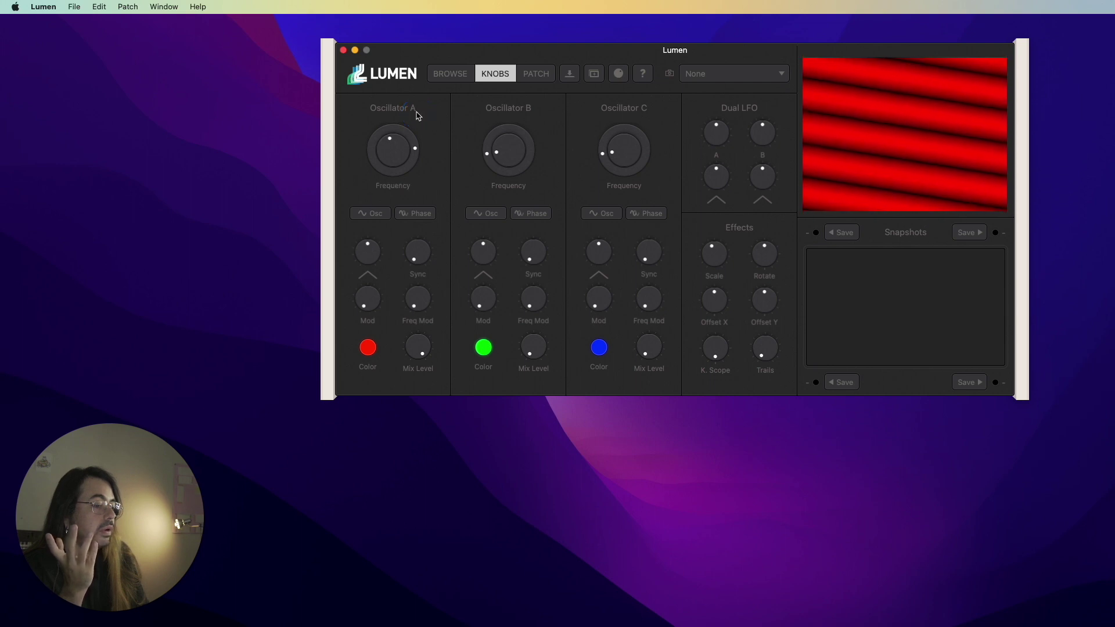
{"action": "left_click_drag", "start_coordinate": [394, 150], "coordinate": [394, 151]}
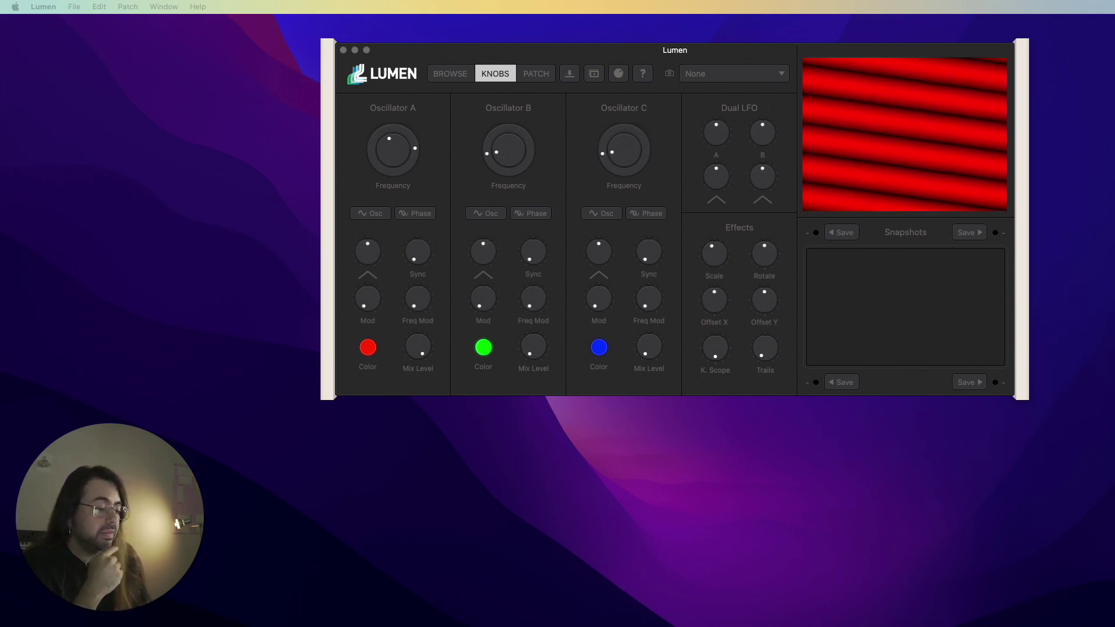
{"action": "left_click", "coordinate": [394, 149]}
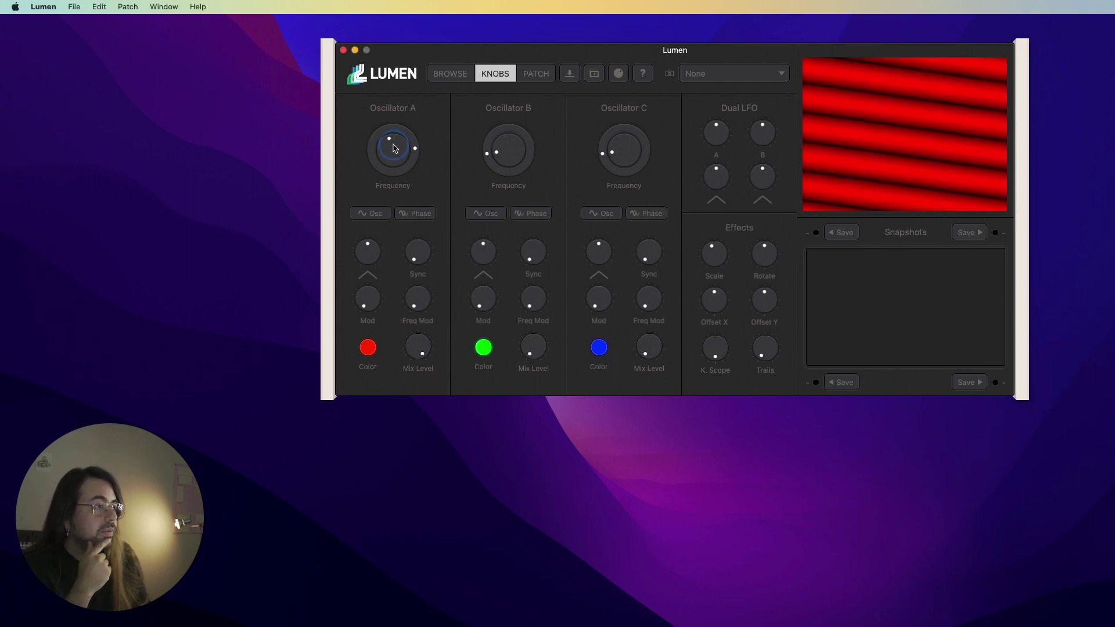
{"action": "left_click_drag", "start_coordinate": [394, 148], "coordinate": [389, 147]}
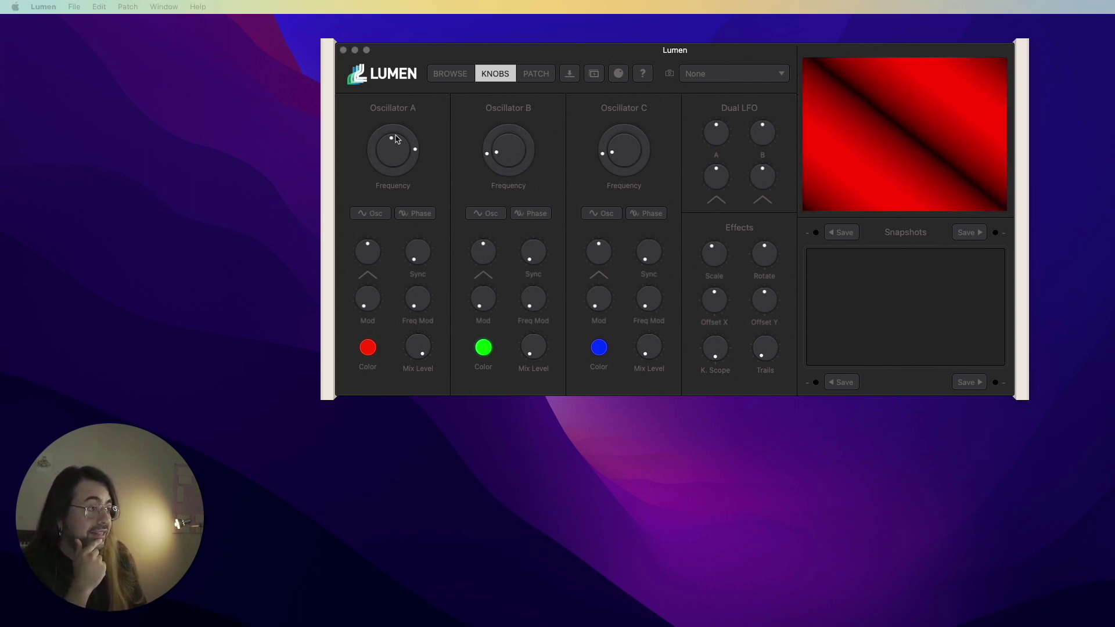
Raise Oscillator A's coarse frequency further for a dense line pattern and fine-tune the angle of its lines
{"action": "left_click", "coordinate": [415, 156]}
{"action": "left_click_drag", "start_coordinate": [415, 159], "coordinate": [390, 168]}
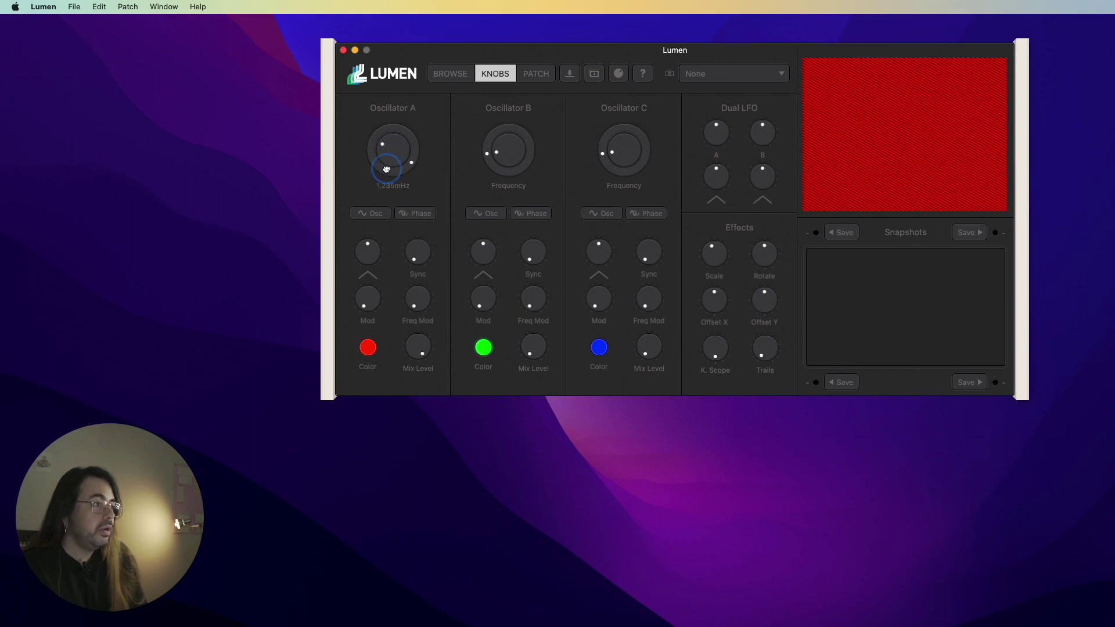
{"action": "left_click", "coordinate": [389, 126]}
{"action": "mouse_move", "coordinate": [390, 126]}
{"action": "left_mouse_down"}
{"action": "mouse_move", "coordinate": [455, 145]}
{"action": "mouse_move", "coordinate": [404, 131]}
{"action": "mouse_move", "coordinate": [416, 92]}
{"action": "mouse_move", "coordinate": [409, 134]}
{"action": "left_mouse_up"}
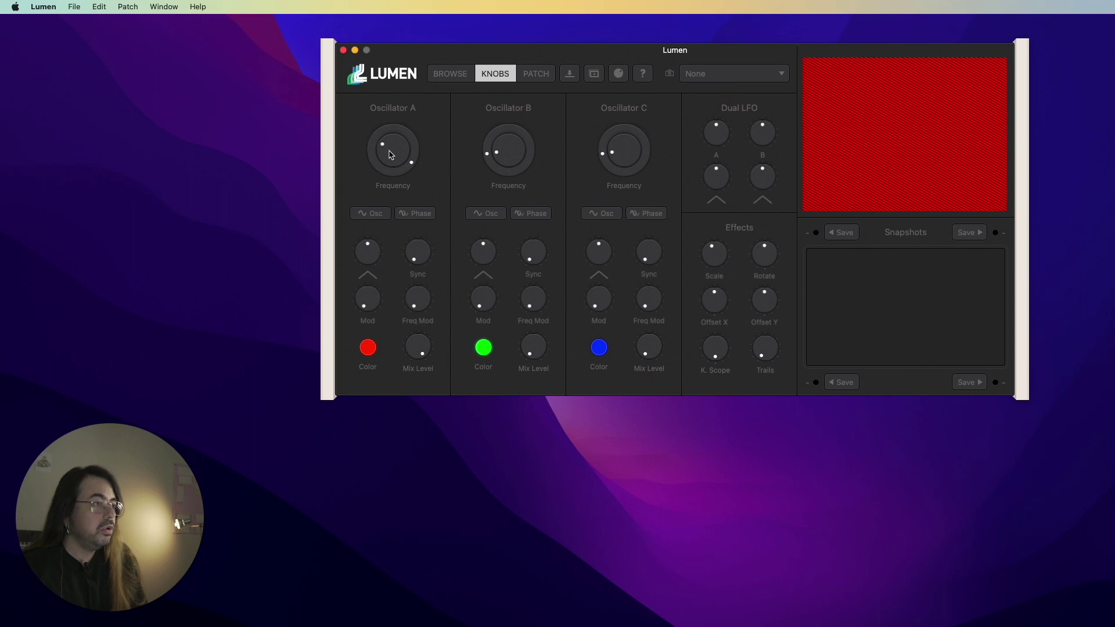
{"action": "left_click_drag", "start_coordinate": [391, 154], "coordinate": [390, 223]}
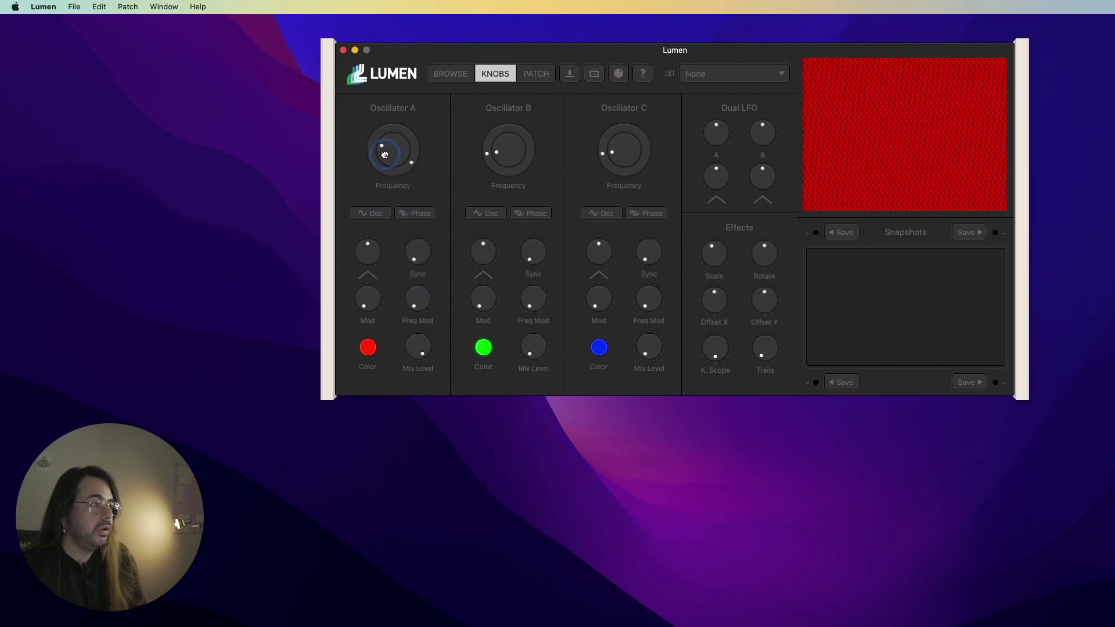
{"action": "mouse_move", "coordinate": [390, 152]}
{"action": "left_mouse_down"}
{"action": "mouse_move", "coordinate": [382, 170]}
{"action": "mouse_move", "coordinate": [383, 154]}
{"action": "left_mouse_up"}
Lower Oscillator A's frequency with the fine control to produce many thin, nearly horizontal stripes
{"action": "key", "text": "ctrl"}
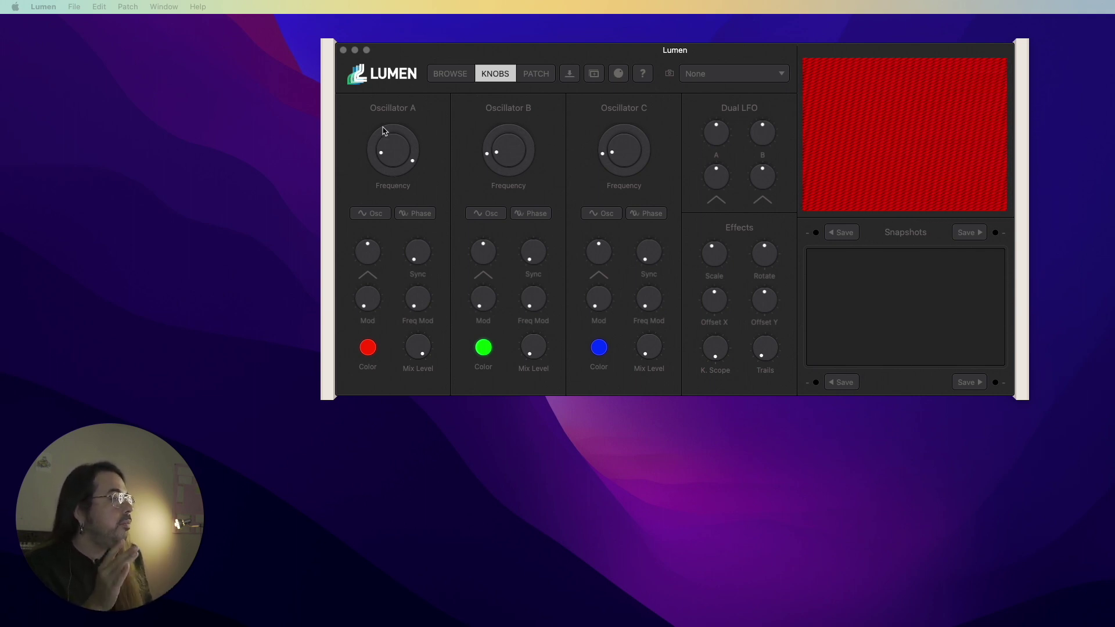
{"action": "left_click", "coordinate": [387, 144]}
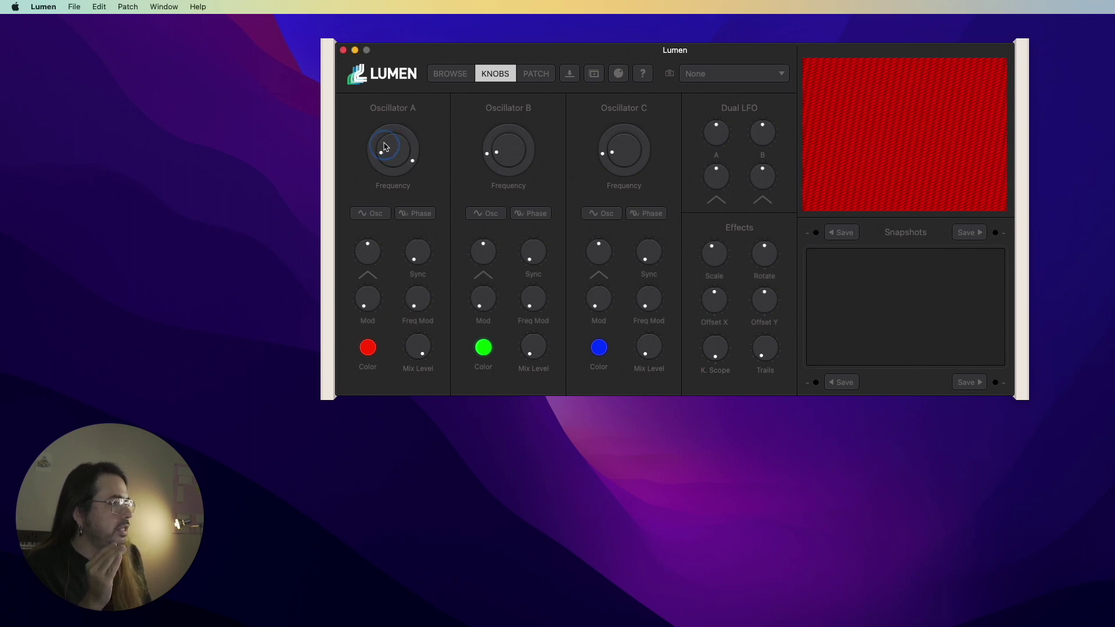
{"action": "left_click_drag", "start_coordinate": [389, 145], "coordinate": [370, 235]}
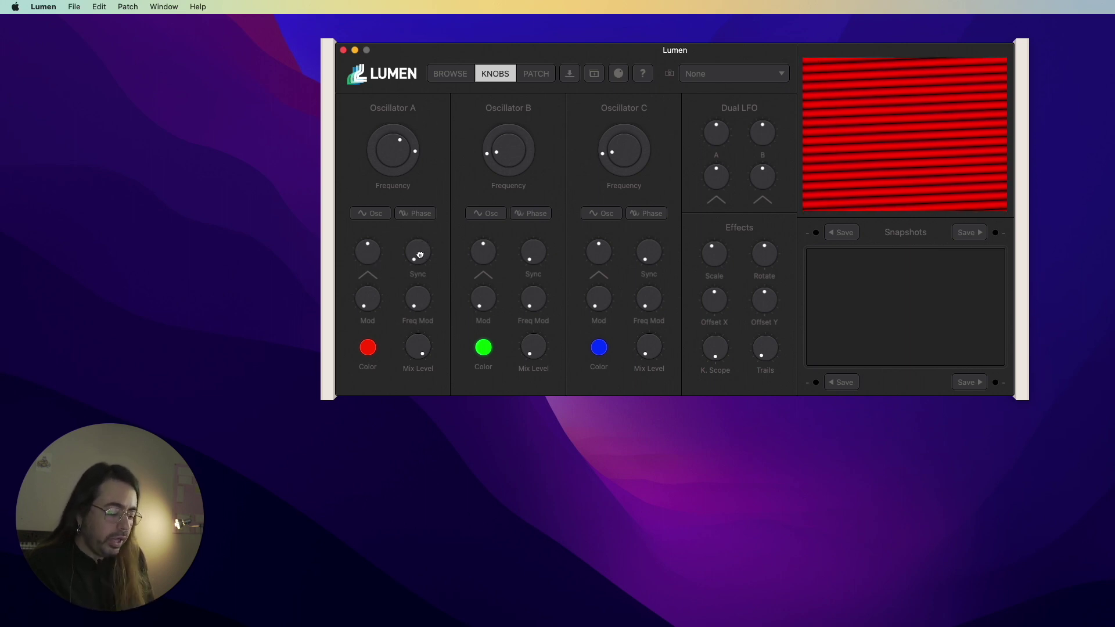
Try Oscillator A's sync at full for vertical bars and at 10.5% Vert, and set it to H. Sync at mid-position
{"action": "left_click_drag", "start_coordinate": [417, 252], "coordinate": [422, 234]}
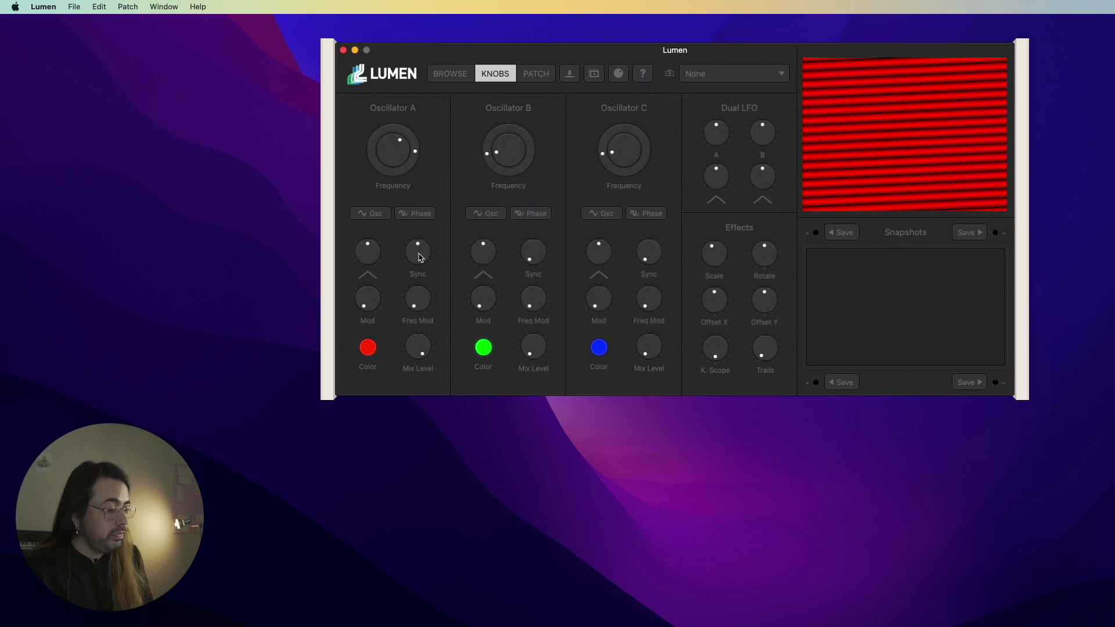
{"action": "left_click_drag", "start_coordinate": [421, 258], "coordinate": [420, 234]}
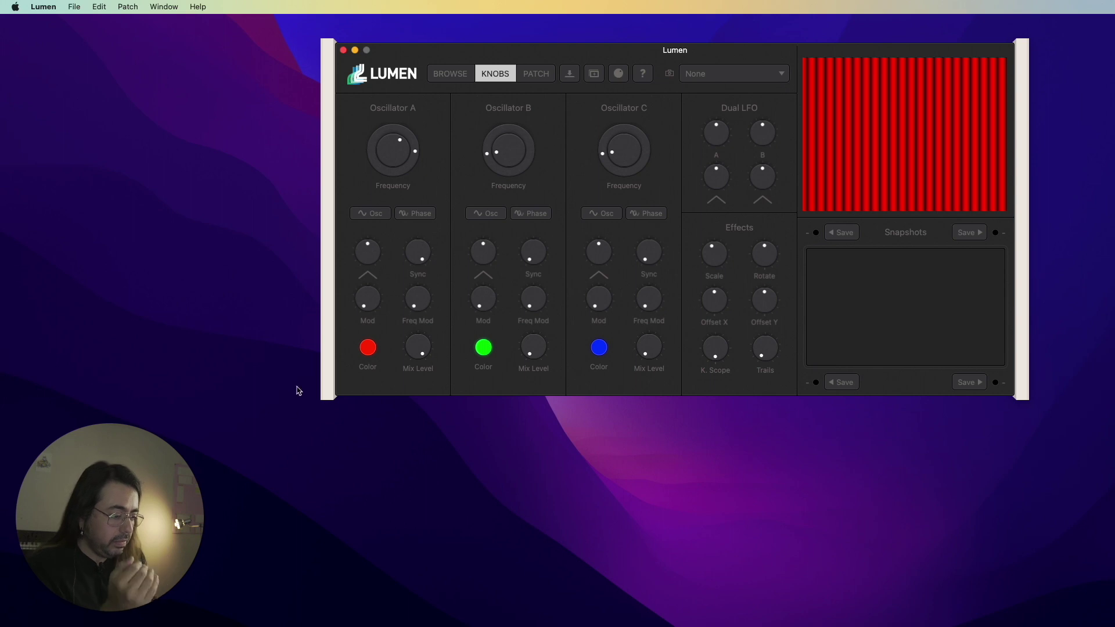
{"action": "left_click_drag", "start_coordinate": [417, 250], "coordinate": [409, 288]}
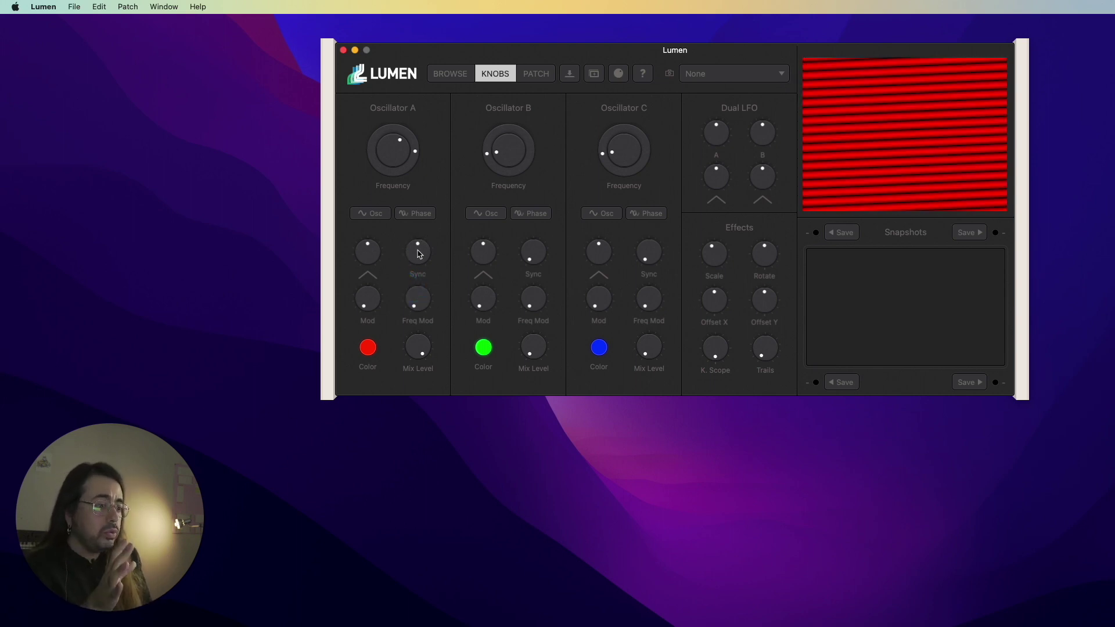
{"action": "mouse_move", "coordinate": [419, 253]}
{"action": "left_mouse_down"}
{"action": "mouse_move", "coordinate": [407, 263]}
{"action": "mouse_move", "coordinate": [417, 245]}
{"action": "left_mouse_up"}
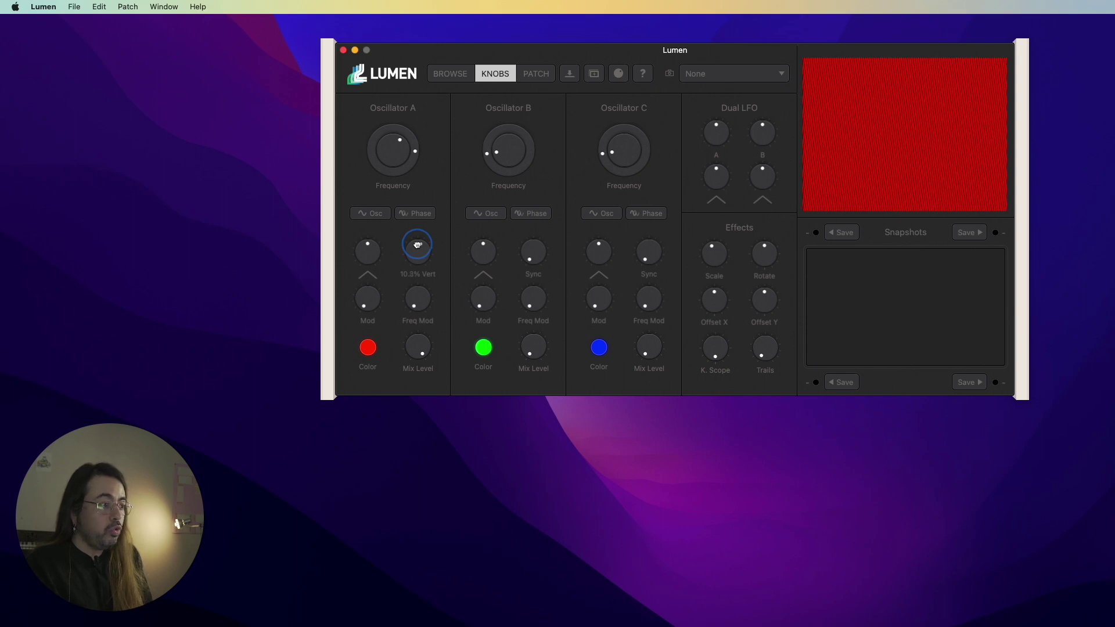
{"action": "mouse_move", "coordinate": [416, 245]}
{"action": "left_mouse_down"}
{"action": "mouse_move", "coordinate": [409, 261]}
{"action": "mouse_move", "coordinate": [453, 143]}
{"action": "mouse_move", "coordinate": [399, 248]}
{"action": "left_mouse_up"}
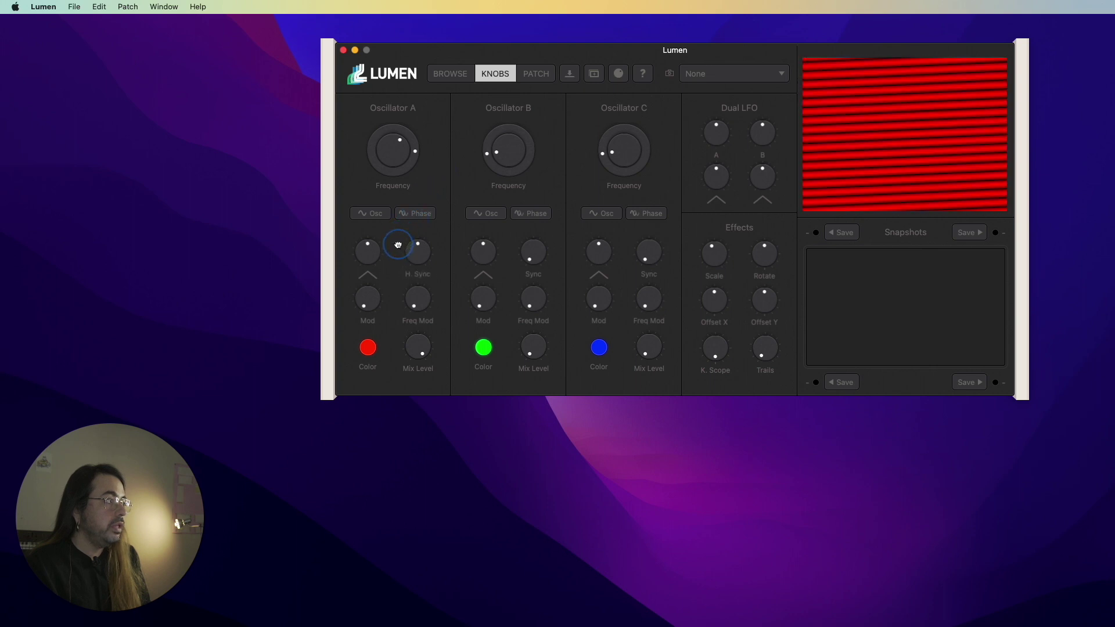
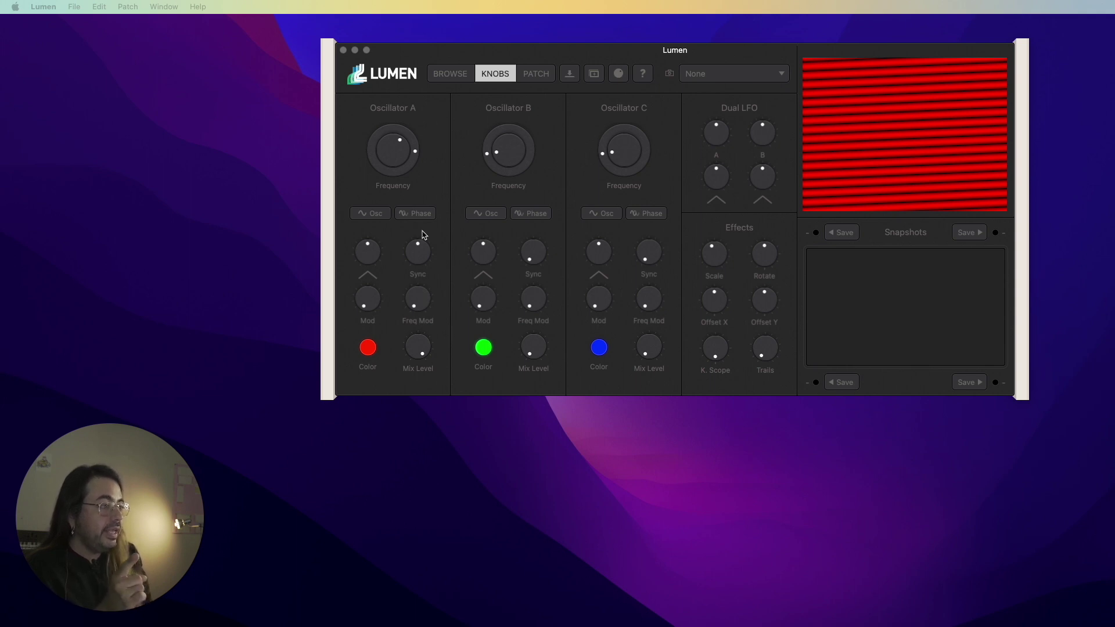
Try Oscillator A's sync at its minimum and return the control to its middle position
{"action": "left_click", "coordinate": [421, 253]}
{"action": "left_click_drag", "start_coordinate": [422, 253], "coordinate": [388, 333]}
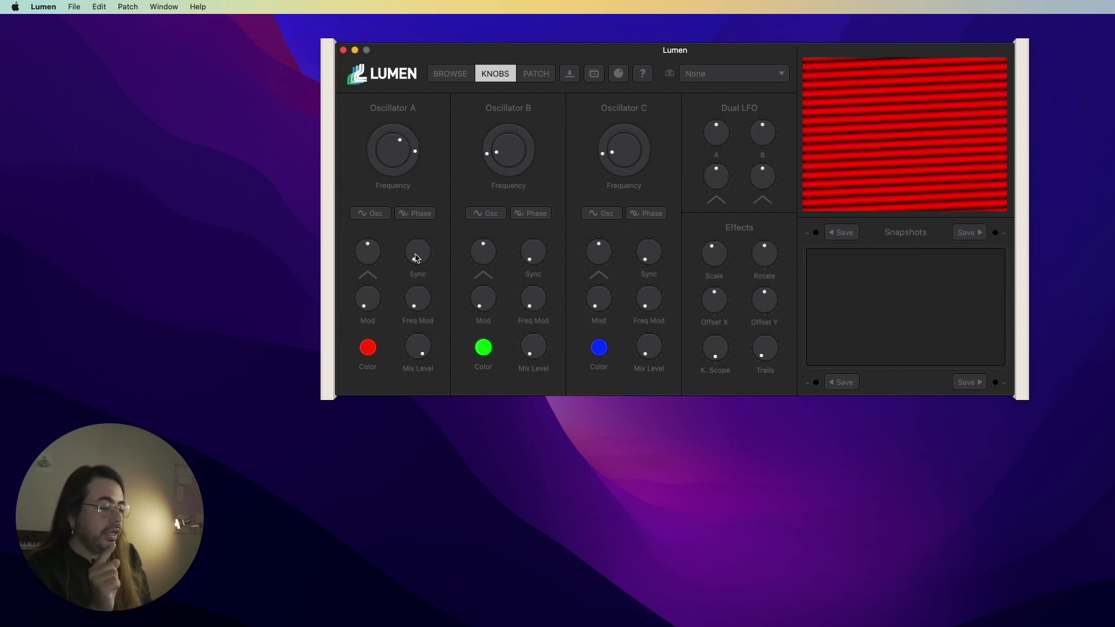
{"action": "left_click_drag", "start_coordinate": [417, 257], "coordinate": [423, 229]}
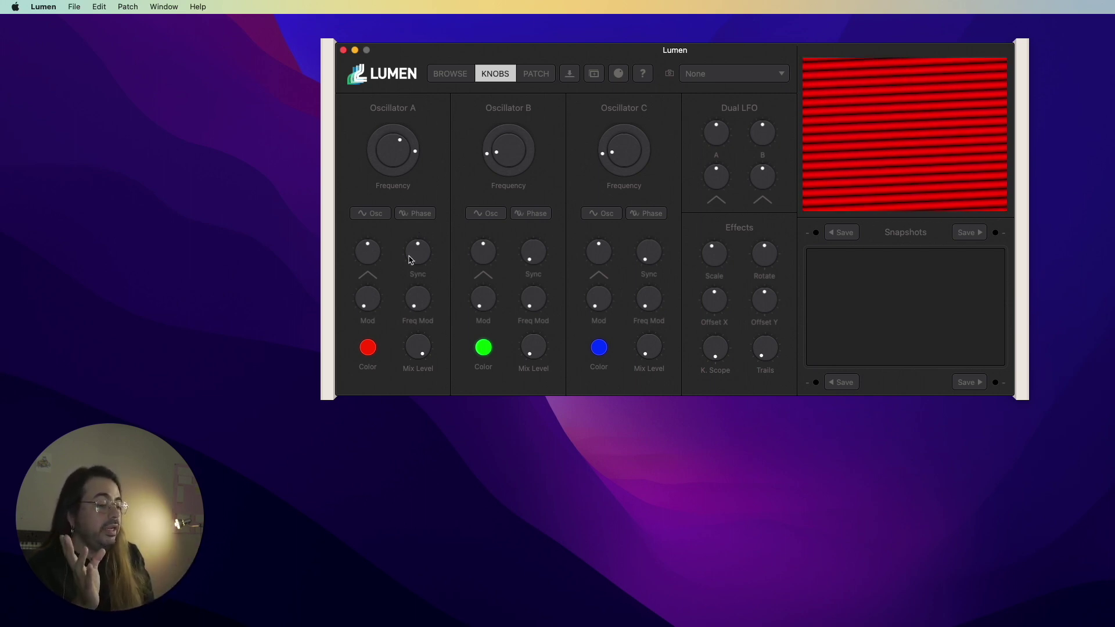
{"action": "left_click_drag", "start_coordinate": [420, 256], "coordinate": [424, 246]}
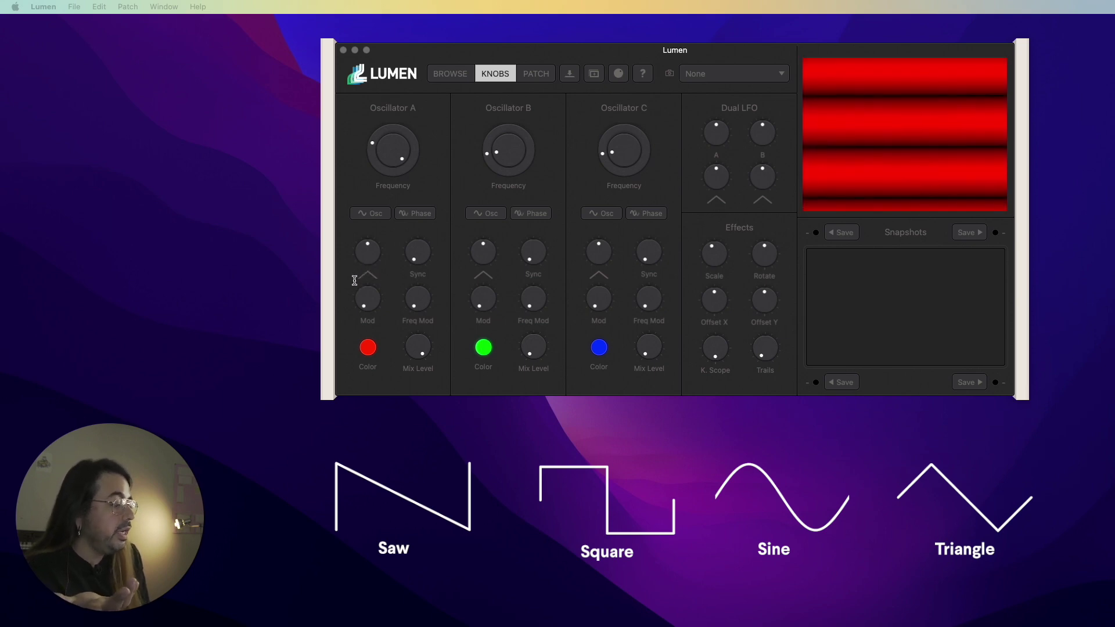
Try Oscillator A's waveform as a saw and as a sine, and return it to triangle
{"action": "left_click", "coordinate": [370, 253]}
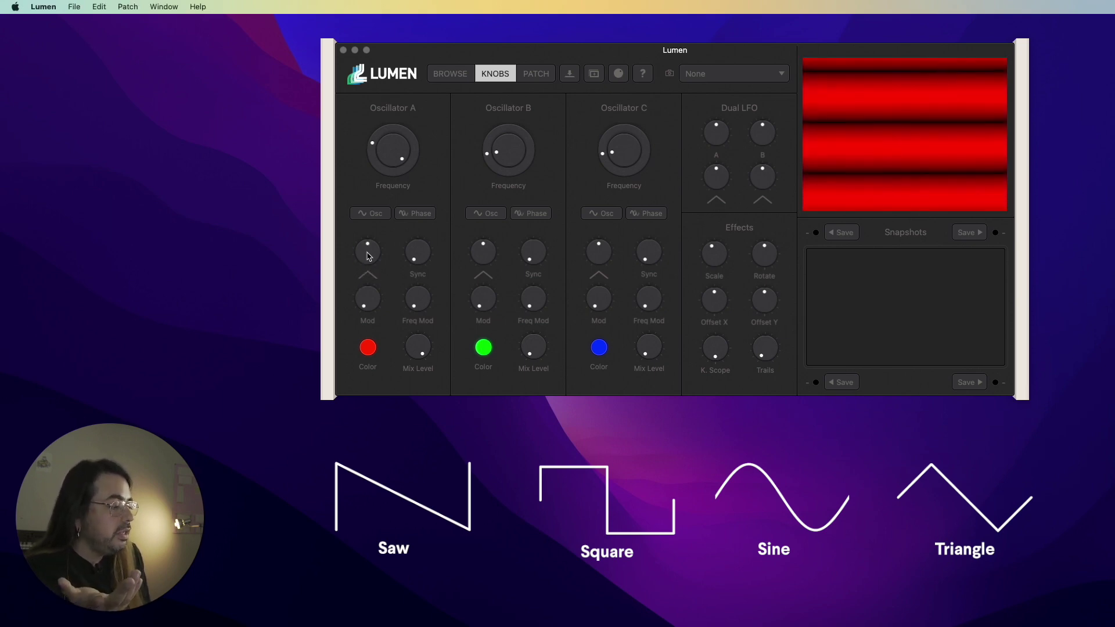
{"action": "left_click_drag", "start_coordinate": [372, 253], "coordinate": [353, 292]}
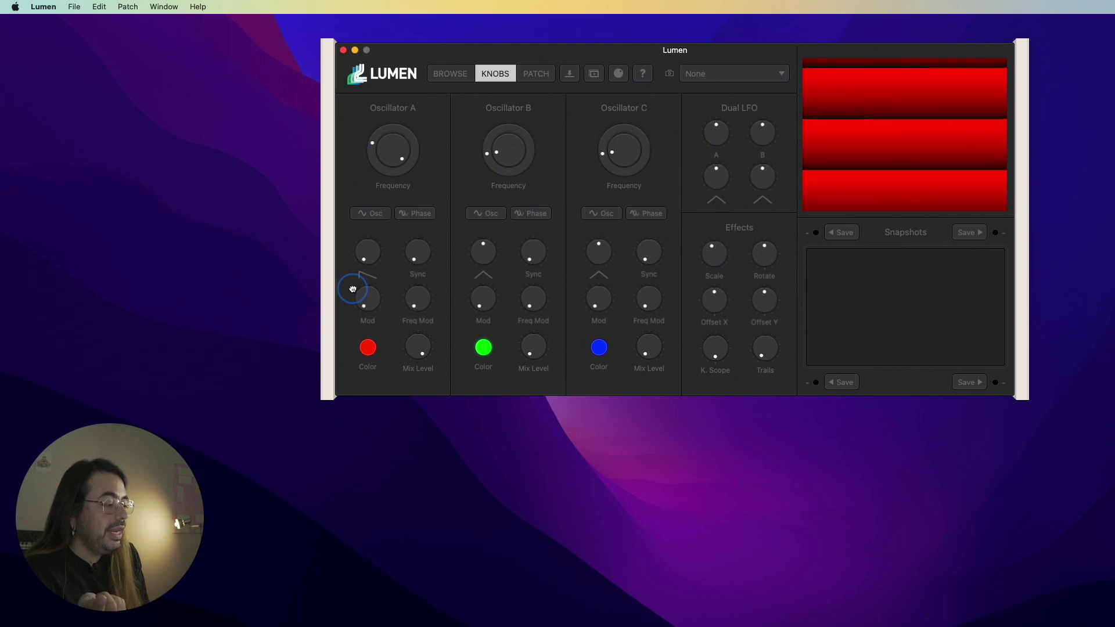
{"action": "left_click_drag", "start_coordinate": [352, 289], "coordinate": [373, 214]}
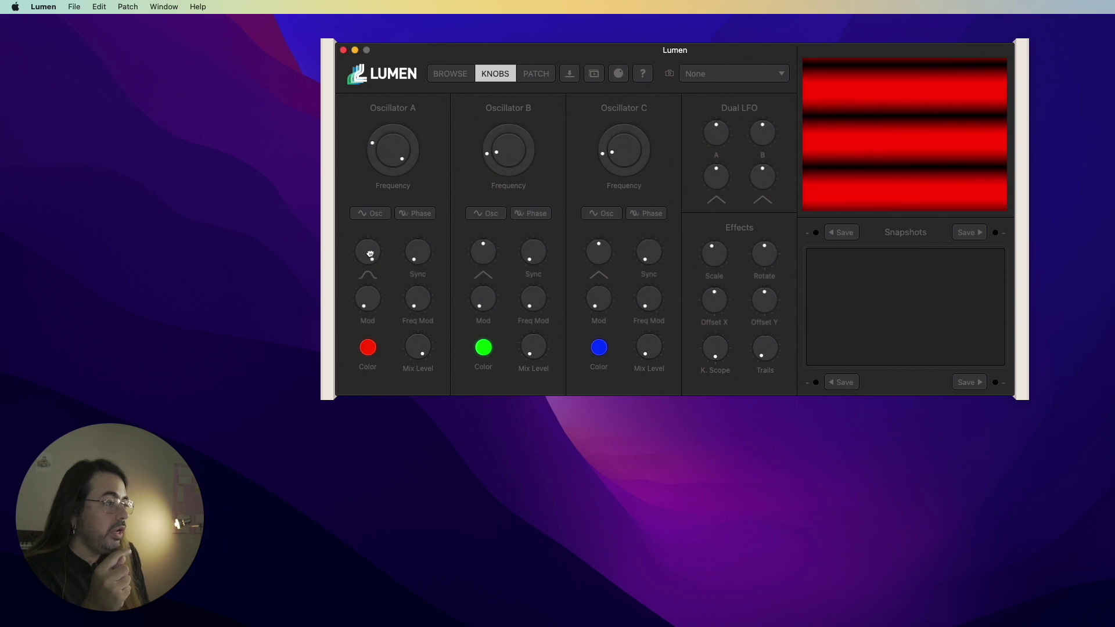
{"action": "mouse_move", "coordinate": [366, 251]}
{"action": "left_mouse_down"}
{"action": "mouse_move", "coordinate": [360, 317]}
{"action": "mouse_move", "coordinate": [369, 239]}
{"action": "mouse_move", "coordinate": [365, 255]}
{"action": "left_mouse_up"}
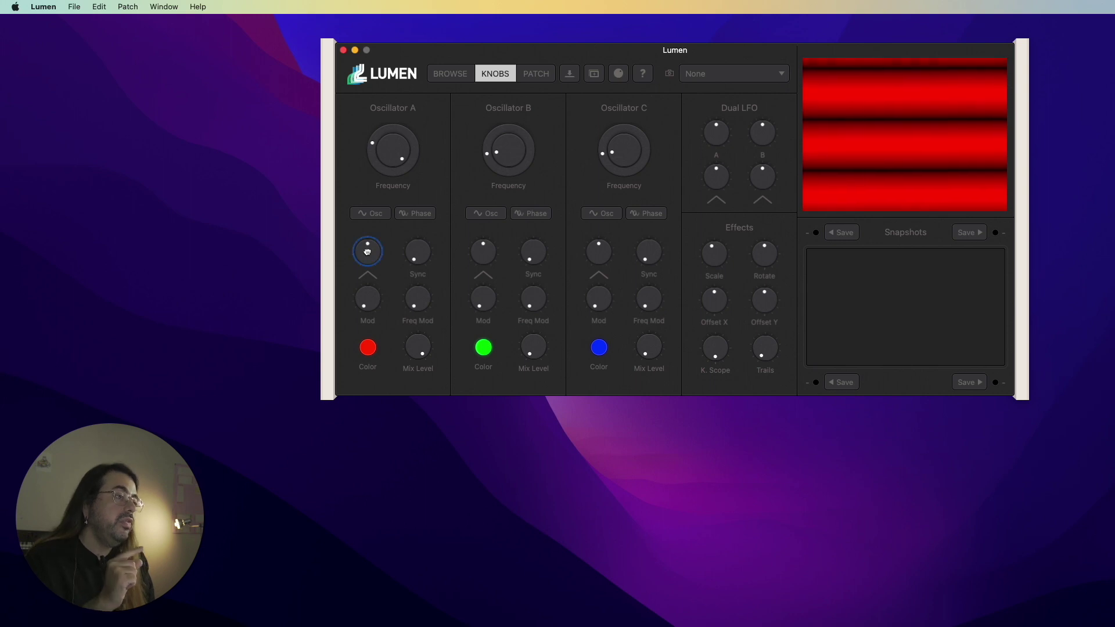
Sweep Oscillator A's waveform from saw through triangle and set it to the rounded sine shape
{"action": "left_click_drag", "start_coordinate": [367, 251], "coordinate": [344, 308]}
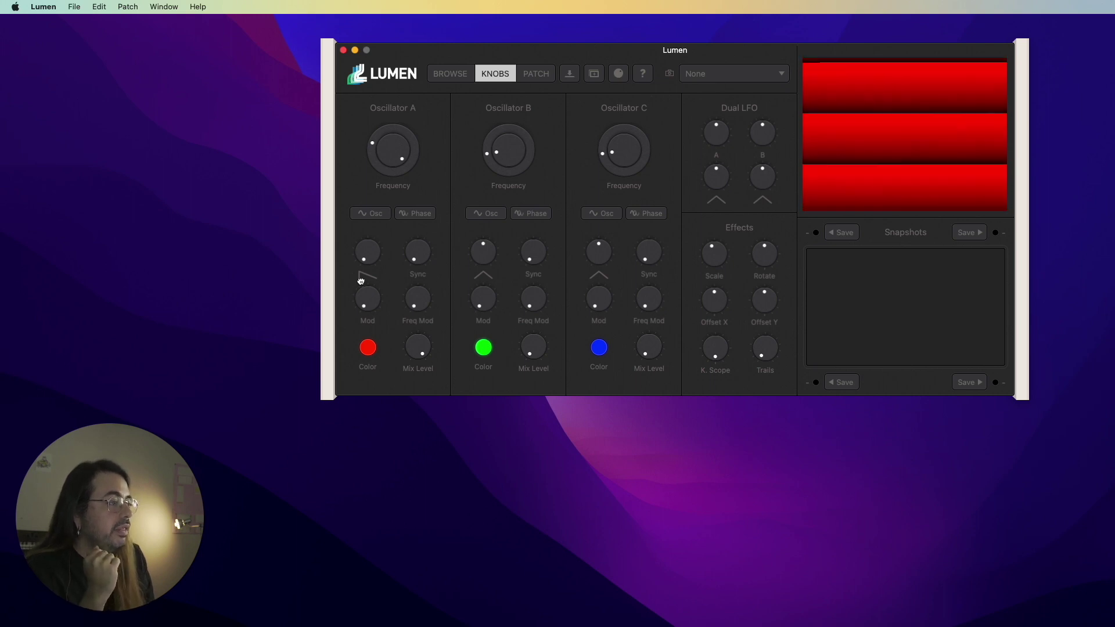
{"action": "left_click_drag", "start_coordinate": [357, 273], "coordinate": [369, 223]}
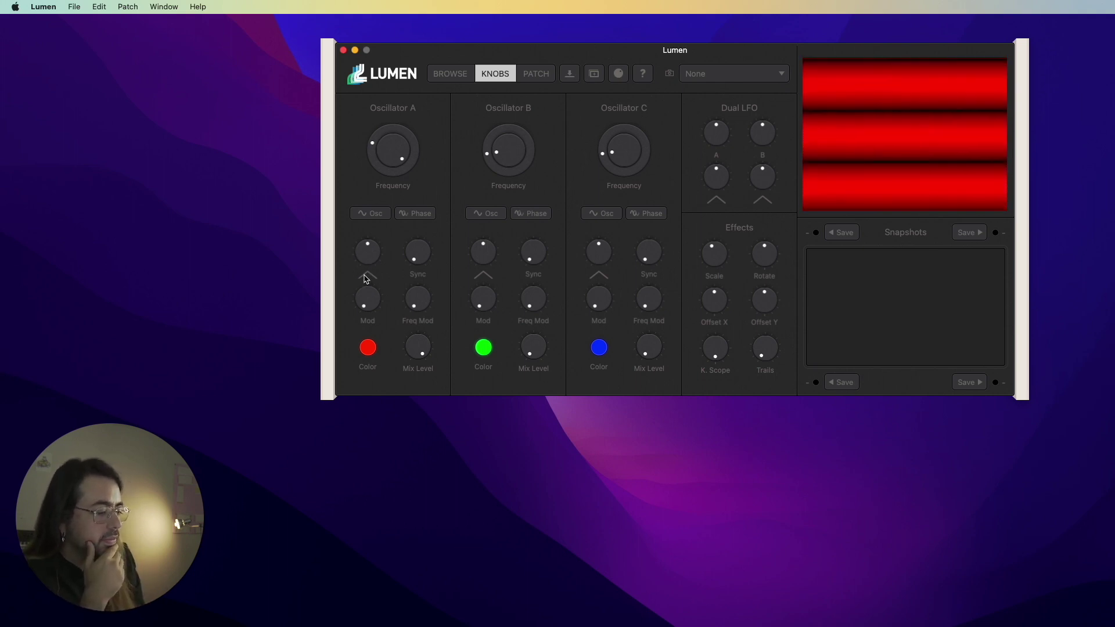
{"action": "left_click_drag", "start_coordinate": [366, 280], "coordinate": [375, 202]}
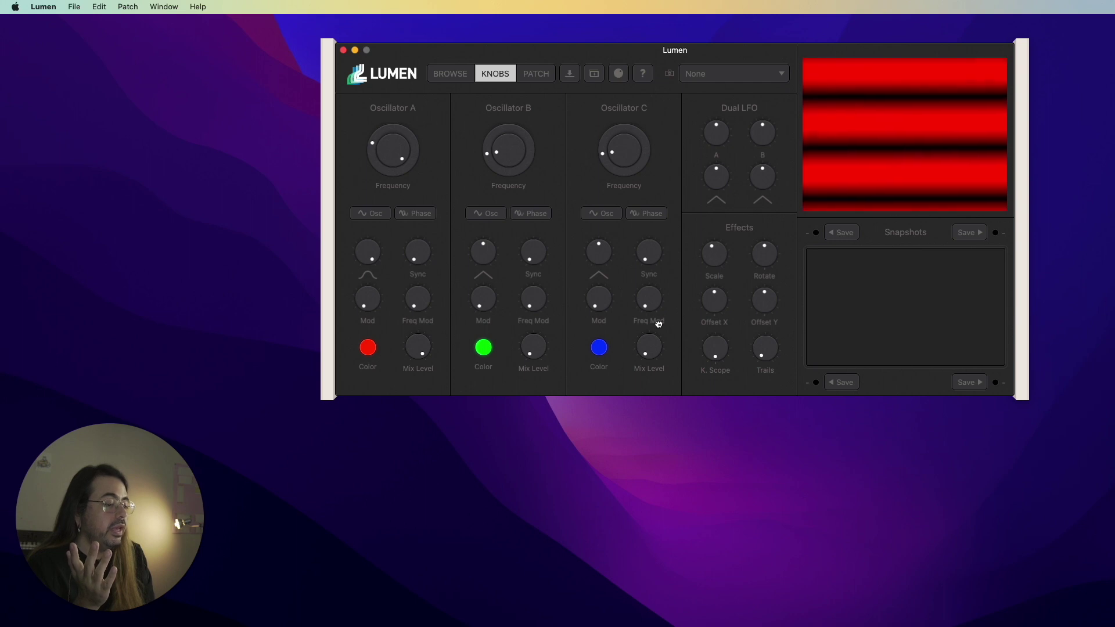
Sweep Oscillator A's color through the palette, set it to pure green, and adjust its mix level to full
{"action": "left_click", "coordinate": [367, 347]}
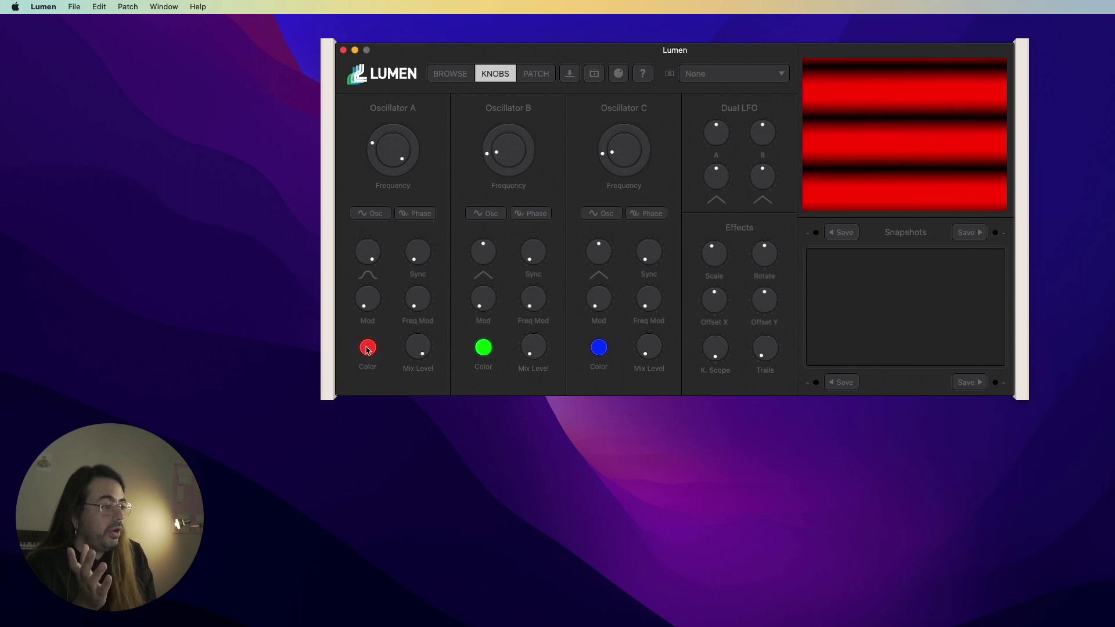
{"action": "left_click", "coordinate": [367, 347]}
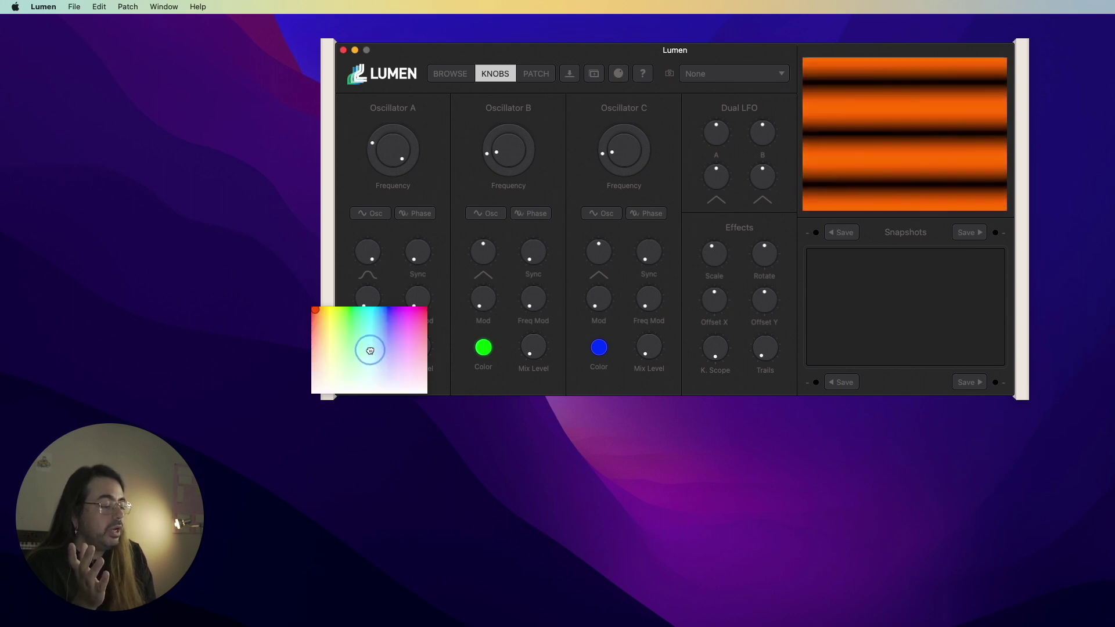
{"action": "mouse_move", "coordinate": [368, 346]}
{"action": "left_mouse_down"}
{"action": "mouse_move", "coordinate": [353, 333]}
{"action": "mouse_move", "coordinate": [391, 346]}
{"action": "mouse_move", "coordinate": [392, 319]}
{"action": "left_mouse_up"}
{"action": "mouse_move", "coordinate": [447, 360]}
{"action": "left_mouse_down"}
{"action": "mouse_move", "coordinate": [458, 356]}
{"action": "mouse_move", "coordinate": [371, 361]}
{"action": "mouse_move", "coordinate": [473, 367]}
{"action": "mouse_move", "coordinate": [398, 363]}
{"action": "mouse_move", "coordinate": [424, 366]}
{"action": "mouse_move", "coordinate": [417, 421]}
{"action": "mouse_move", "coordinate": [430, 349]}
{"action": "mouse_move", "coordinate": [463, 350]}
{"action": "mouse_move", "coordinate": [458, 373]}
{"action": "mouse_move", "coordinate": [411, 367]}
{"action": "mouse_move", "coordinate": [403, 350]}
{"action": "left_mouse_up"}
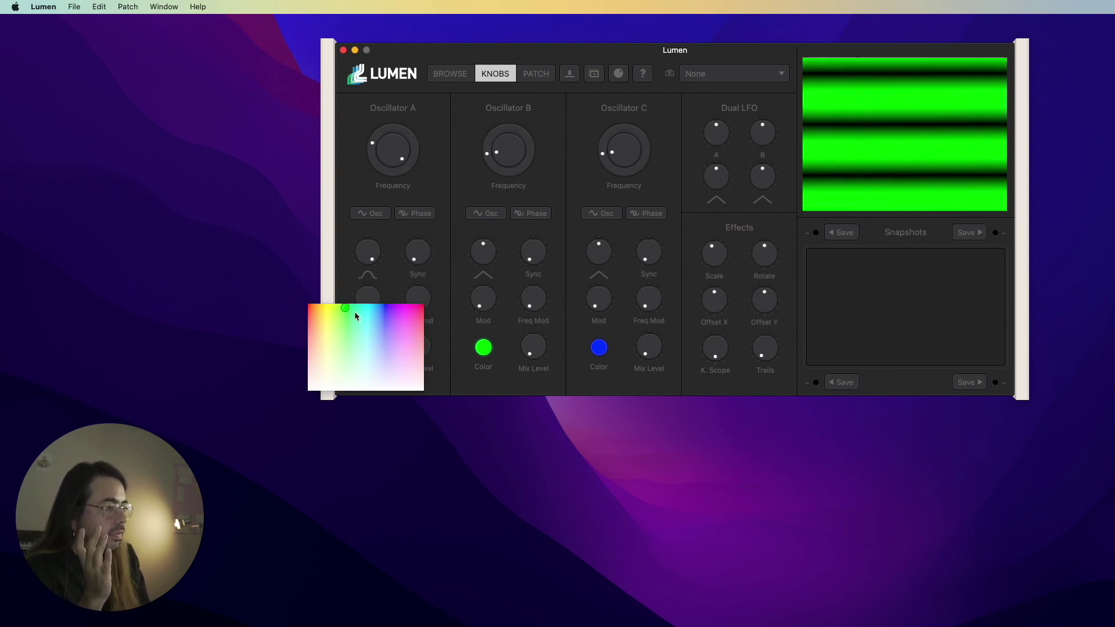
{"action": "left_click", "coordinate": [343, 292]}
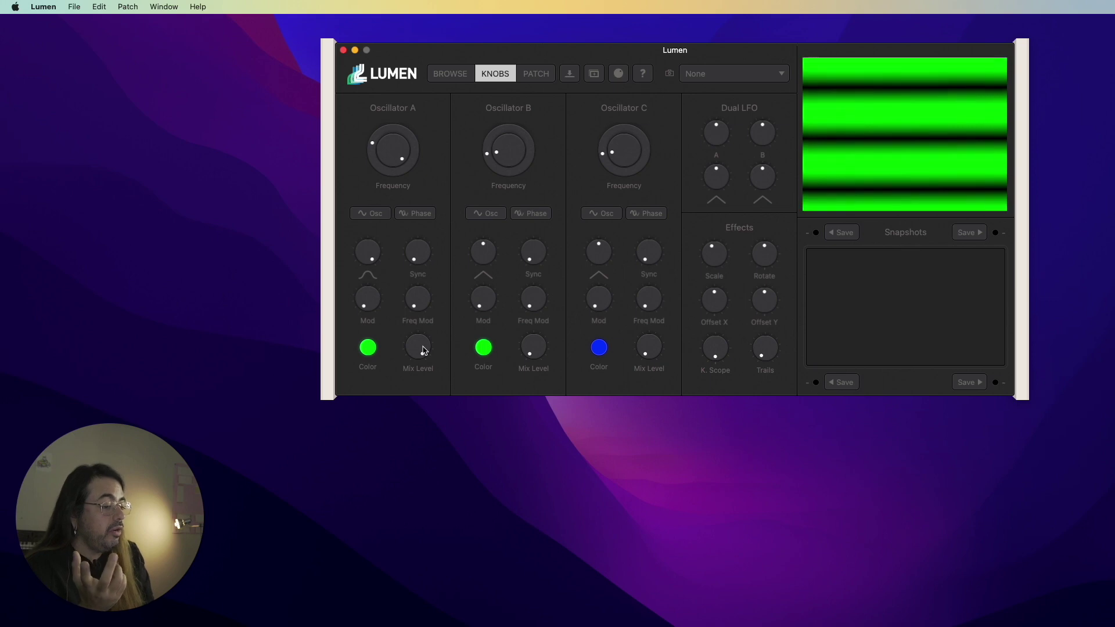
{"action": "left_click_drag", "start_coordinate": [422, 350], "coordinate": [426, 325]}
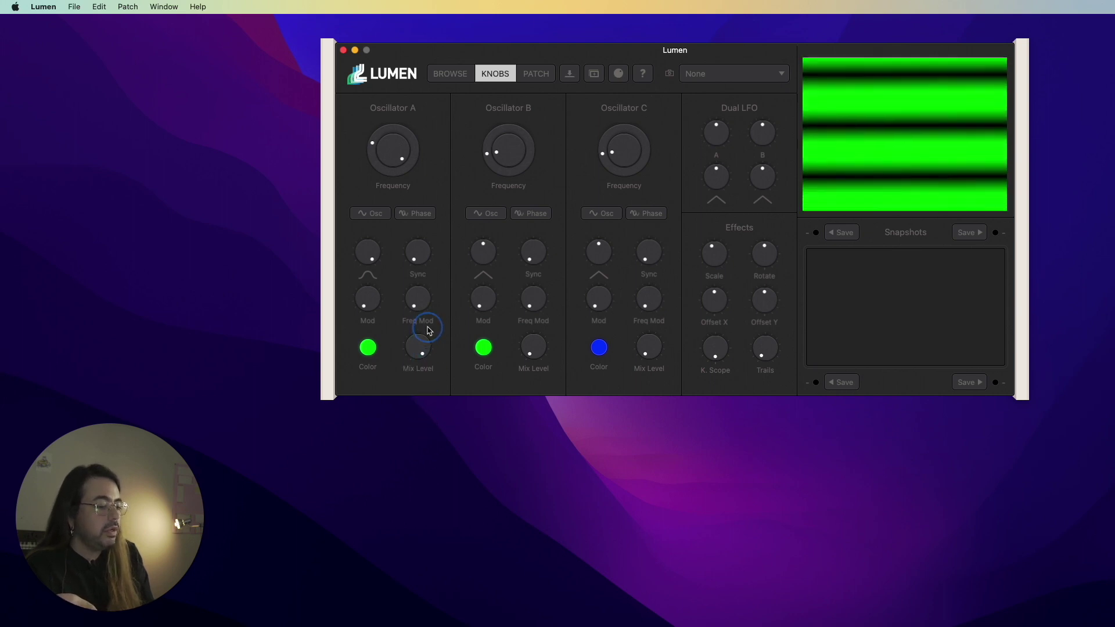
{"action": "left_click", "coordinate": [371, 351]}
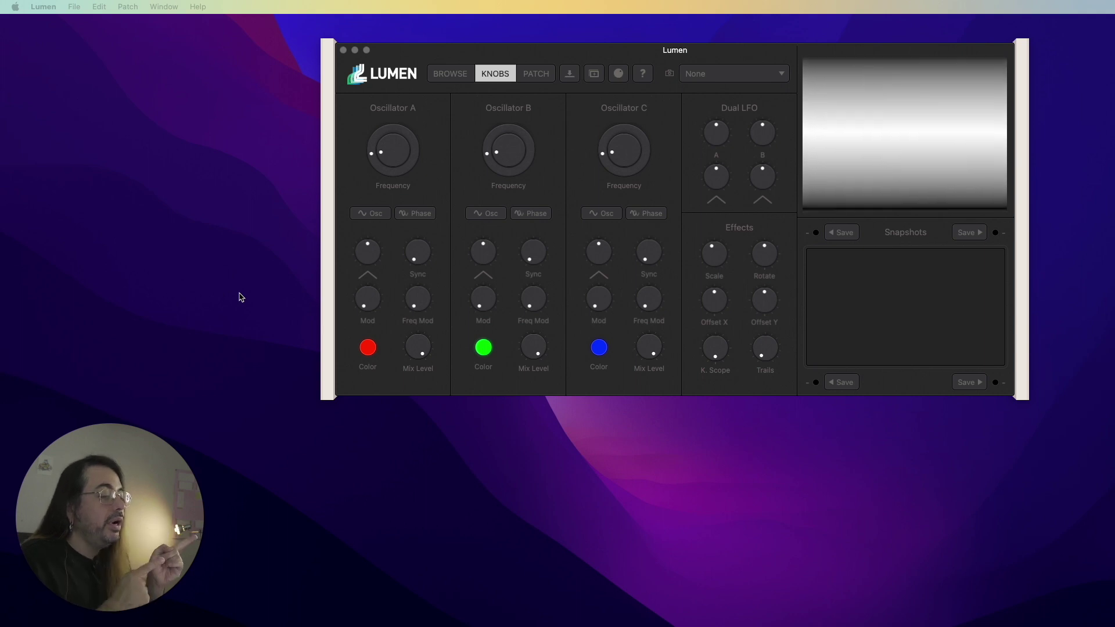
Set a different frequency on each of Oscillators A, B and C to produce multicolored horizontal bands
{"action": "left_click", "coordinate": [419, 281]}
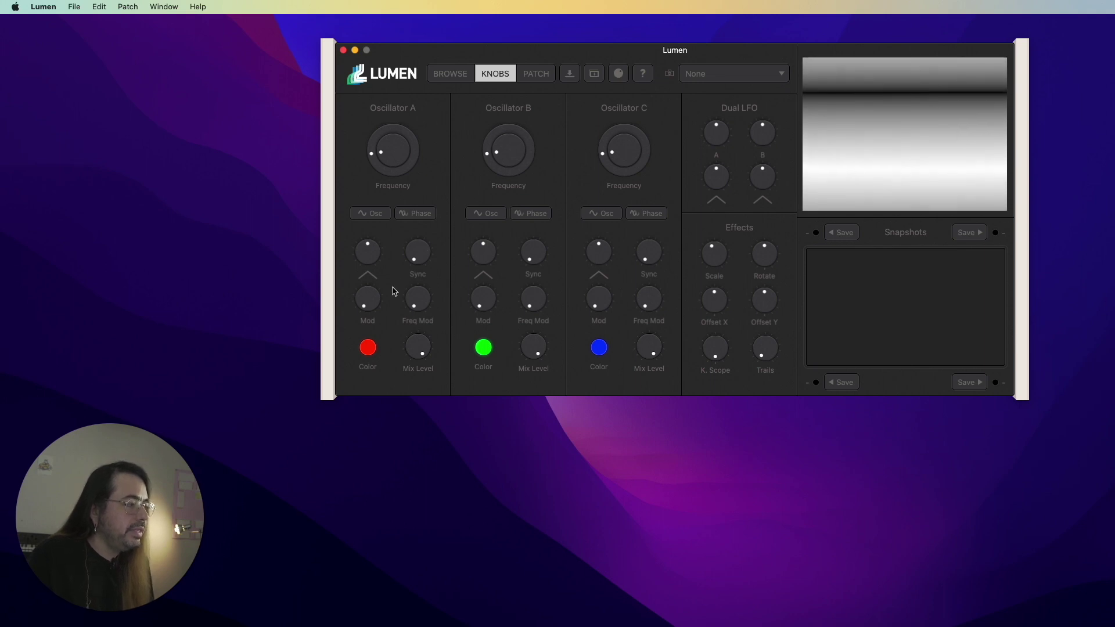
{"action": "left_click", "coordinate": [388, 152]}
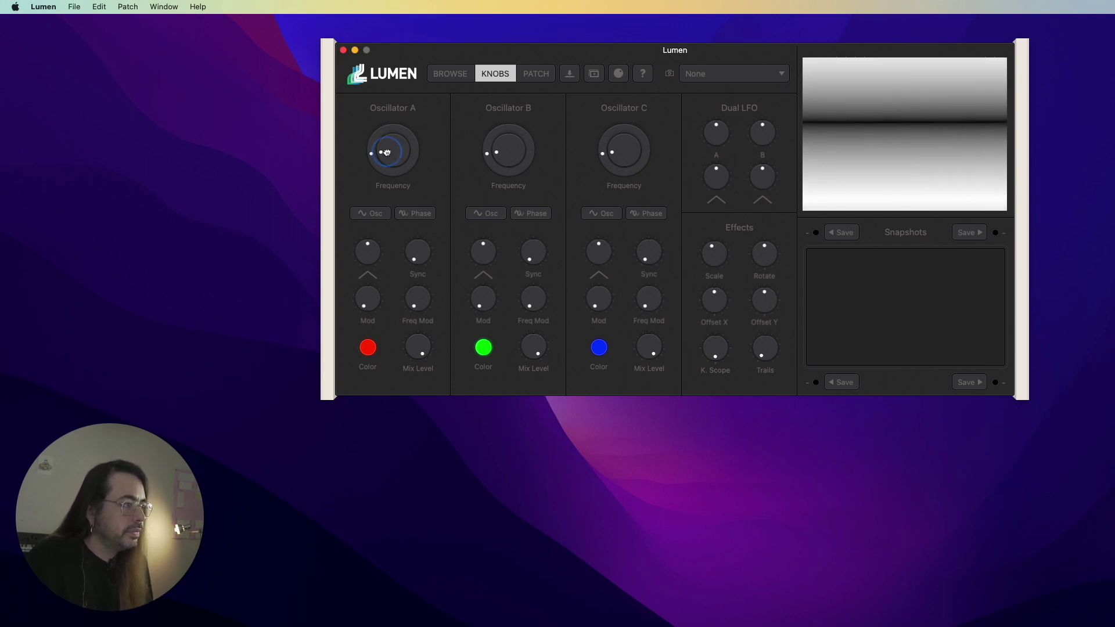
{"action": "left_click_drag", "start_coordinate": [387, 152], "coordinate": [381, 236]}
{"action": "left_click_drag", "start_coordinate": [502, 152], "coordinate": [557, 120]}
{"action": "mouse_move", "coordinate": [623, 156]}
{"action": "left_mouse_down"}
{"action": "mouse_move", "coordinate": [632, 112]}
{"action": "mouse_move", "coordinate": [669, 72]}
{"action": "mouse_move", "coordinate": [629, 147]}
{"action": "left_mouse_up"}
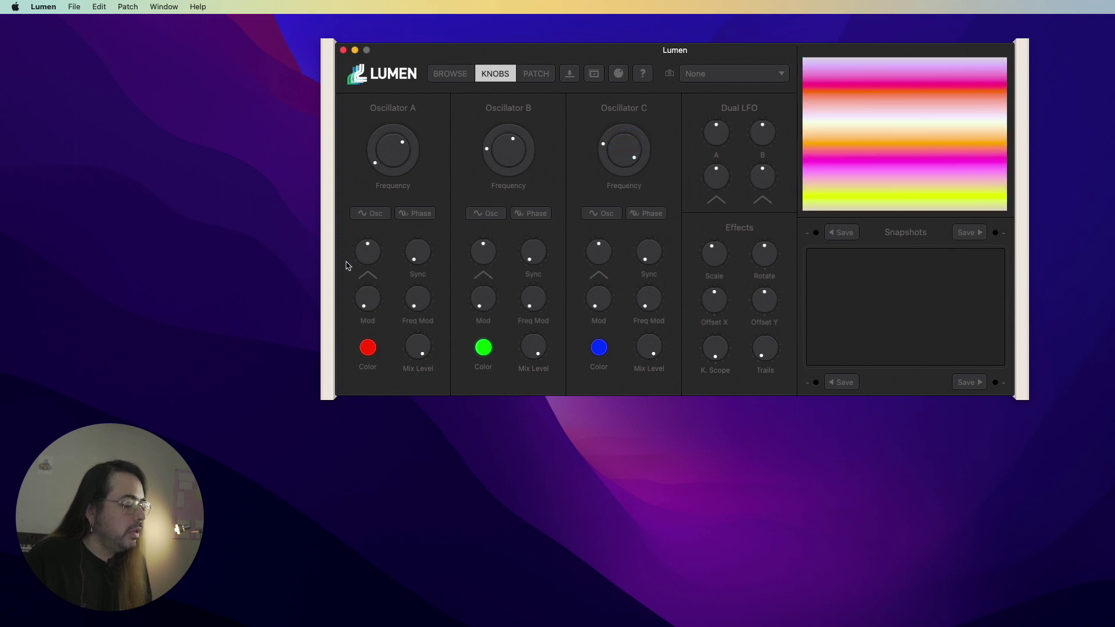
Set the waveforms of Oscillators A, B and C to the rounded sine shape
{"action": "left_click_drag", "start_coordinate": [367, 252], "coordinate": [376, 187]}
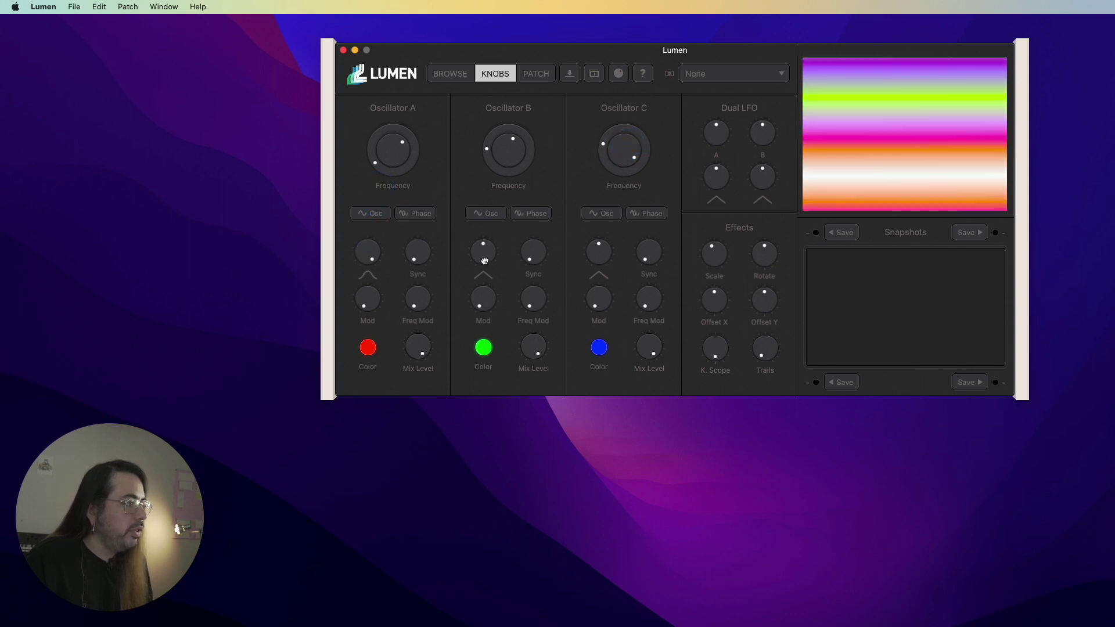
{"action": "left_click_drag", "start_coordinate": [485, 262], "coordinate": [490, 193]}
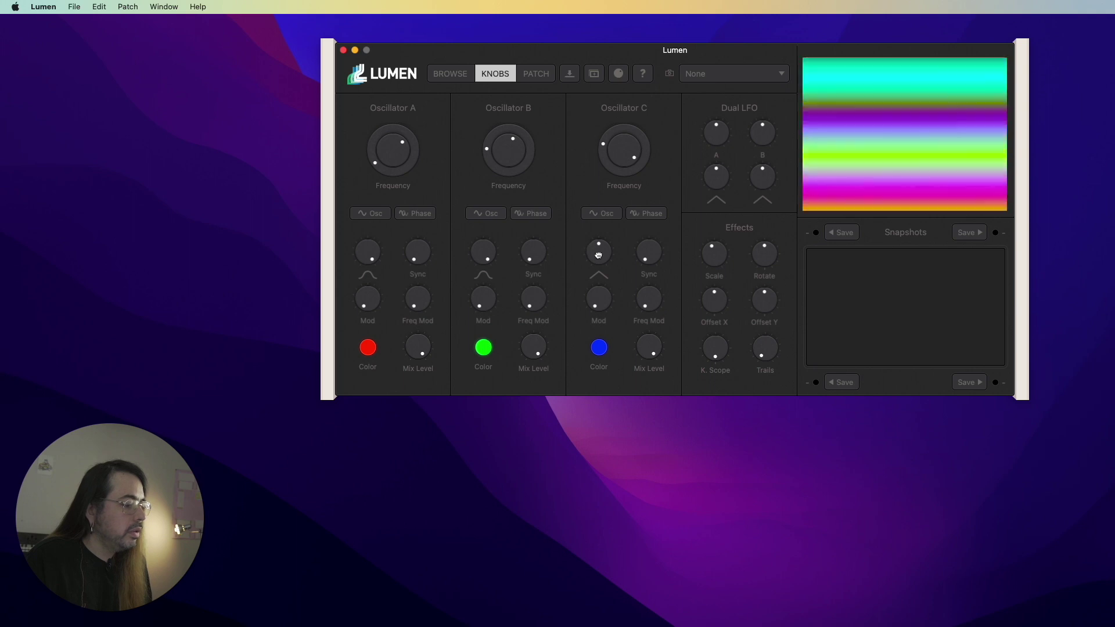
{"action": "left_click_drag", "start_coordinate": [598, 256], "coordinate": [606, 166]}
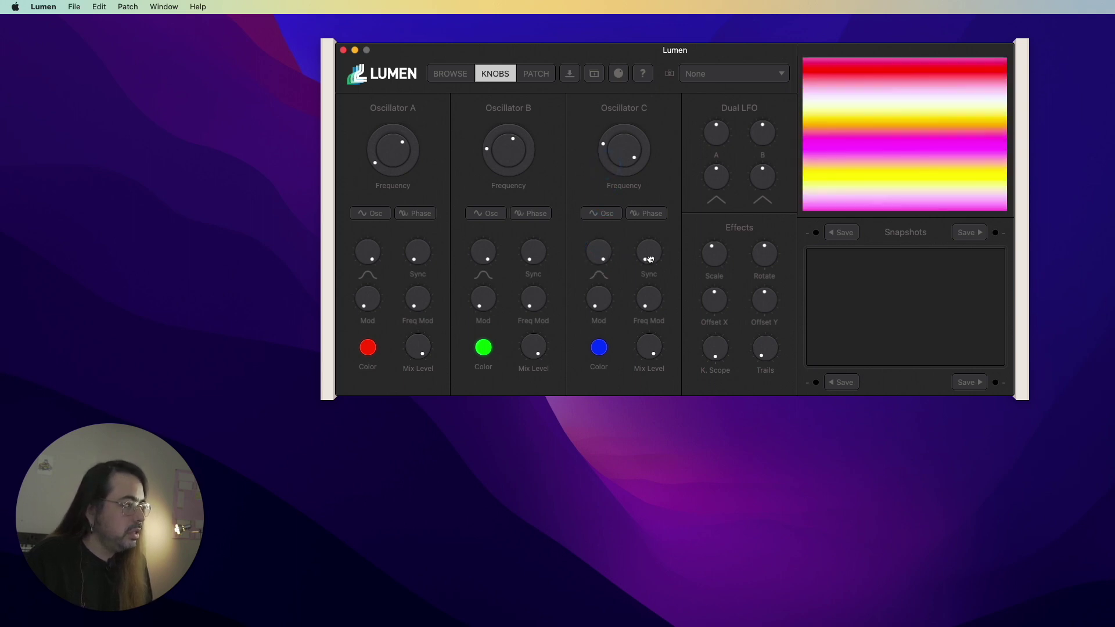
Raise Oscillator C's sync to full, Oscillator B's to near full and Oscillator A's to just below the middle
{"action": "left_click_drag", "start_coordinate": [648, 254], "coordinate": [672, 169]}
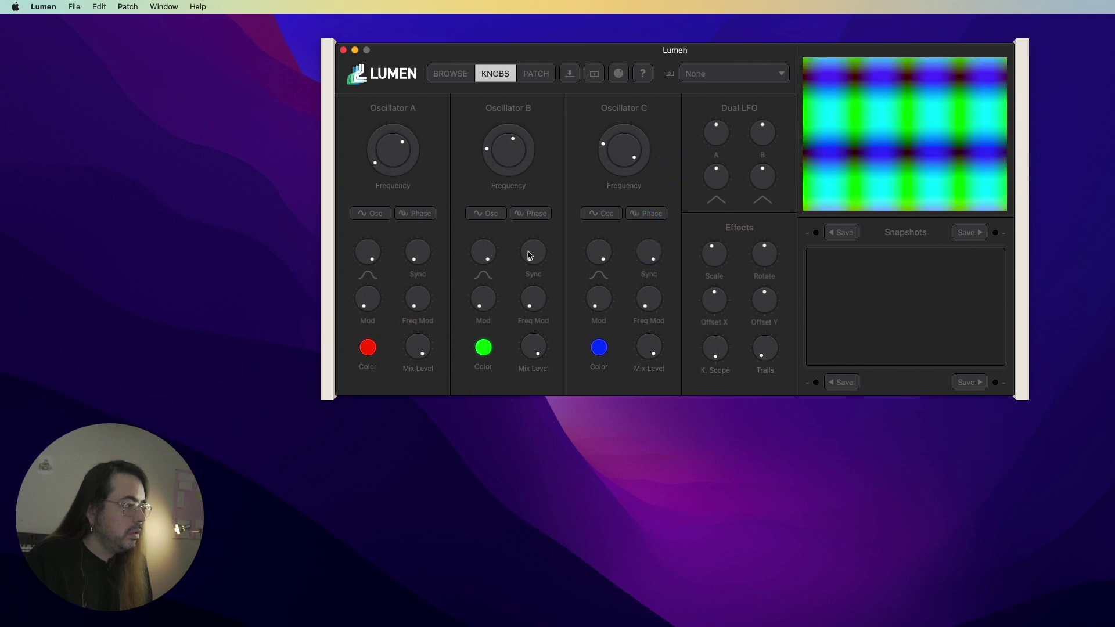
{"action": "left_click_drag", "start_coordinate": [530, 256], "coordinate": [537, 188]}
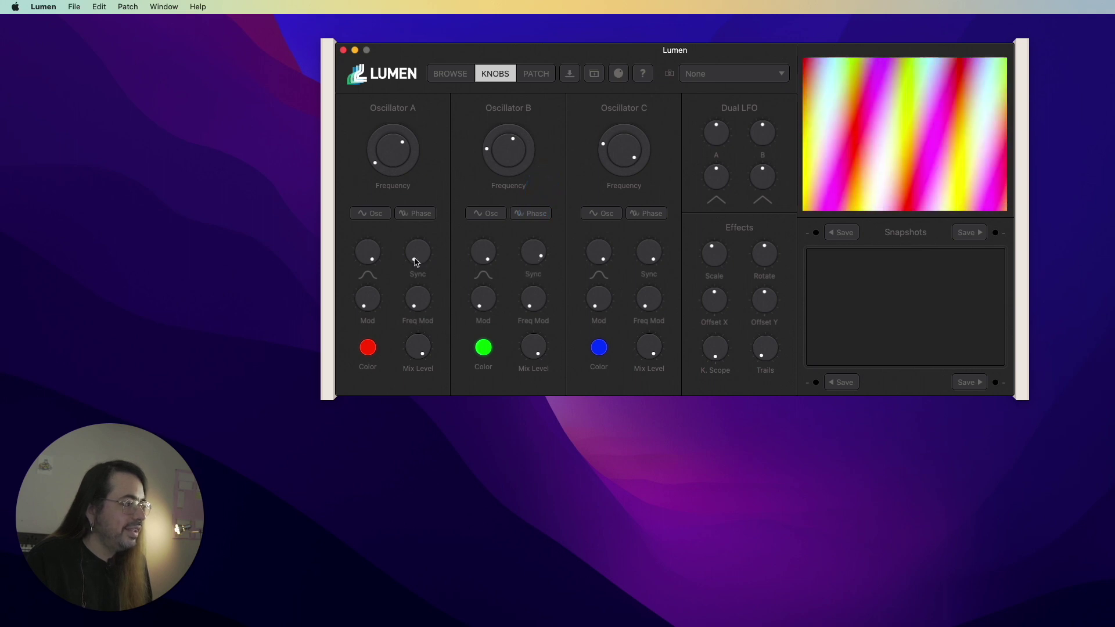
{"action": "left_click_drag", "start_coordinate": [416, 262], "coordinate": [418, 227]}
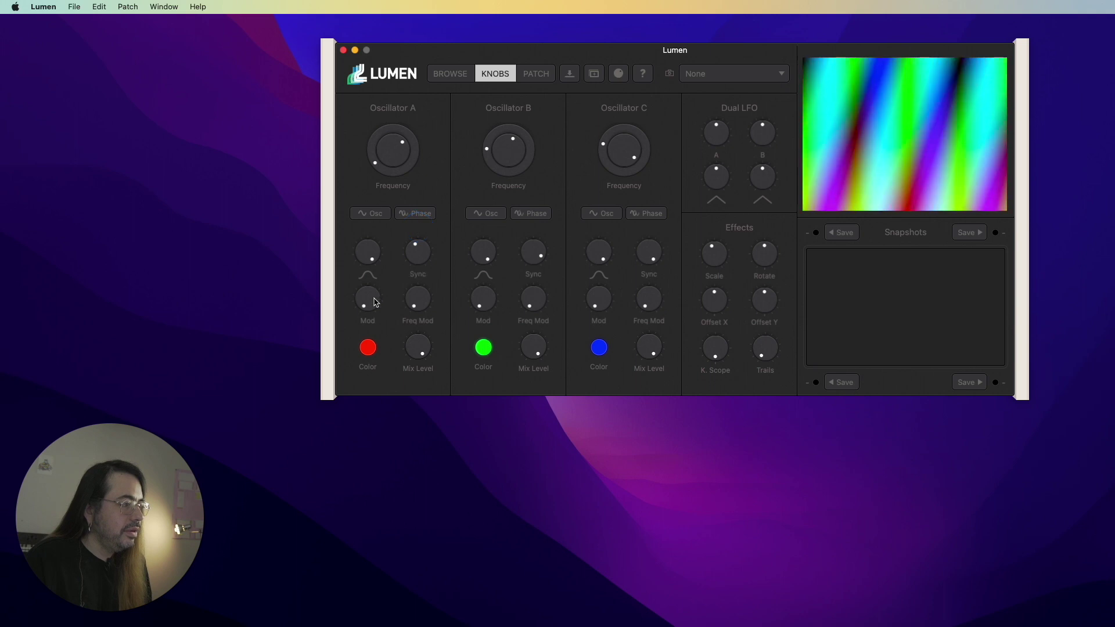
Raise the Mod of Oscillators B and C well past halfway and fine-tune Oscillator A's sync around its middle position
{"action": "left_click_drag", "start_coordinate": [486, 304], "coordinate": [500, 252]}
{"action": "left_click_drag", "start_coordinate": [603, 297], "coordinate": [616, 244]}
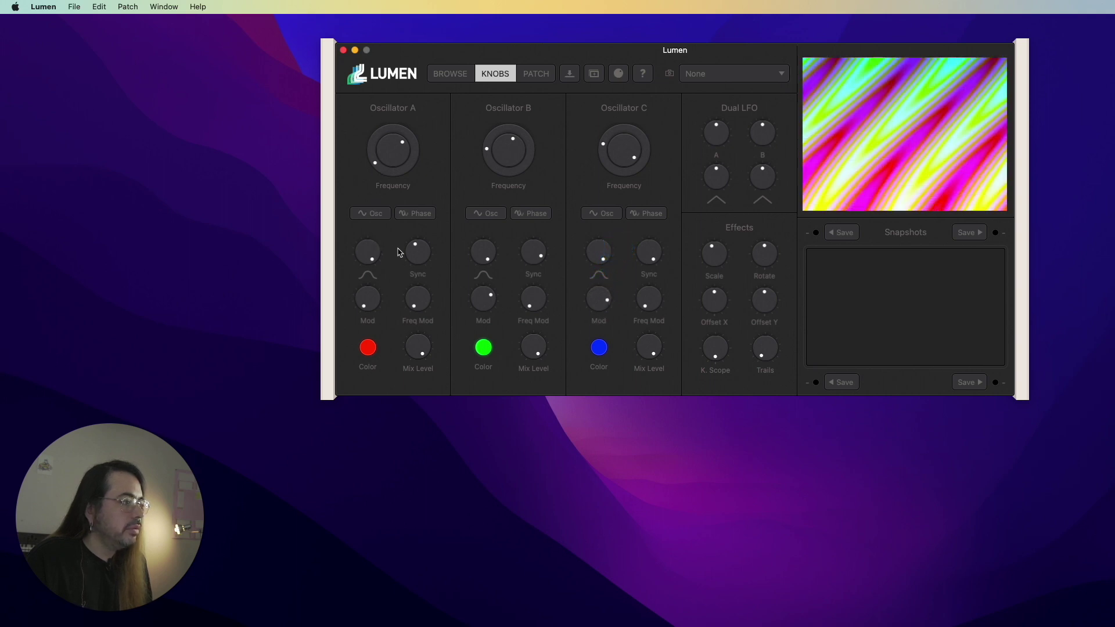
{"action": "mouse_move", "coordinate": [421, 252]}
{"action": "left_mouse_down"}
{"action": "mouse_move", "coordinate": [418, 239]}
{"action": "mouse_move", "coordinate": [414, 250]}
{"action": "left_mouse_up"}
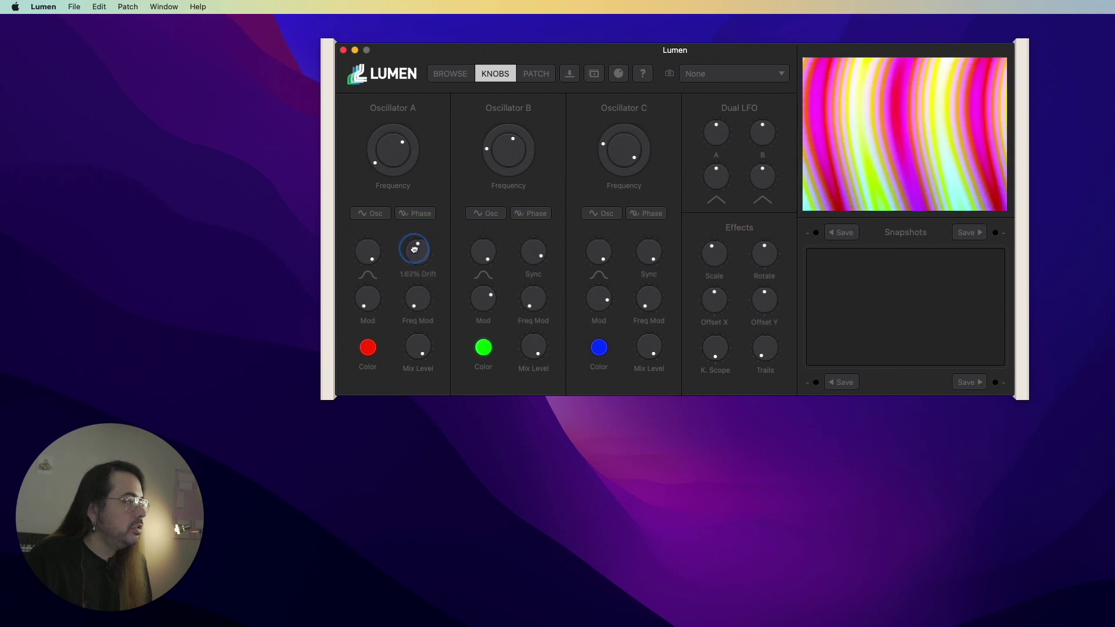
{"action": "left_click_drag", "start_coordinate": [414, 249], "coordinate": [415, 250]}
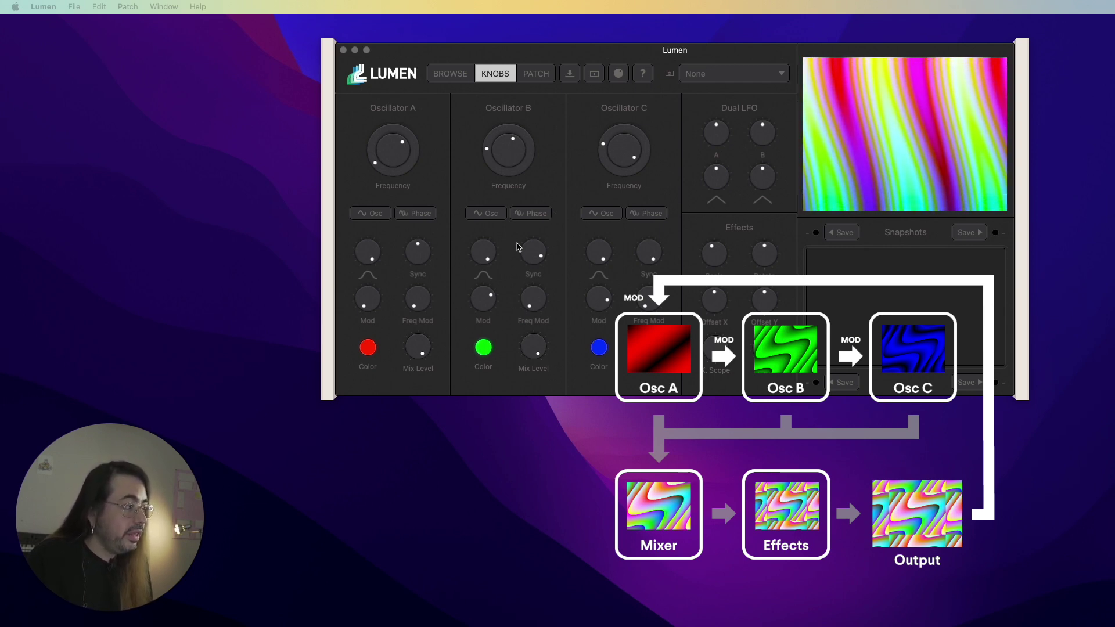
Adjust Oscillator B's Mod and raise Oscillator A's Mod from zero to full to feed the output back into it
{"action": "left_click", "coordinate": [486, 301]}
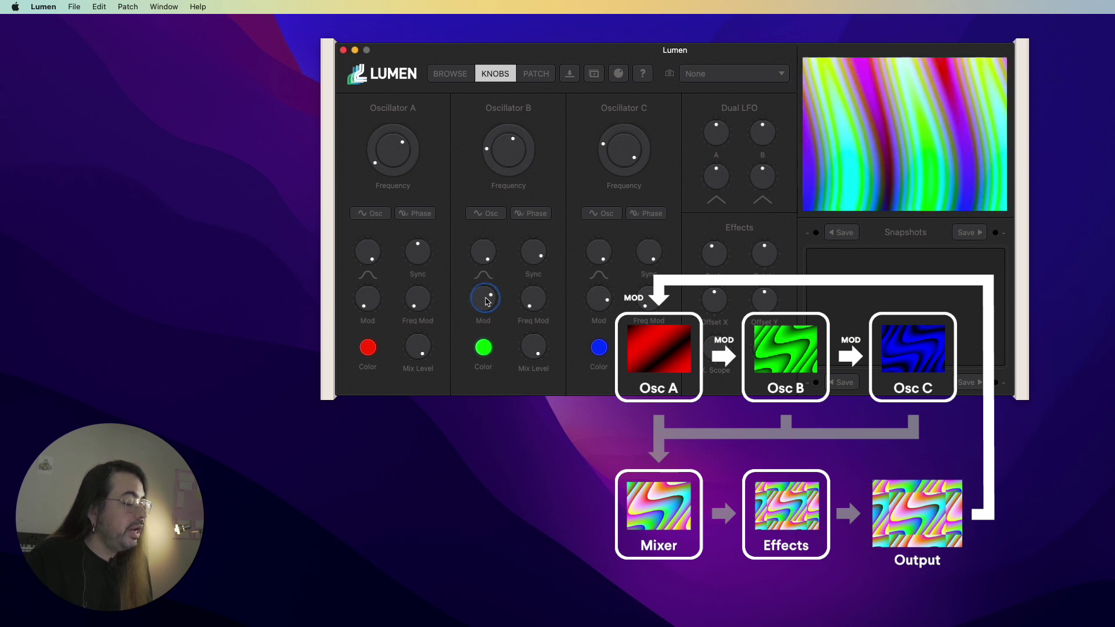
{"action": "mouse_move", "coordinate": [487, 302]}
{"action": "left_mouse_down"}
{"action": "mouse_move", "coordinate": [492, 277]}
{"action": "mouse_move", "coordinate": [472, 329]}
{"action": "mouse_move", "coordinate": [475, 307]}
{"action": "left_mouse_up"}
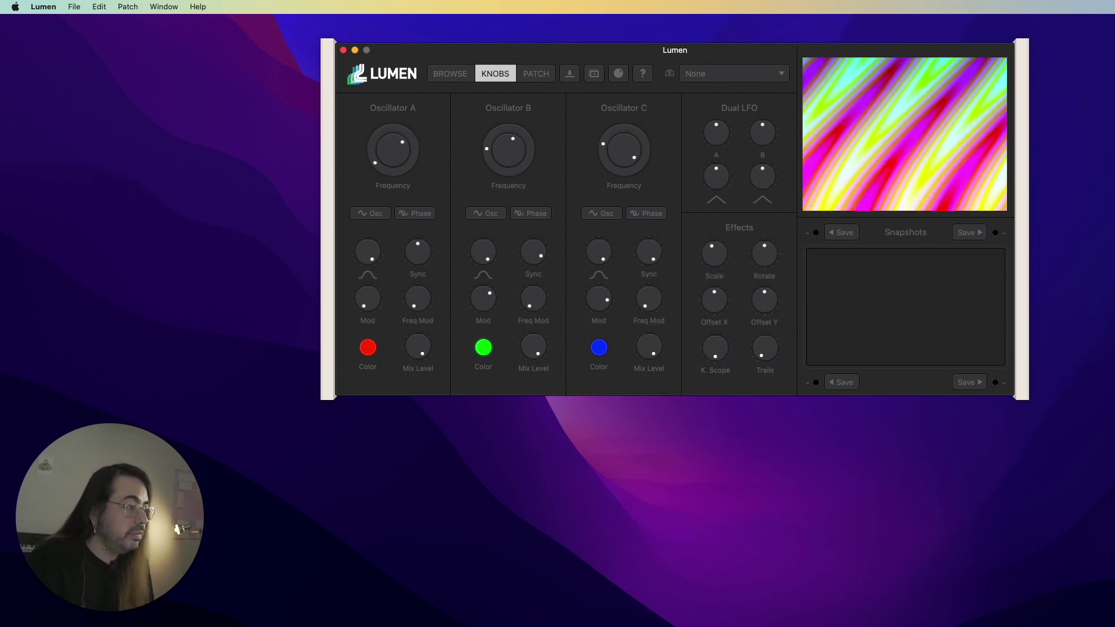
{"action": "left_click", "coordinate": [365, 308]}
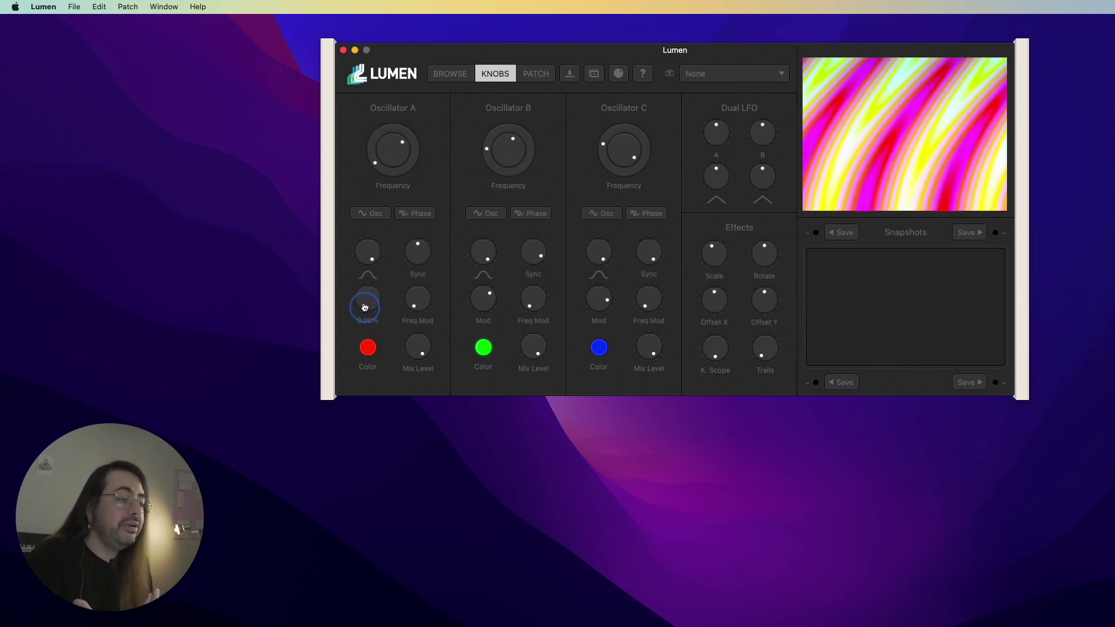
{"action": "left_click_drag", "start_coordinate": [365, 307], "coordinate": [371, 261]}
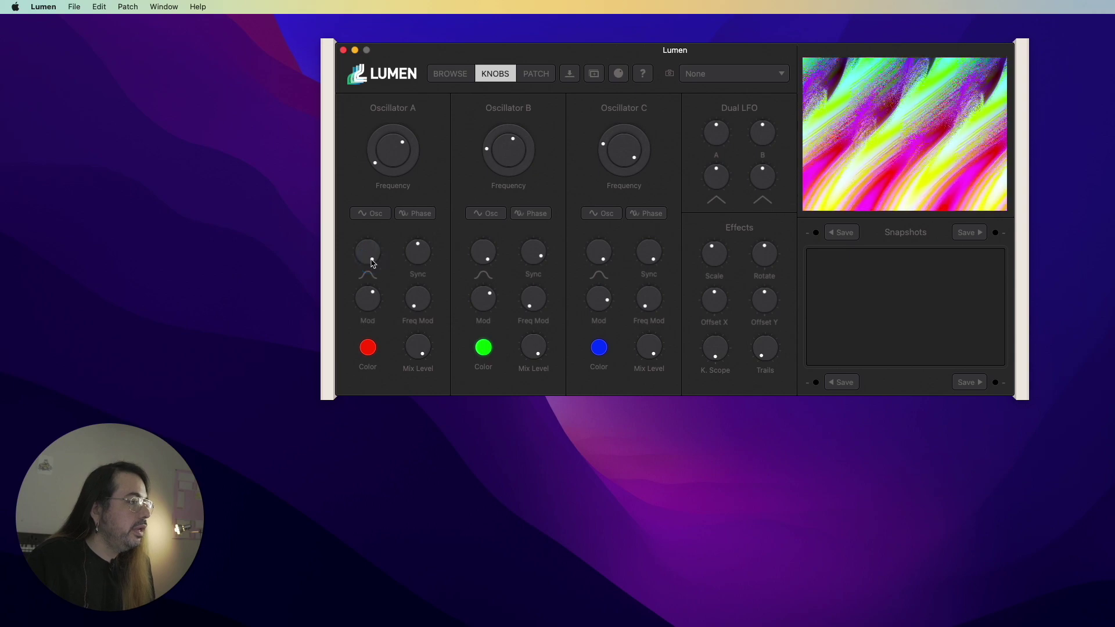
{"action": "left_click_drag", "start_coordinate": [369, 299], "coordinate": [392, 249]}
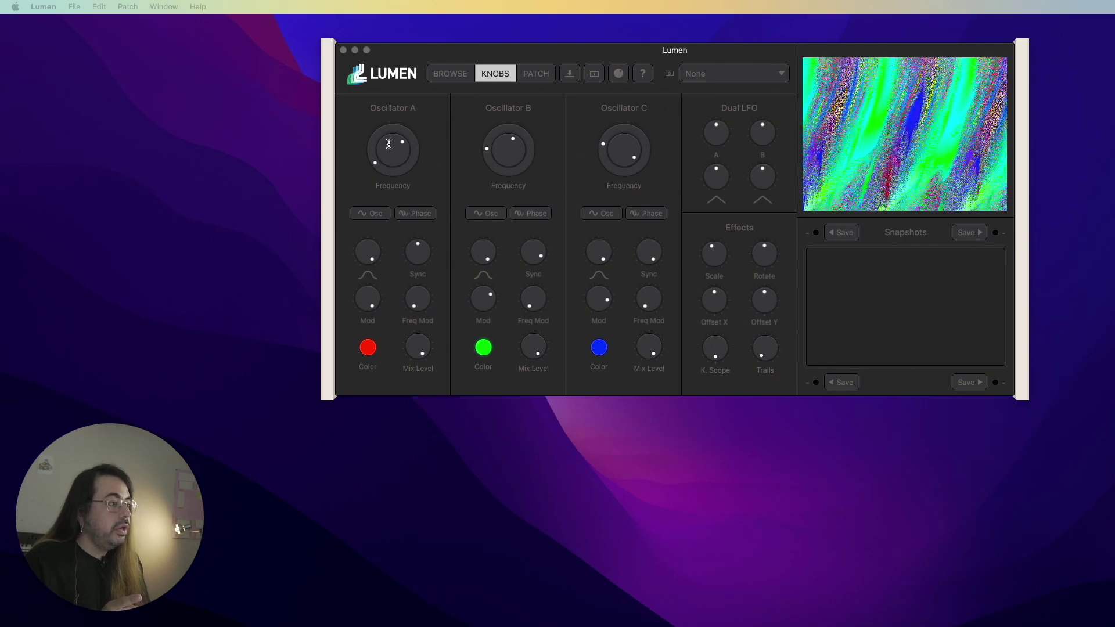
Cycle Oscillator A's modulation type through its alternatives, including Hue, and return it to Phase
{"action": "left_click", "coordinate": [413, 216]}
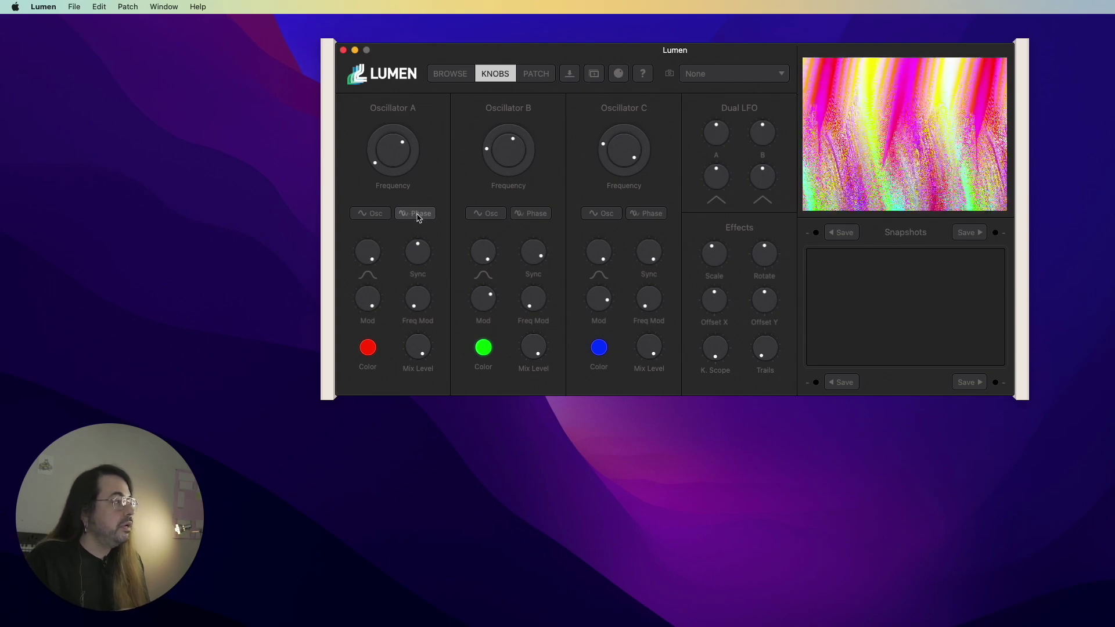
{"action": "left_click", "coordinate": [419, 218]}
{"action": "left_click", "coordinate": [426, 218]}
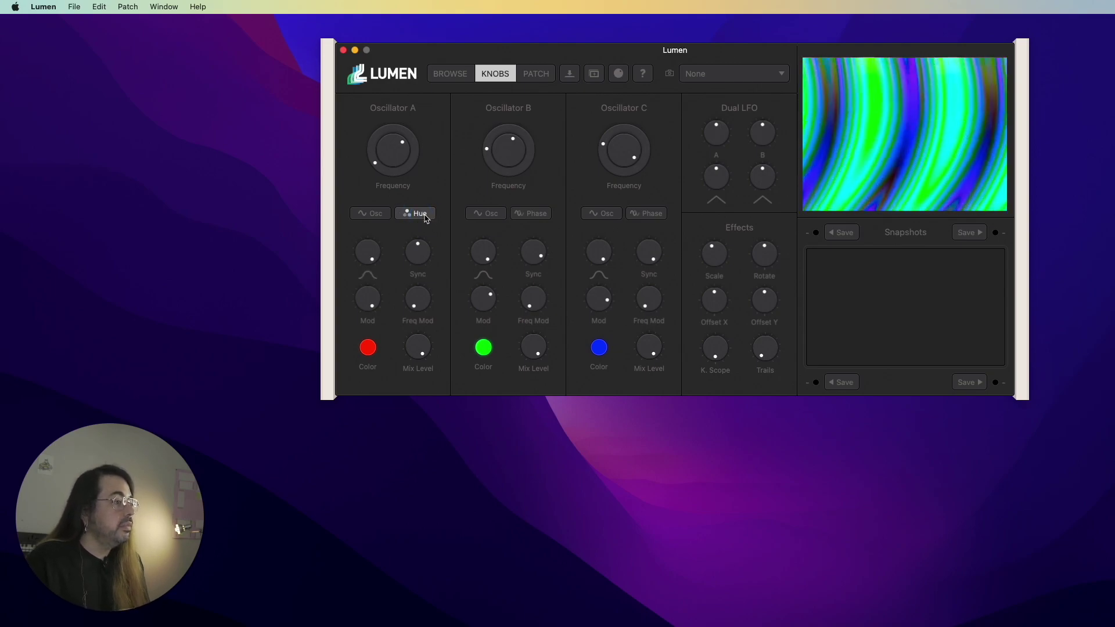
{"action": "left_click", "coordinate": [427, 219]}
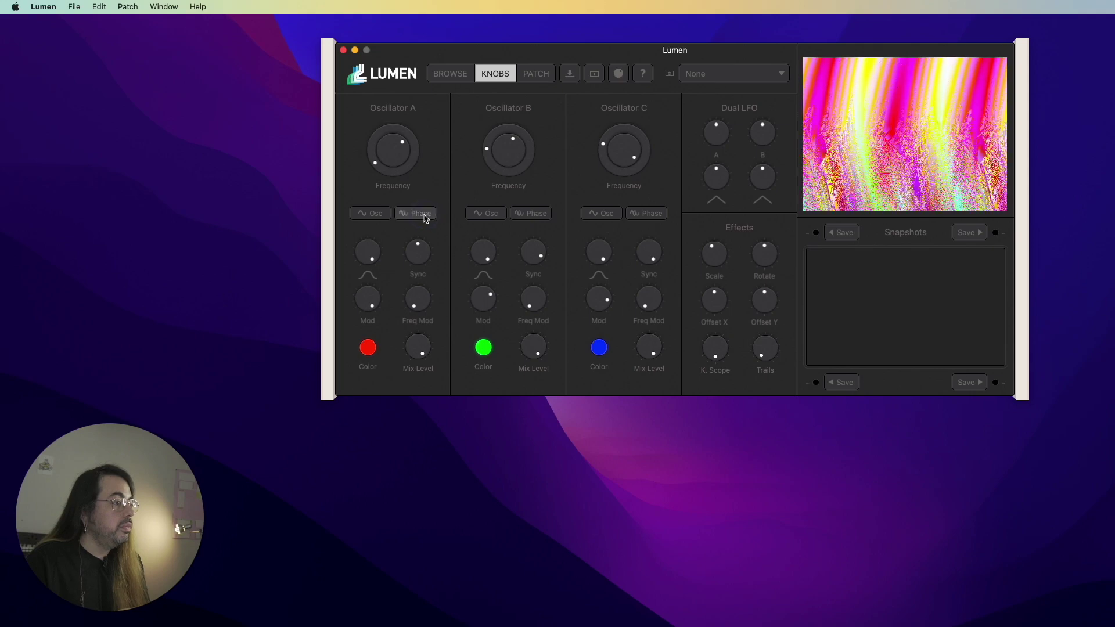
Cycle Oscillator C's modulation type twice through Key and Hue, returning it to Phase
{"action": "left_click", "coordinate": [649, 219]}
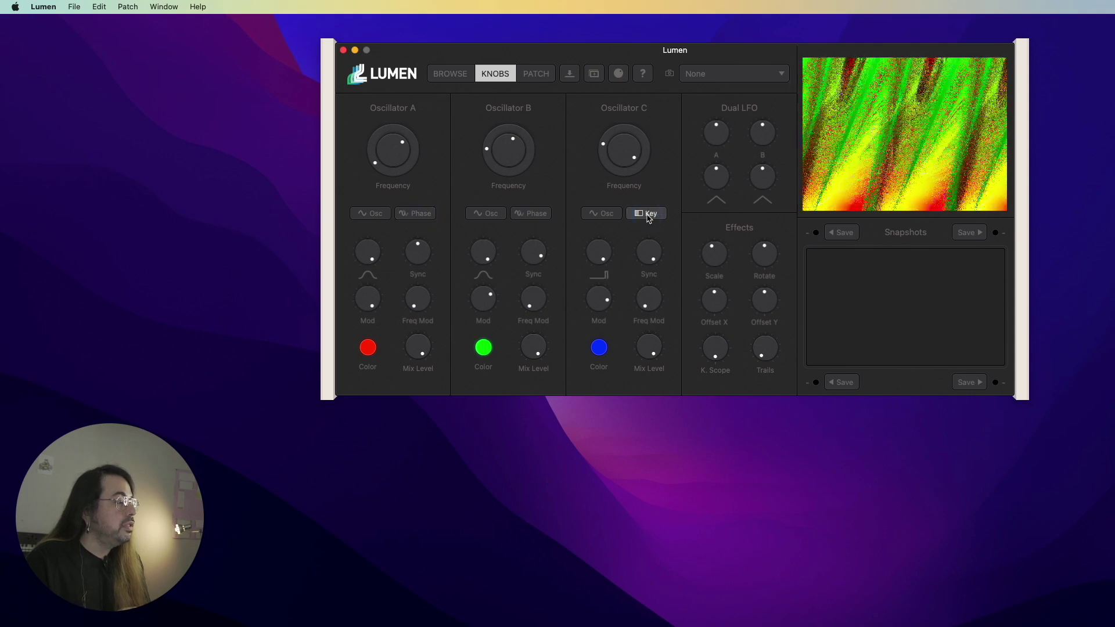
{"action": "left_click", "coordinate": [649, 218]}
{"action": "left_click", "coordinate": [649, 218]}
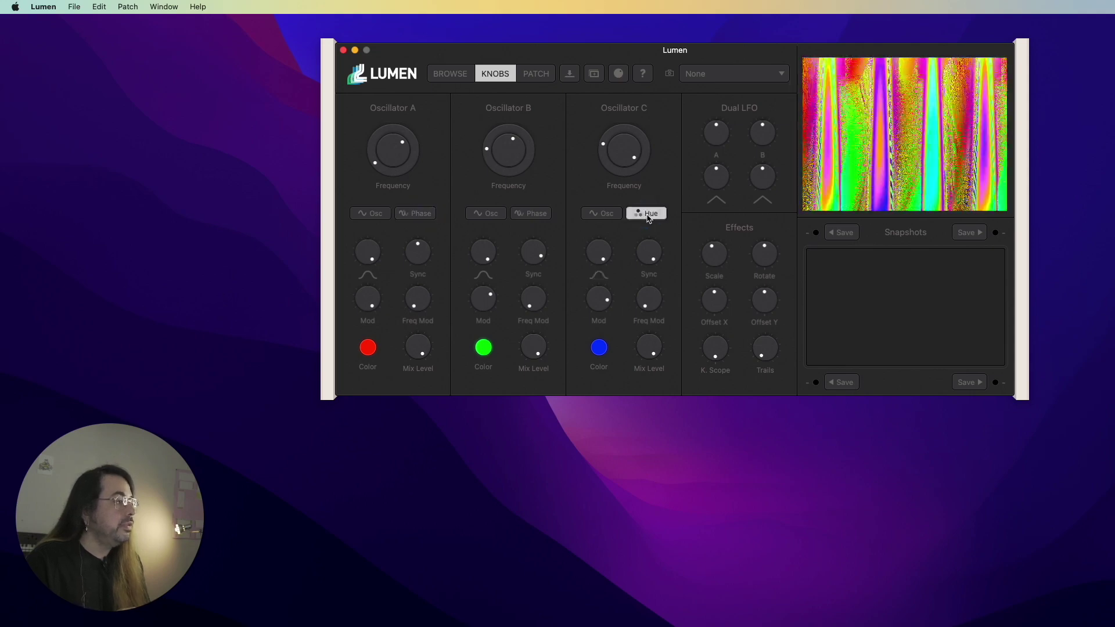
{"action": "left_click", "coordinate": [649, 220]}
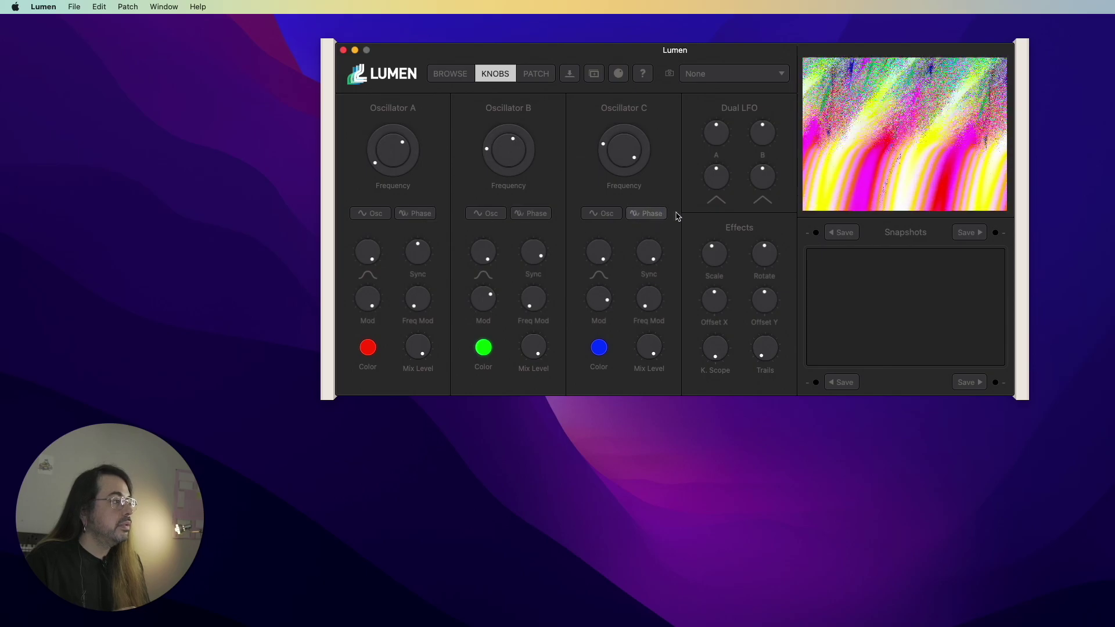
{"action": "left_click", "coordinate": [650, 216]}
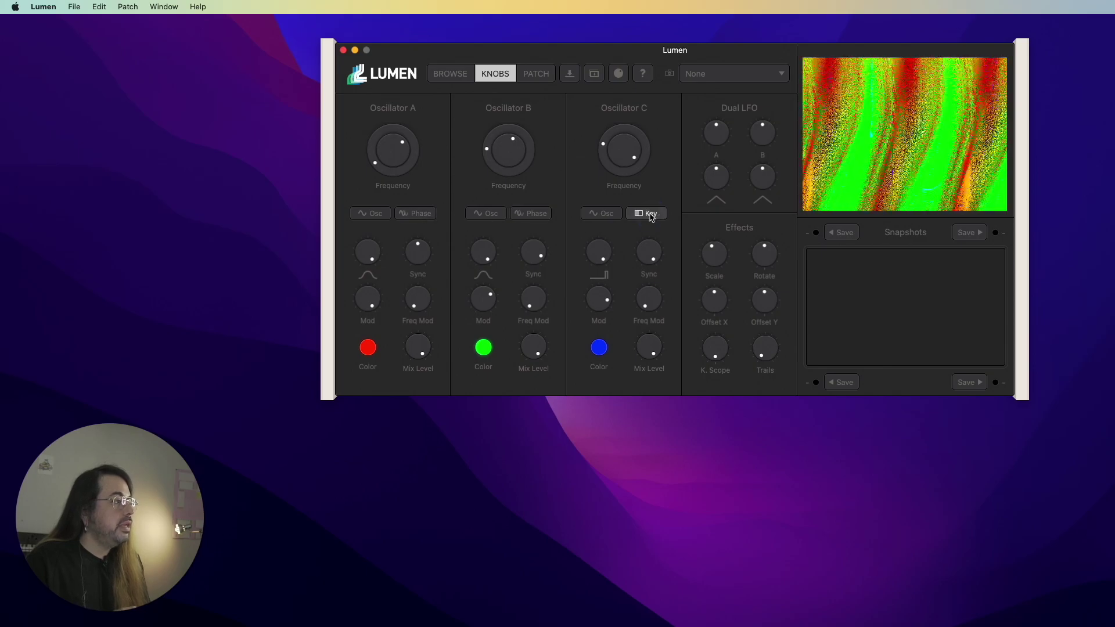
{"action": "left_click", "coordinate": [652, 217]}
{"action": "left_click", "coordinate": [651, 216]}
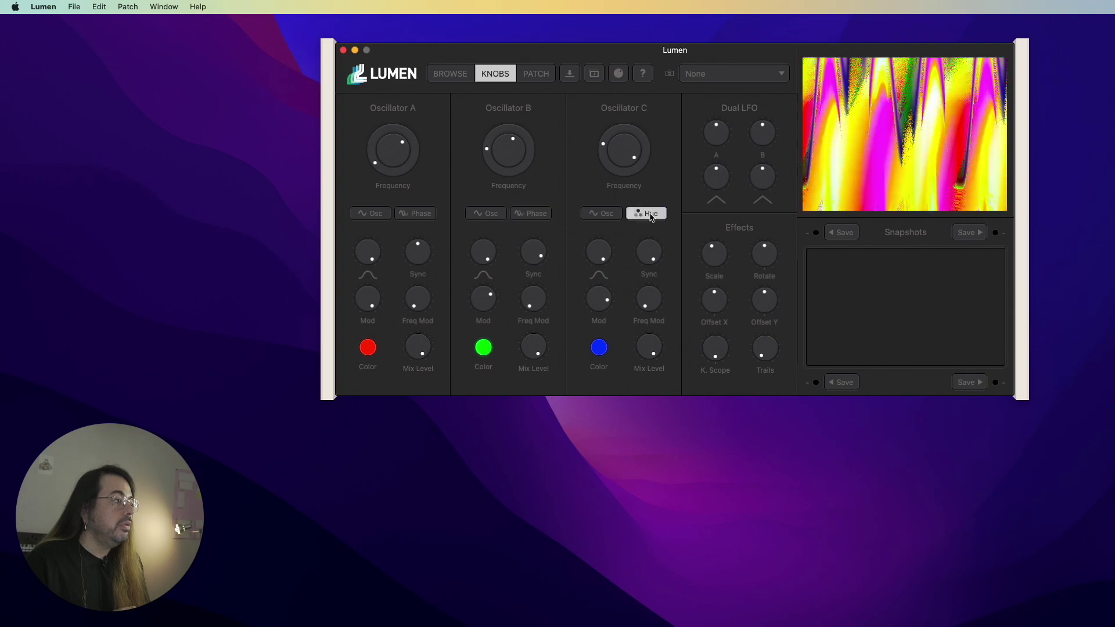
{"action": "left_click", "coordinate": [651, 216]}
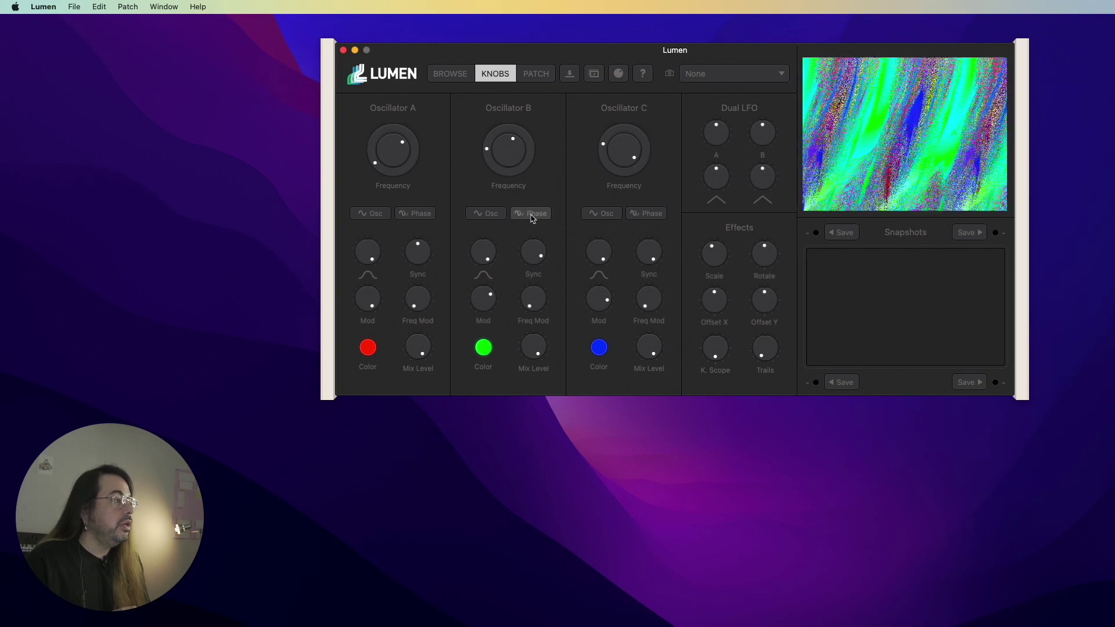
Try Oscillator B's Key and Hue modulation types and return it to Phase
{"action": "left_click", "coordinate": [532, 216]}
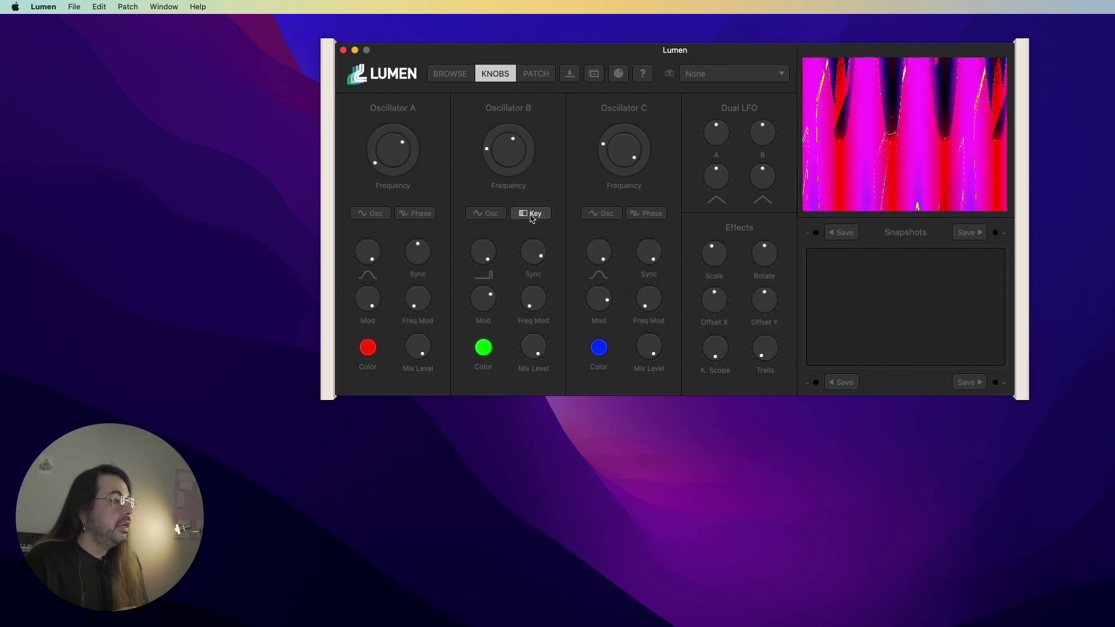
{"action": "left_click", "coordinate": [532, 216]}
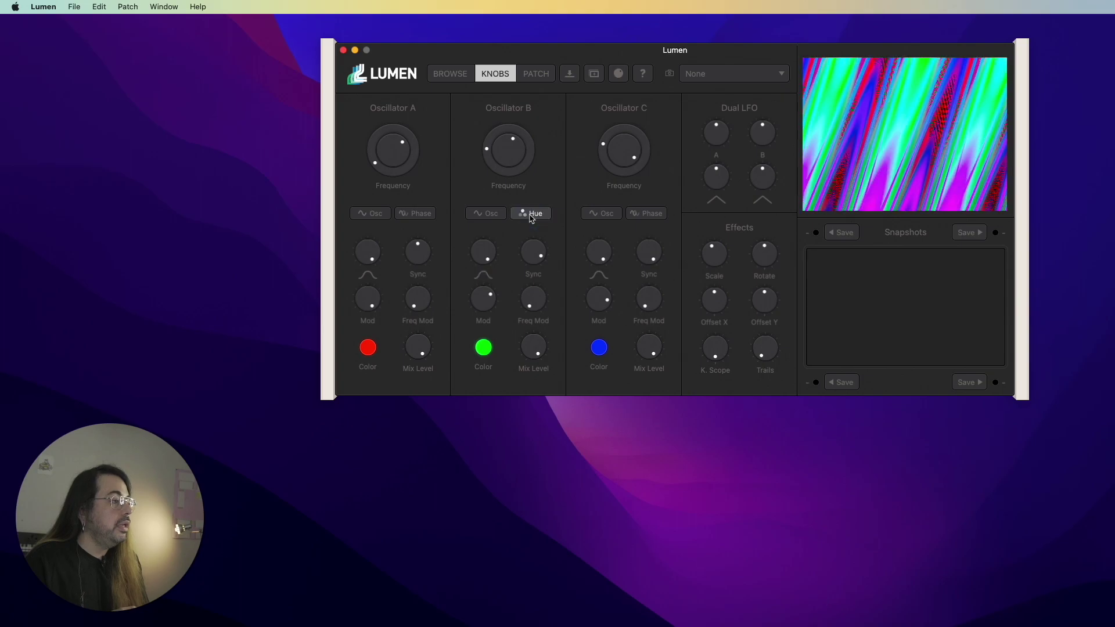
{"action": "left_click", "coordinate": [532, 215]}
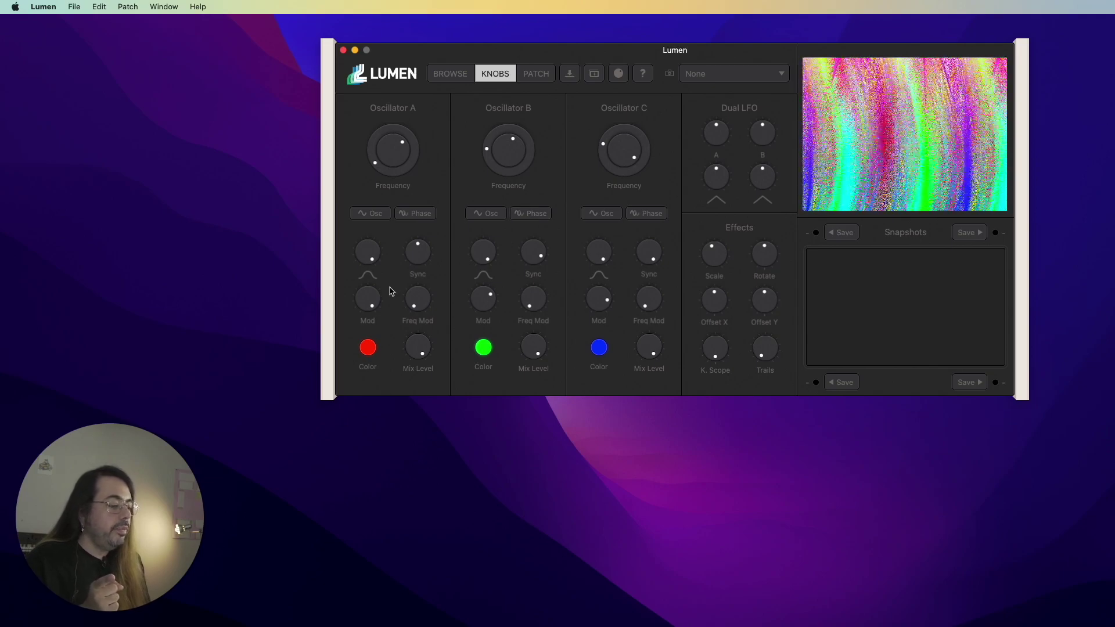
Lower Oscillator A's Mod to zero and fine-tune the Mod of Oscillators B and C past halfway
{"action": "left_click_drag", "start_coordinate": [370, 298], "coordinate": [368, 386]}
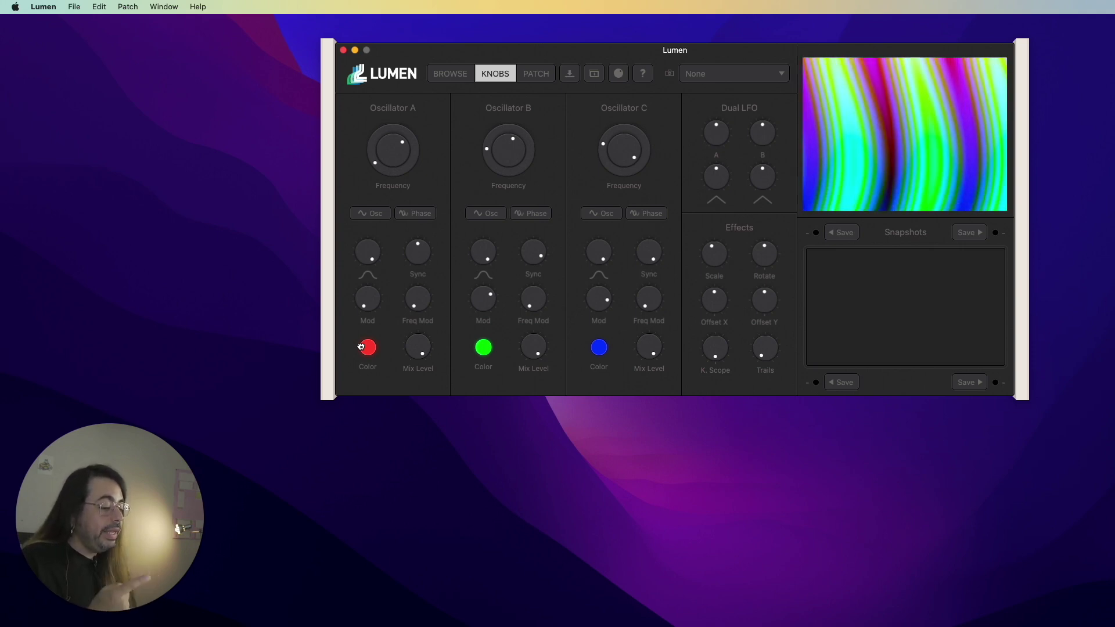
{"action": "left_click", "coordinate": [486, 302]}
{"action": "left_click_drag", "start_coordinate": [485, 302], "coordinate": [490, 286]}
{"action": "mouse_move", "coordinate": [590, 308]}
{"action": "left_mouse_down"}
{"action": "mouse_move", "coordinate": [599, 288]}
{"action": "mouse_move", "coordinate": [598, 304]}
{"action": "left_mouse_up"}
{"action": "left_click_drag", "start_coordinate": [491, 299], "coordinate": [480, 321]}
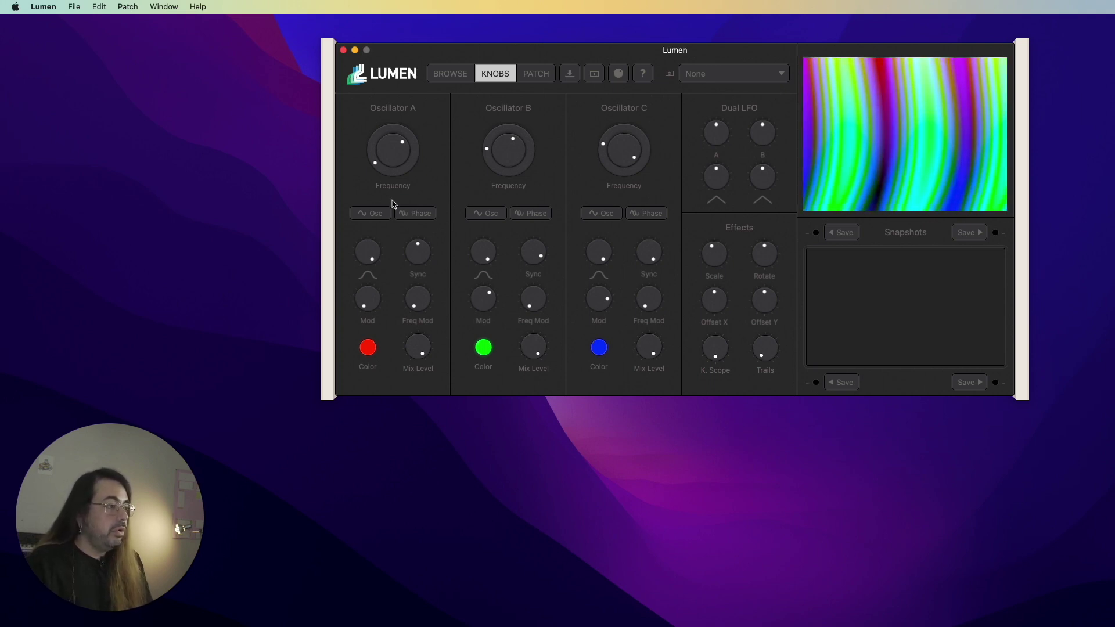
Lower the waveform settings of Oscillators B, C and A to the triangle shape
{"action": "left_click_drag", "start_coordinate": [483, 254], "coordinate": [472, 295]}
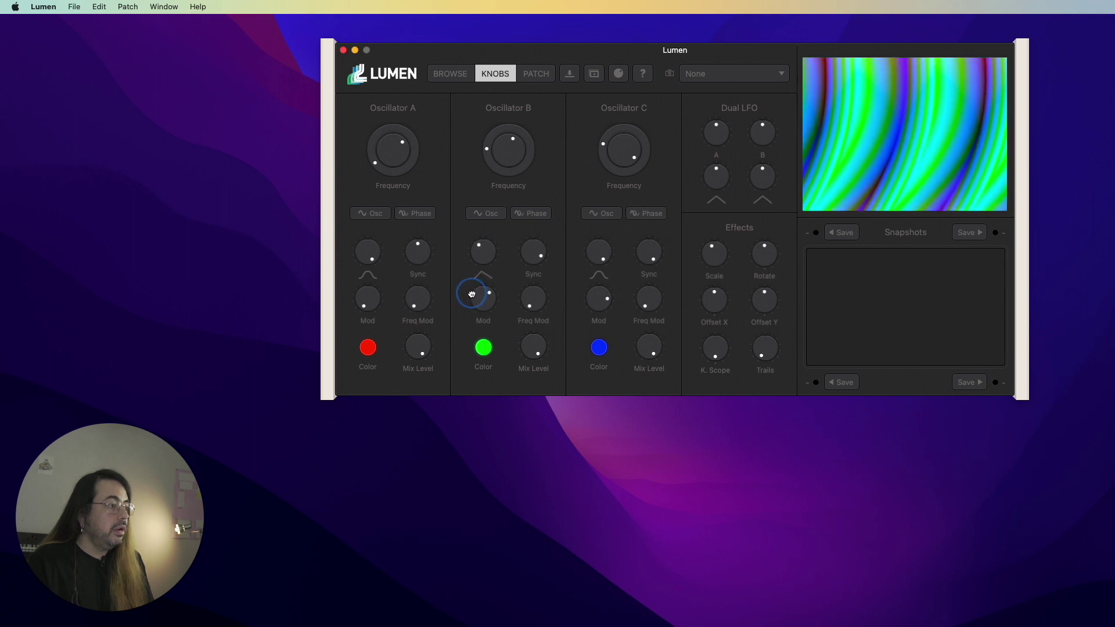
{"action": "left_click_drag", "start_coordinate": [598, 251], "coordinate": [595, 288]}
{"action": "left_click_drag", "start_coordinate": [366, 257], "coordinate": [356, 301]}
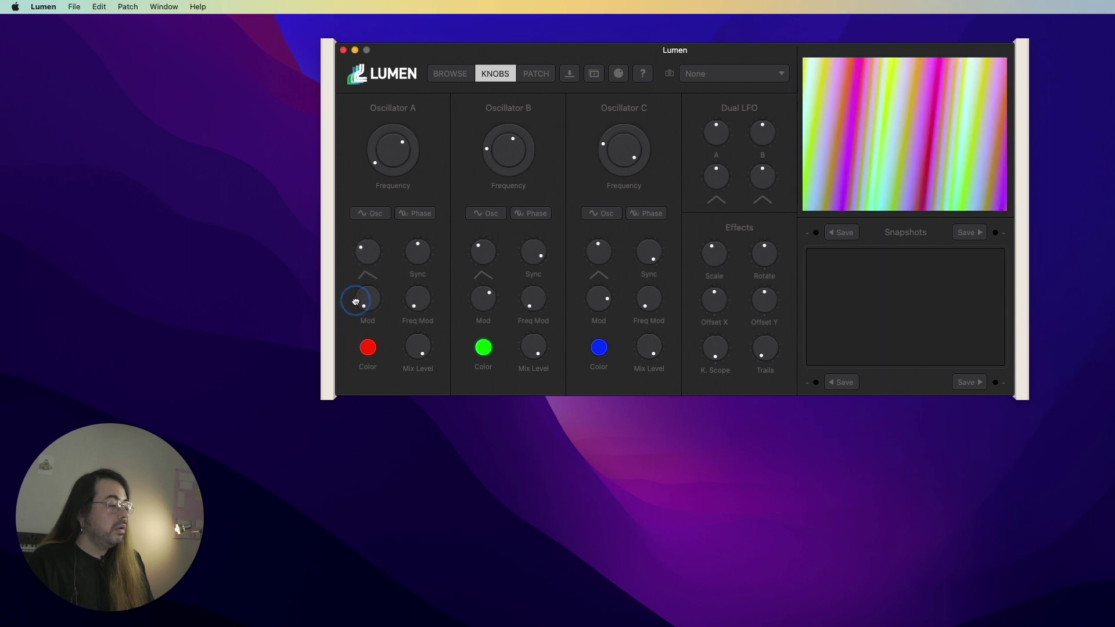
Raise Oscillator A's frequency to about 18.4 Hz, lower Oscillator B's frequency and raise Oscillator C's slightly
{"action": "left_click", "coordinate": [394, 148]}
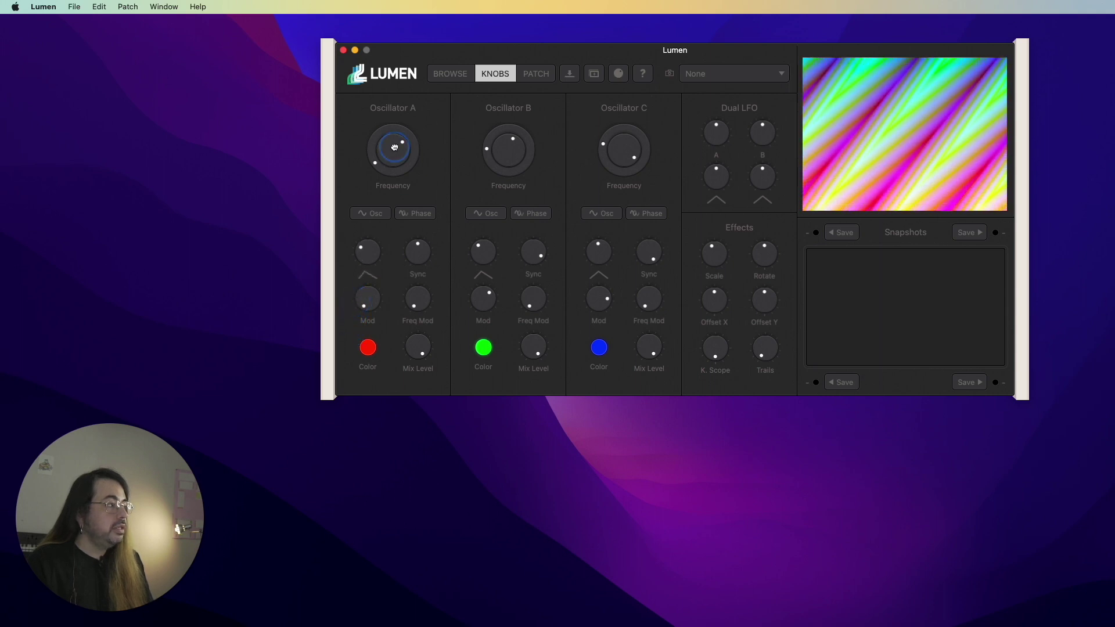
{"action": "mouse_move", "coordinate": [394, 148]}
{"action": "left_mouse_down"}
{"action": "mouse_move", "coordinate": [397, 121]}
{"action": "mouse_move", "coordinate": [394, 141]}
{"action": "left_mouse_up"}
{"action": "left_click_drag", "start_coordinate": [512, 155], "coordinate": [503, 184]}
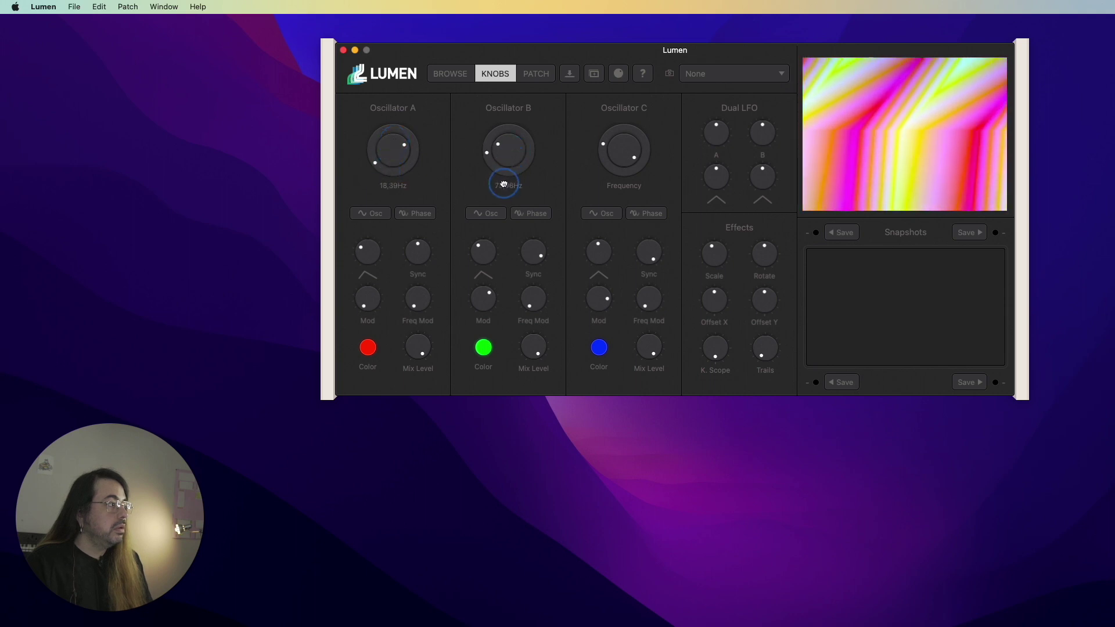
{"action": "left_click_drag", "start_coordinate": [627, 160], "coordinate": [630, 125]}
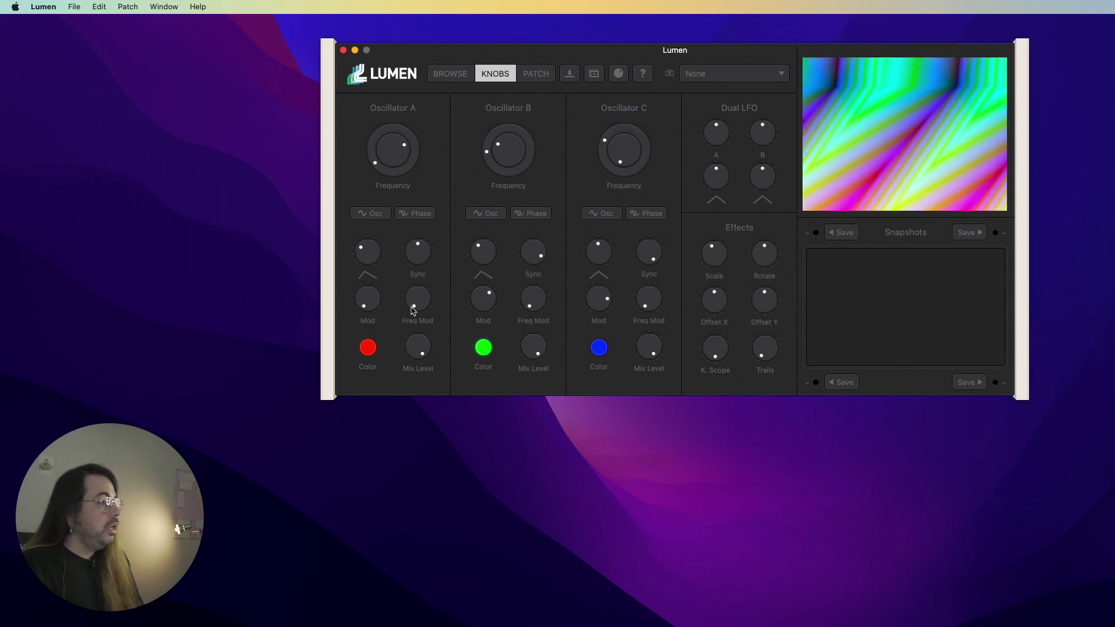
Set Oscillator A's sync just past the middle, Oscillator B's to 23.7% vertical and Oscillator C's below the middle
{"action": "left_click_drag", "start_coordinate": [415, 251], "coordinate": [414, 244]}
{"action": "mouse_move", "coordinate": [531, 252]}
{"action": "left_mouse_down"}
{"action": "mouse_move", "coordinate": [521, 286]}
{"action": "mouse_move", "coordinate": [524, 265]}
{"action": "left_mouse_up"}
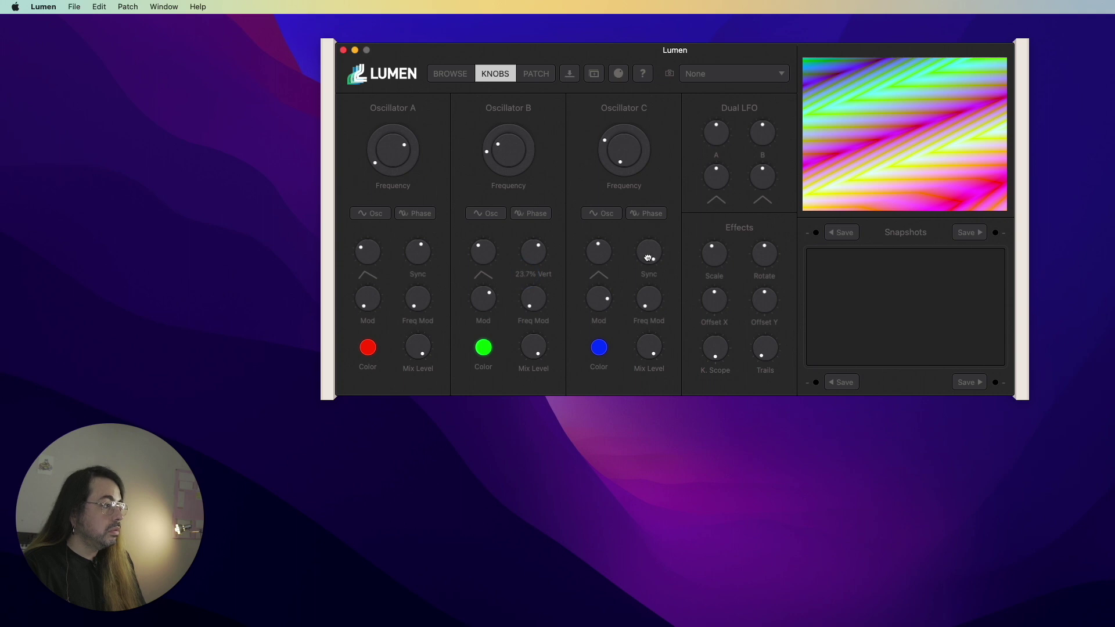
{"action": "left_click_drag", "start_coordinate": [649, 257], "coordinate": [637, 309]}
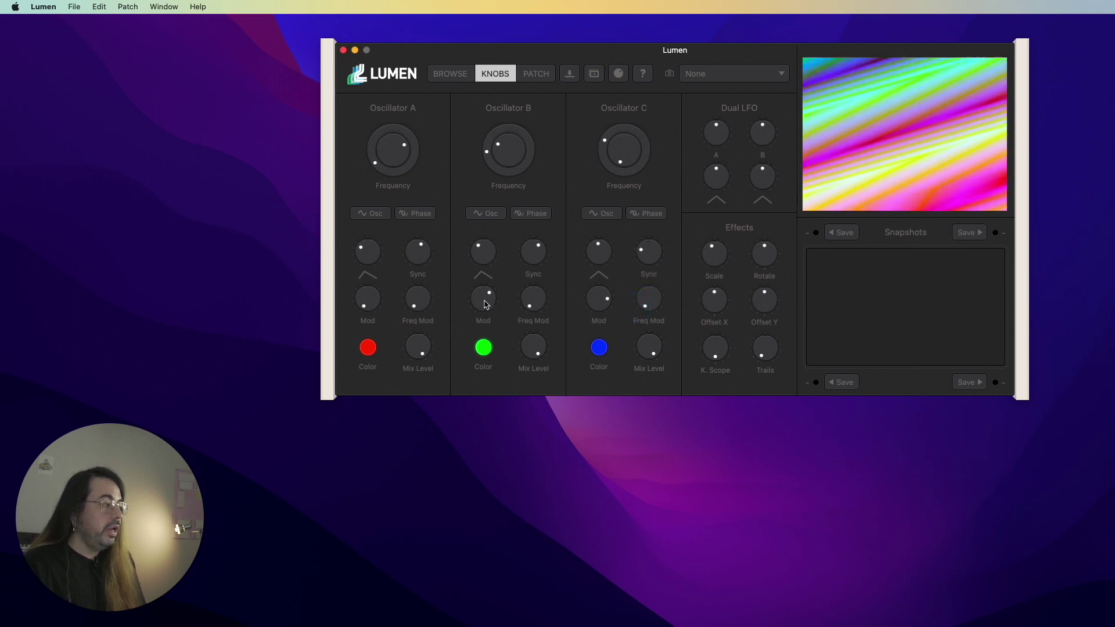
Raise Oscillator A's Mod to just below the middle and settle the Mod of Oscillators B and C past halfway
{"action": "left_click_drag", "start_coordinate": [484, 299], "coordinate": [488, 279]}
{"action": "mouse_move", "coordinate": [589, 305]}
{"action": "left_mouse_down"}
{"action": "mouse_move", "coordinate": [597, 328]}
{"action": "mouse_move", "coordinate": [600, 298]}
{"action": "mouse_move", "coordinate": [593, 316]}
{"action": "left_mouse_up"}
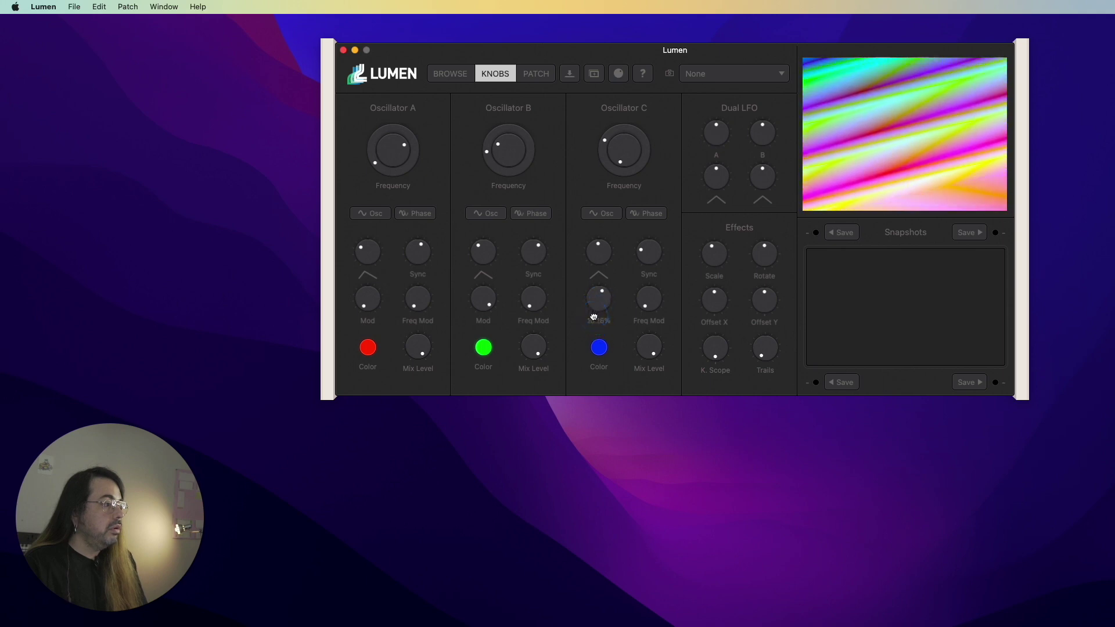
{"action": "left_click_drag", "start_coordinate": [368, 298], "coordinate": [367, 274]}
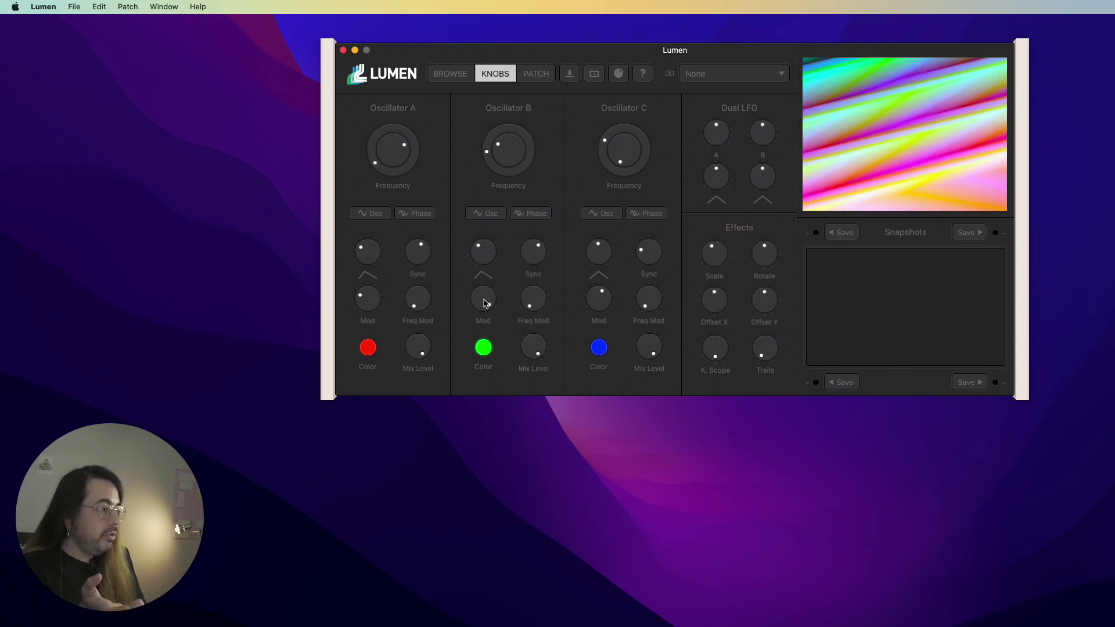
{"action": "left_click_drag", "start_coordinate": [486, 302], "coordinate": [478, 318]}
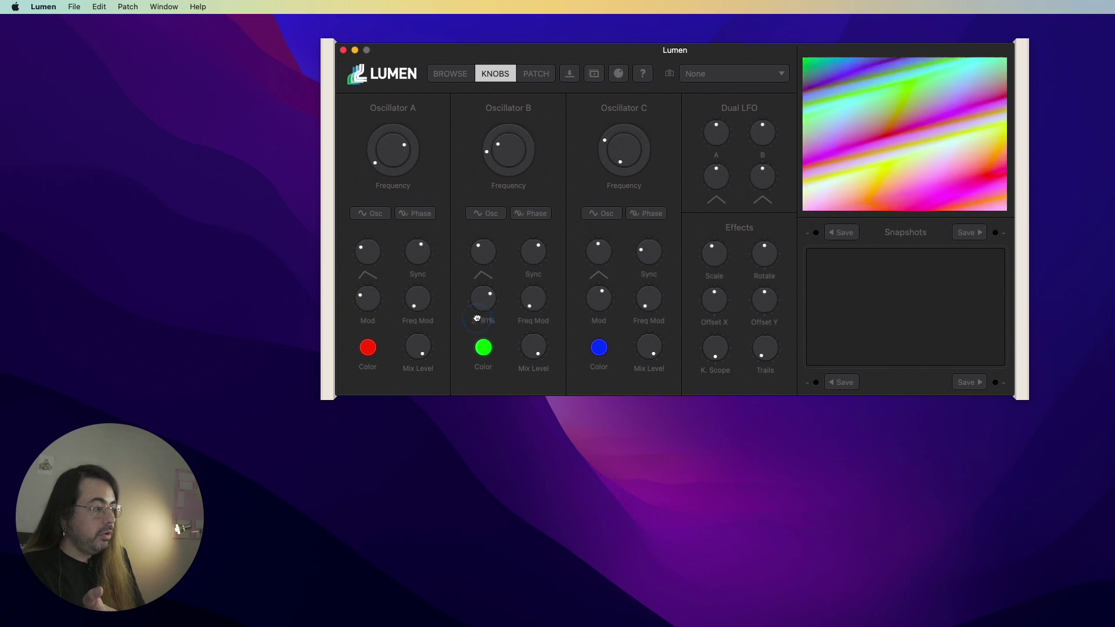
{"action": "mouse_move", "coordinate": [599, 302]}
{"action": "left_mouse_down"}
{"action": "mouse_move", "coordinate": [592, 311]}
{"action": "mouse_move", "coordinate": [597, 294]}
{"action": "left_mouse_up"}
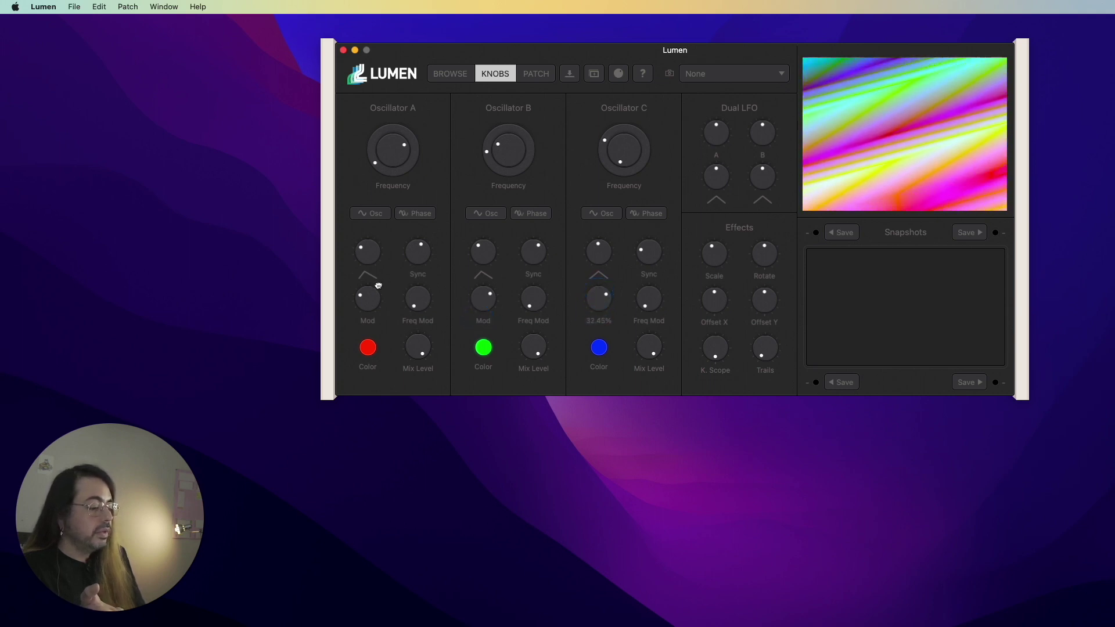
Raise Oscillator A's Mod to full and lower the Mod of Oscillators B and C to about the middle
{"action": "left_click_drag", "start_coordinate": [364, 304], "coordinate": [395, 199]}
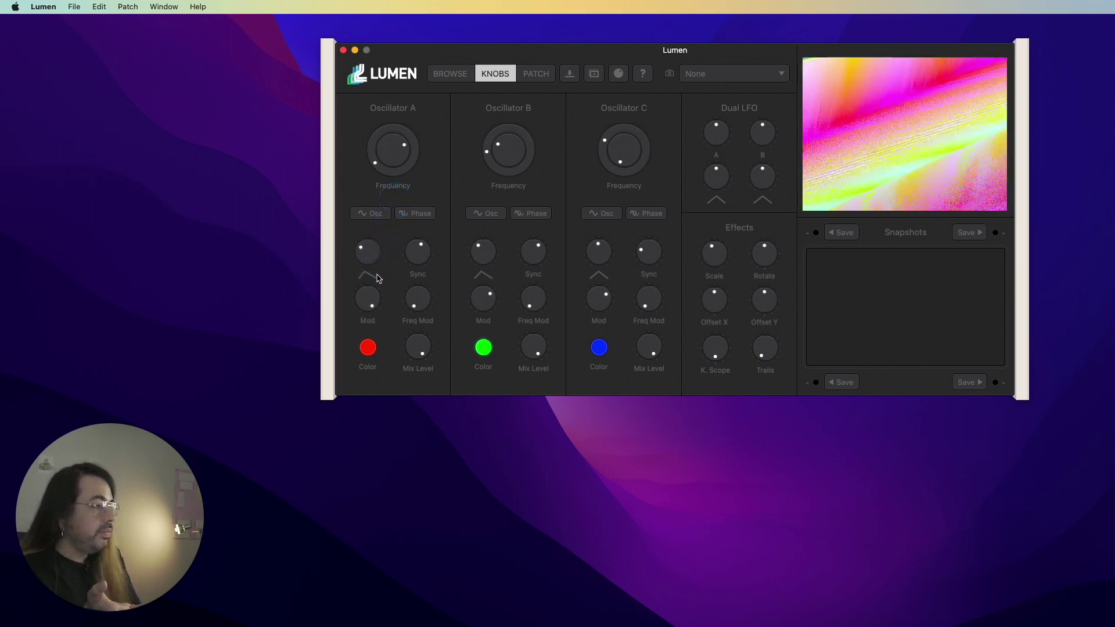
{"action": "left_click_drag", "start_coordinate": [474, 297], "coordinate": [475, 305]}
{"action": "mouse_move", "coordinate": [600, 302]}
{"action": "left_mouse_down"}
{"action": "mouse_move", "coordinate": [597, 291]}
{"action": "mouse_move", "coordinate": [592, 316]}
{"action": "left_mouse_up"}
Raise the waveform settings of Oscillators B, C and A to the rounded sine shape
{"action": "left_click_drag", "start_coordinate": [482, 267], "coordinate": [489, 181]}
{"action": "left_click_drag", "start_coordinate": [598, 249], "coordinate": [599, 198]}
{"action": "left_click_drag", "start_coordinate": [370, 255], "coordinate": [365, 203]}
Fine-tune Oscillator B's frequency slightly downward and raise Oscillator C's frequency a little
{"action": "mouse_move", "coordinate": [508, 152]}
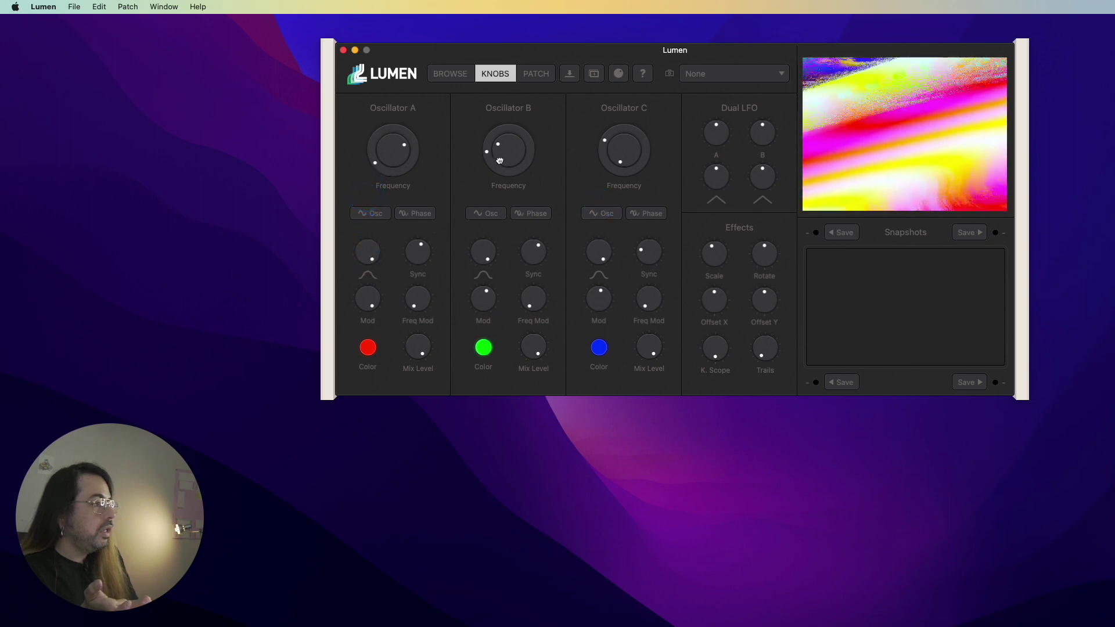
{"action": "mouse_move", "coordinate": [506, 138]}
{"action": "left_mouse_down"}
{"action": "mouse_move", "coordinate": [491, 174]}
{"action": "mouse_move", "coordinate": [494, 157]}
{"action": "left_mouse_up"}
{"action": "left_click_drag", "start_coordinate": [621, 154], "coordinate": [622, 117]}
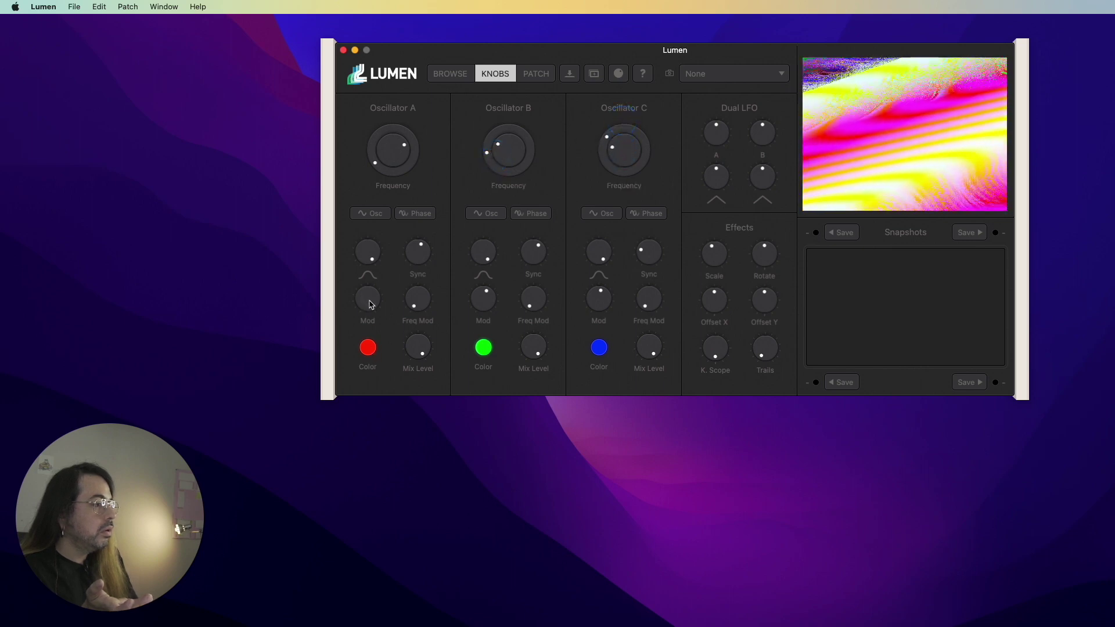
Drop Oscillator A's Mod to zero and return it to full, then raise the Mod of Oscillators B and C well past halfway
{"action": "left_click_drag", "start_coordinate": [367, 313], "coordinate": [331, 368]}
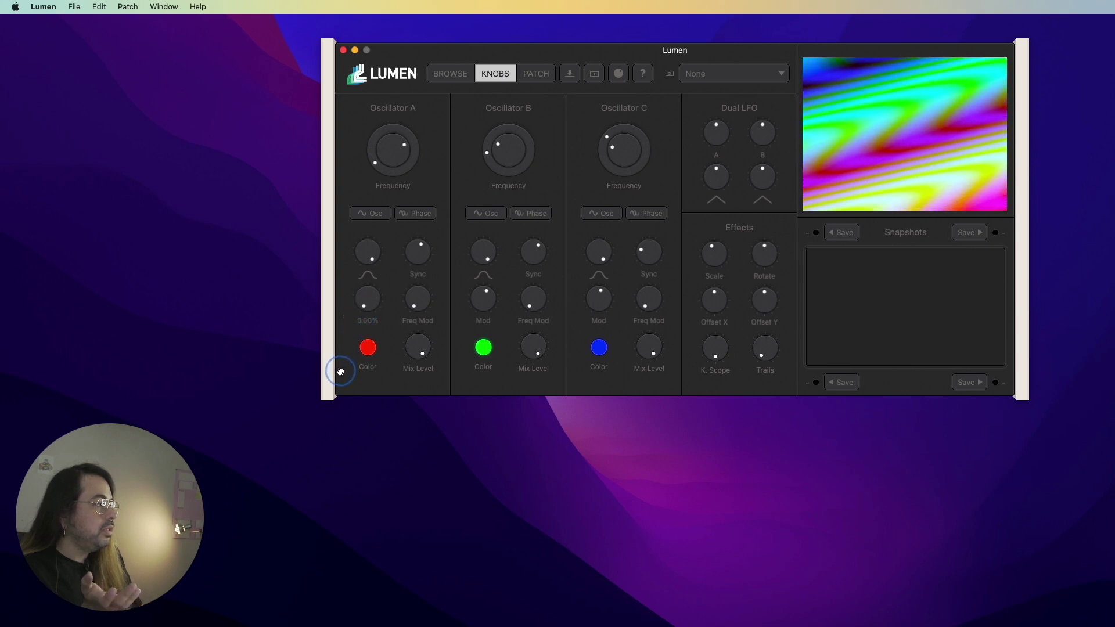
{"action": "left_click_drag", "start_coordinate": [368, 306], "coordinate": [396, 215]}
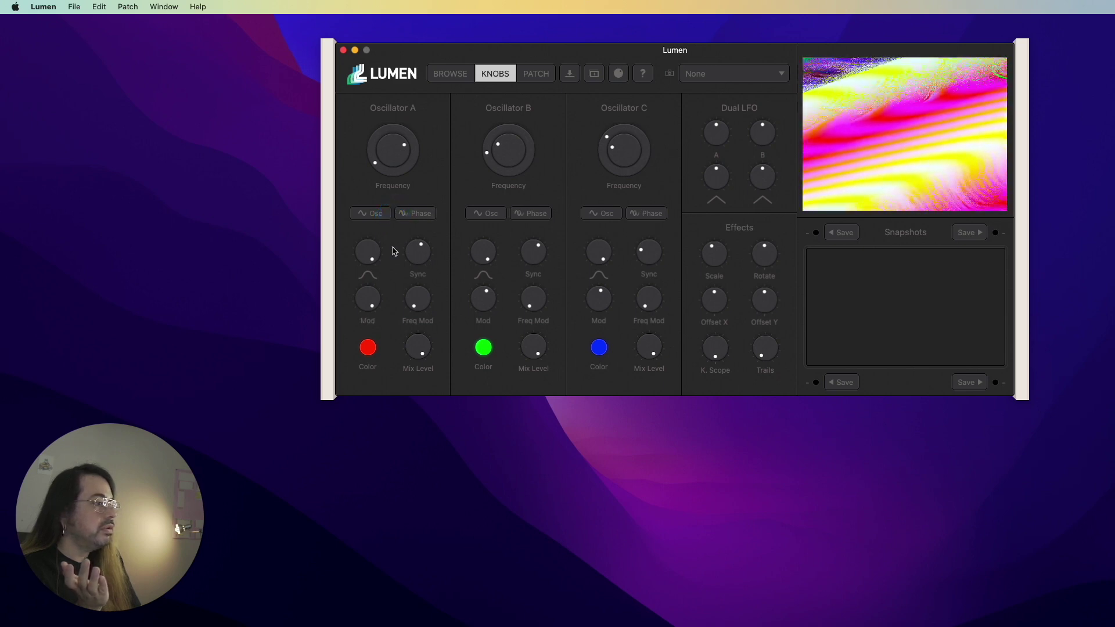
{"action": "mouse_move", "coordinate": [489, 297]}
{"action": "left_mouse_down"}
{"action": "mouse_move", "coordinate": [473, 325]}
{"action": "mouse_move", "coordinate": [488, 276]}
{"action": "mouse_move", "coordinate": [480, 290]}
{"action": "left_mouse_up"}
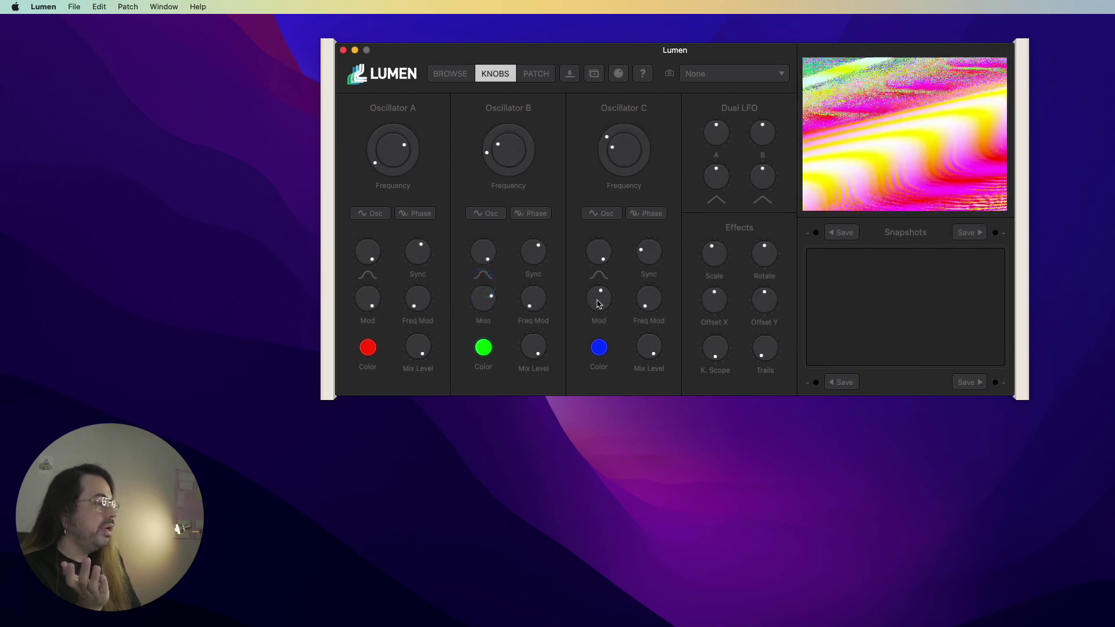
{"action": "left_click_drag", "start_coordinate": [598, 299], "coordinate": [602, 285]}
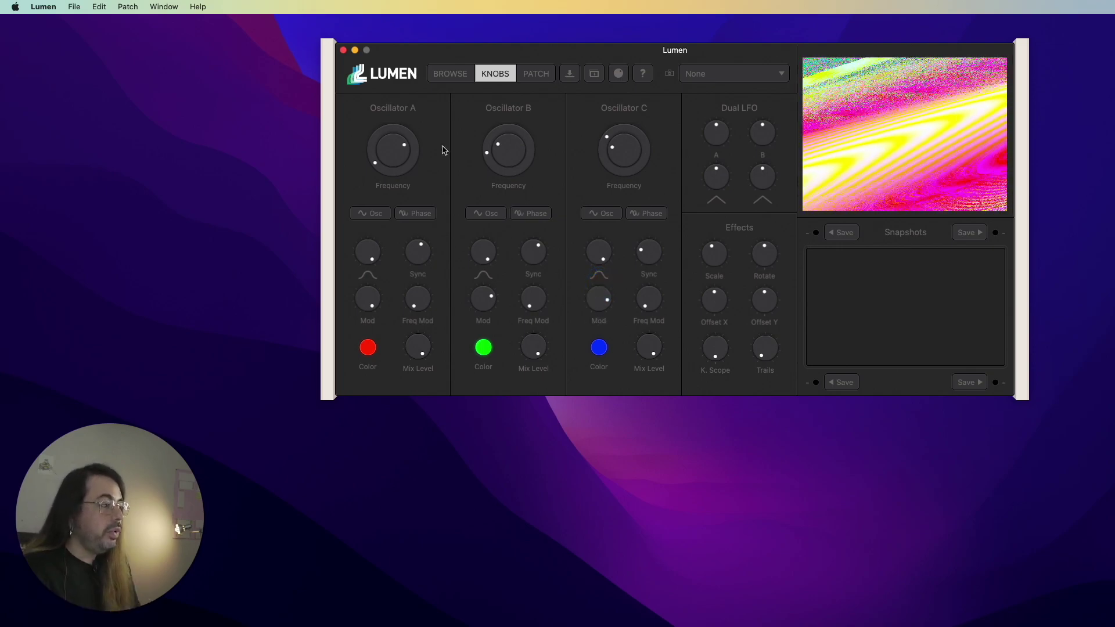
Start a new patch and raise the Mod of Oscillators B and C from zero to well past halfway
{"action": "key", "text": "super+n"}
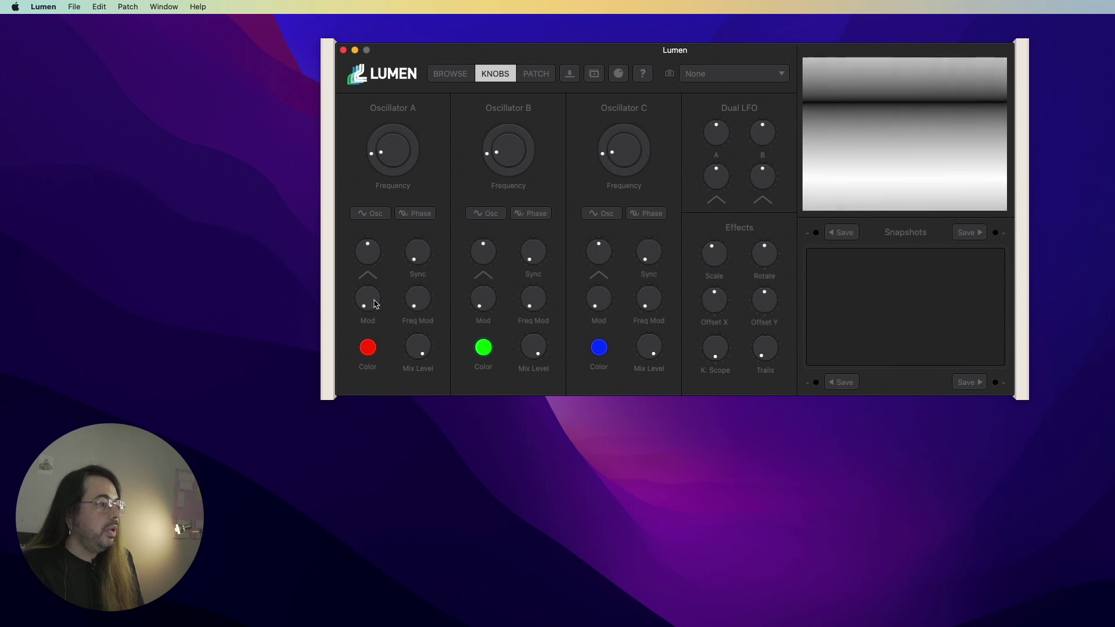
{"action": "left_click", "coordinate": [491, 298]}
{"action": "left_click_drag", "start_coordinate": [491, 297], "coordinate": [504, 245]}
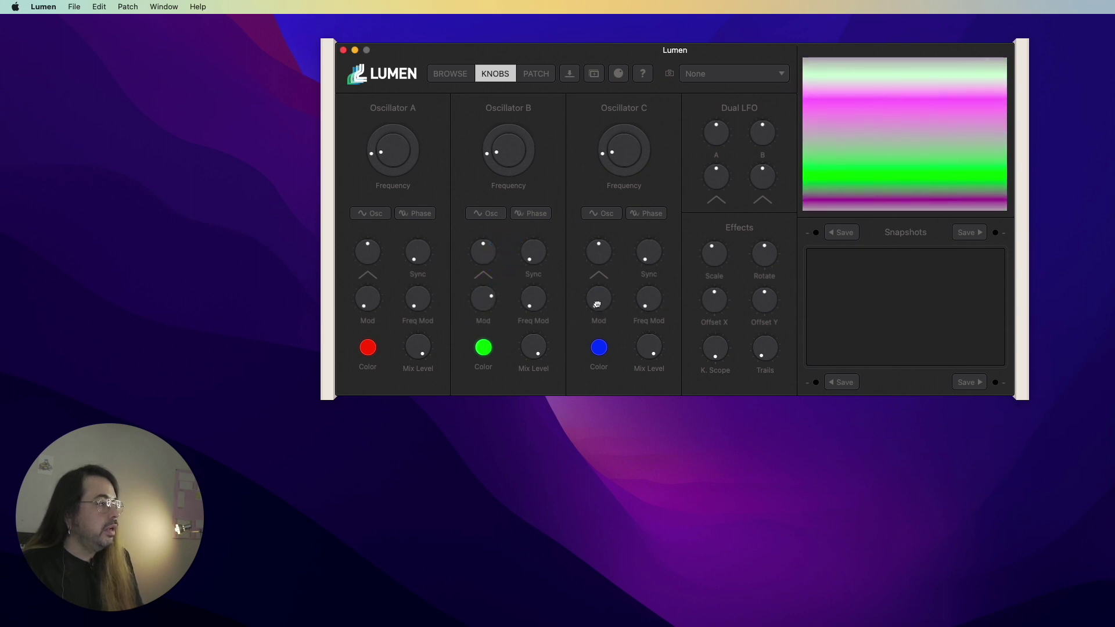
{"action": "left_click_drag", "start_coordinate": [599, 307], "coordinate": [607, 254]}
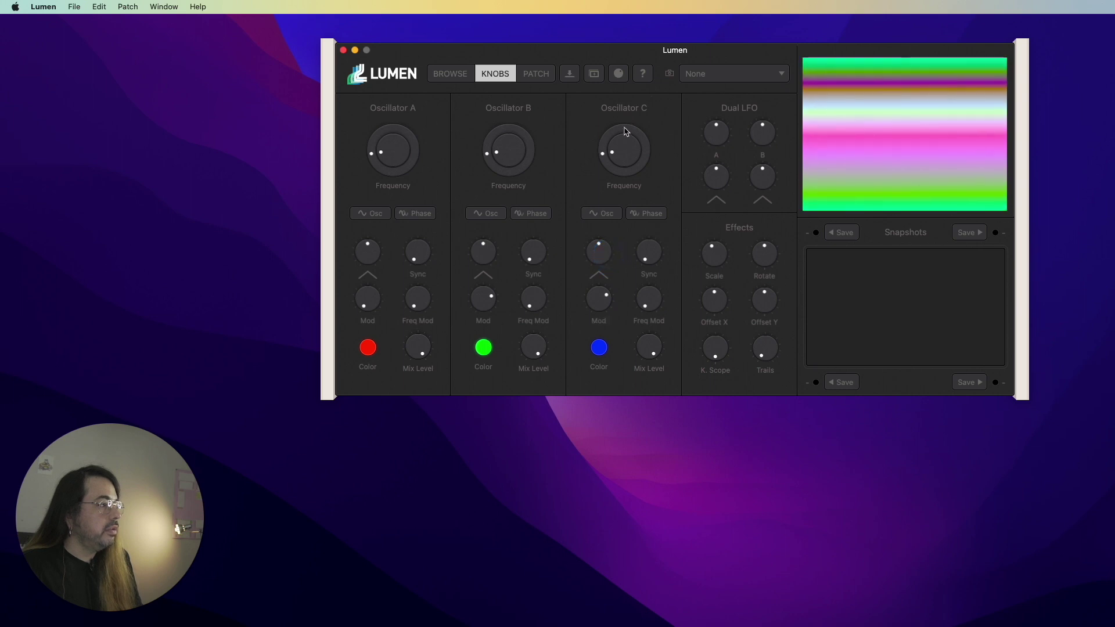
Lower Oscillator C's frequency a little and nudge Oscillator B's frequency
{"action": "left_click_drag", "start_coordinate": [622, 147], "coordinate": [620, 169]}
{"action": "mouse_move", "coordinate": [506, 152]}
{"action": "left_mouse_down"}
{"action": "mouse_move", "coordinate": [507, 123]}
{"action": "mouse_move", "coordinate": [499, 173]}
{"action": "mouse_move", "coordinate": [497, 154]}
{"action": "left_mouse_up"}
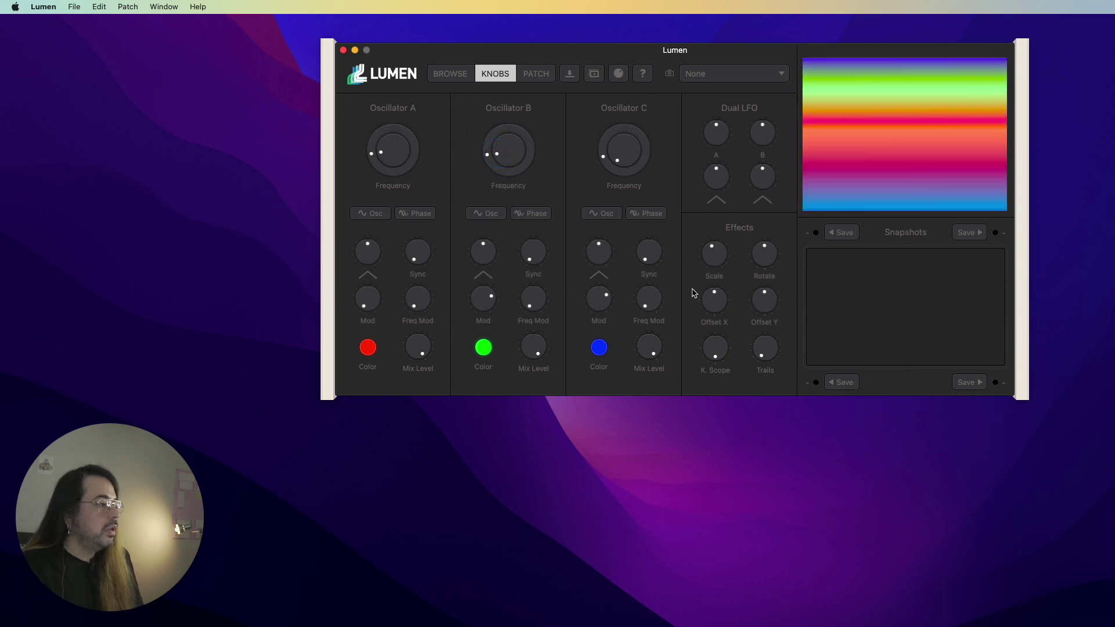
Raise Oscillator C's Sync slightly, set Oscillator B's to vertical and Oscillator A's to the middle, and raise Oscillator A's Mod
{"action": "left_click_drag", "start_coordinate": [651, 259], "coordinate": [613, 245]}
{"action": "left_click", "coordinate": [534, 251]}
{"action": "left_click_drag", "start_coordinate": [534, 251], "coordinate": [552, 187]}
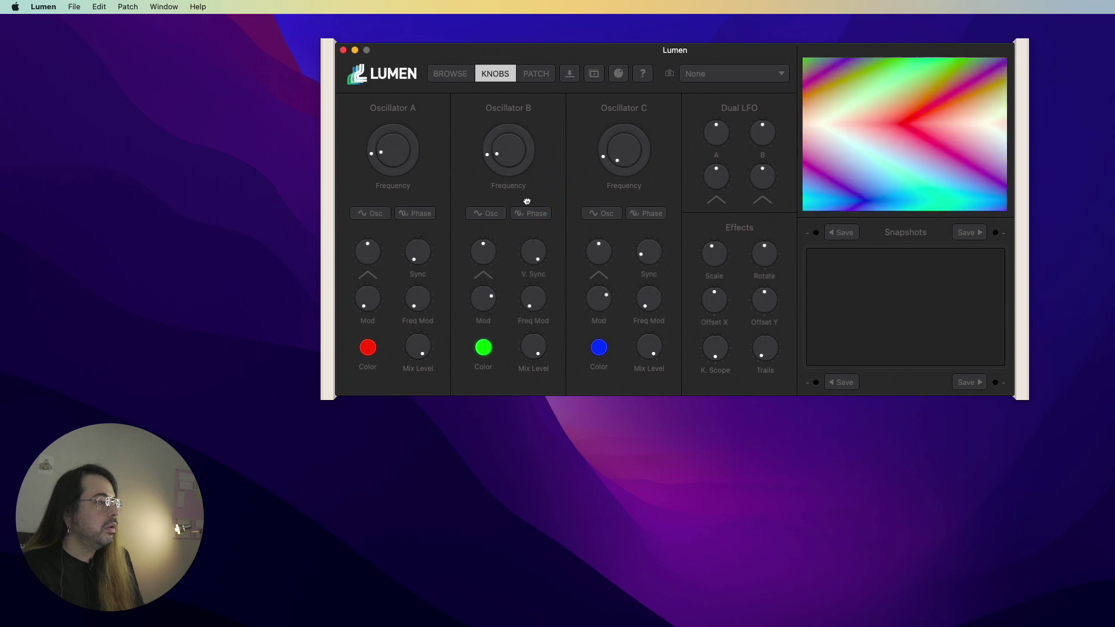
{"action": "left_click_drag", "start_coordinate": [417, 254], "coordinate": [423, 209]}
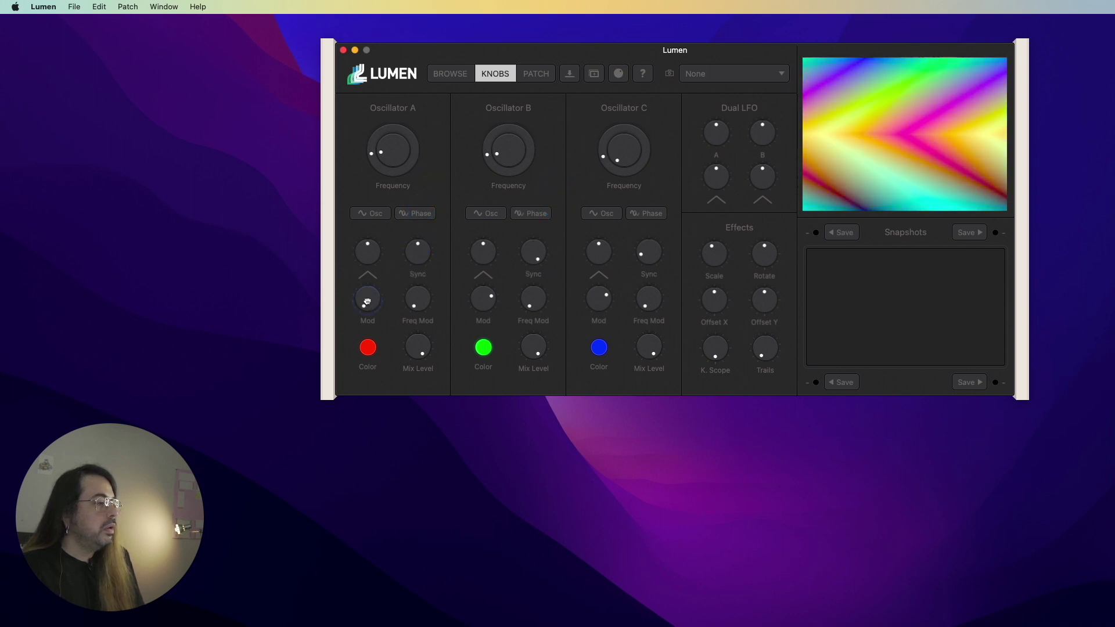
{"action": "left_click_drag", "start_coordinate": [368, 301], "coordinate": [379, 234]}
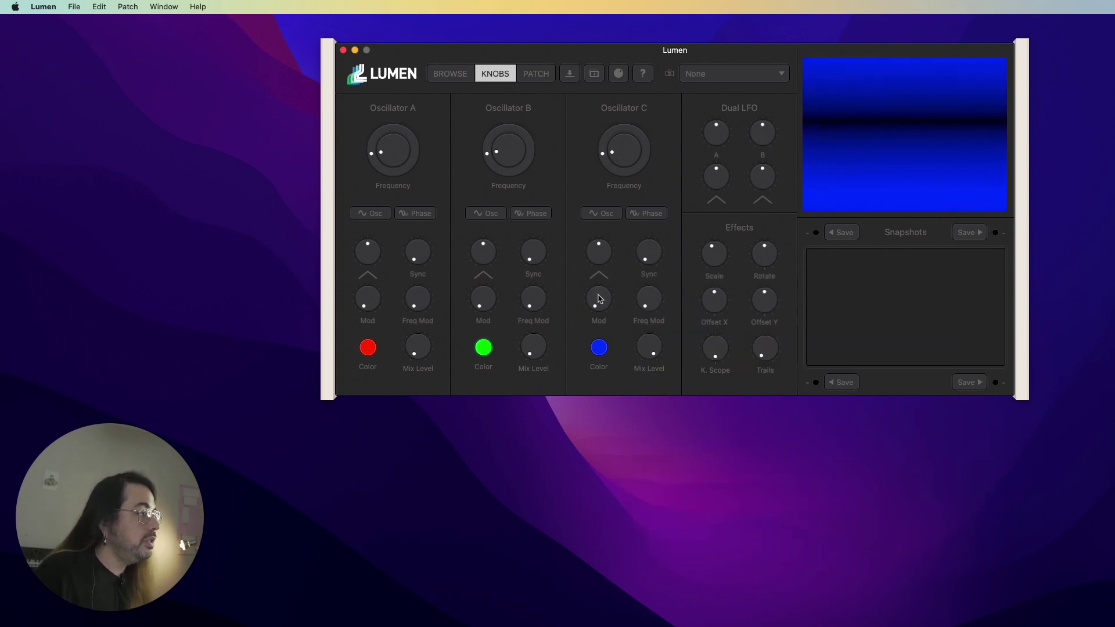
With only Oscillator C in the mix, raise its phase Mod from zero to well past halfway
{"action": "left_click", "coordinate": [597, 304]}
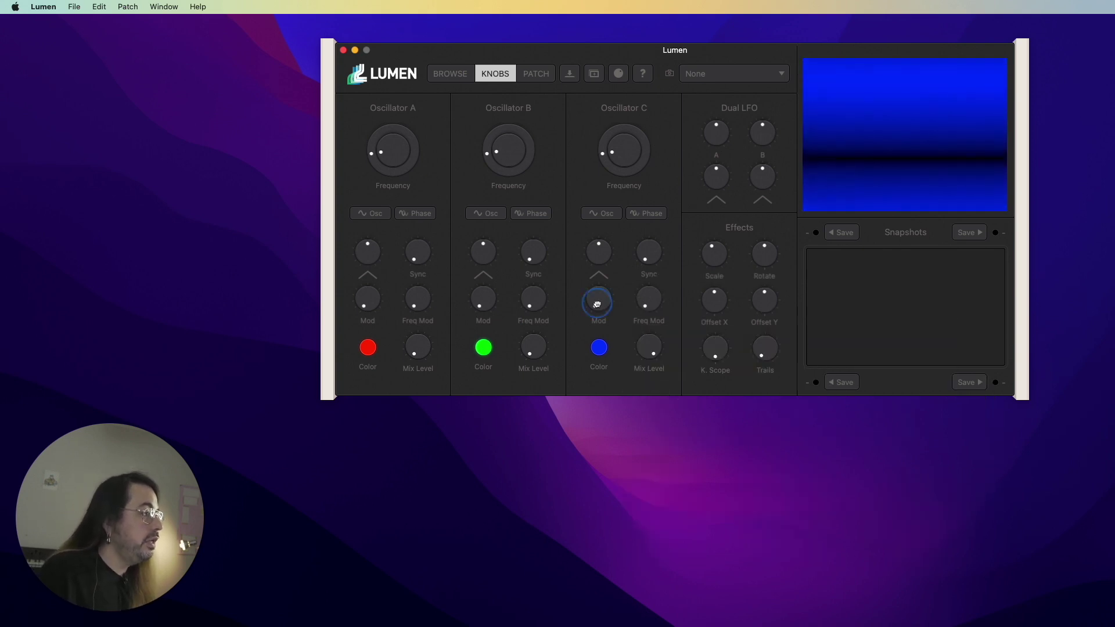
{"action": "left_click_drag", "start_coordinate": [596, 305], "coordinate": [608, 261]}
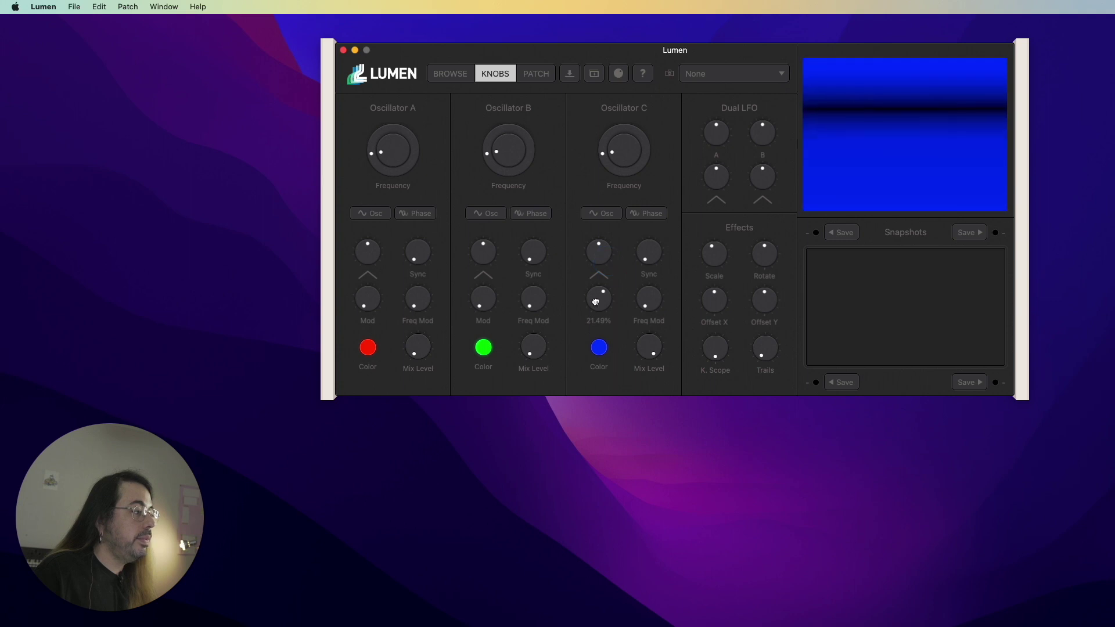
{"action": "left_click_drag", "start_coordinate": [596, 301], "coordinate": [599, 290]}
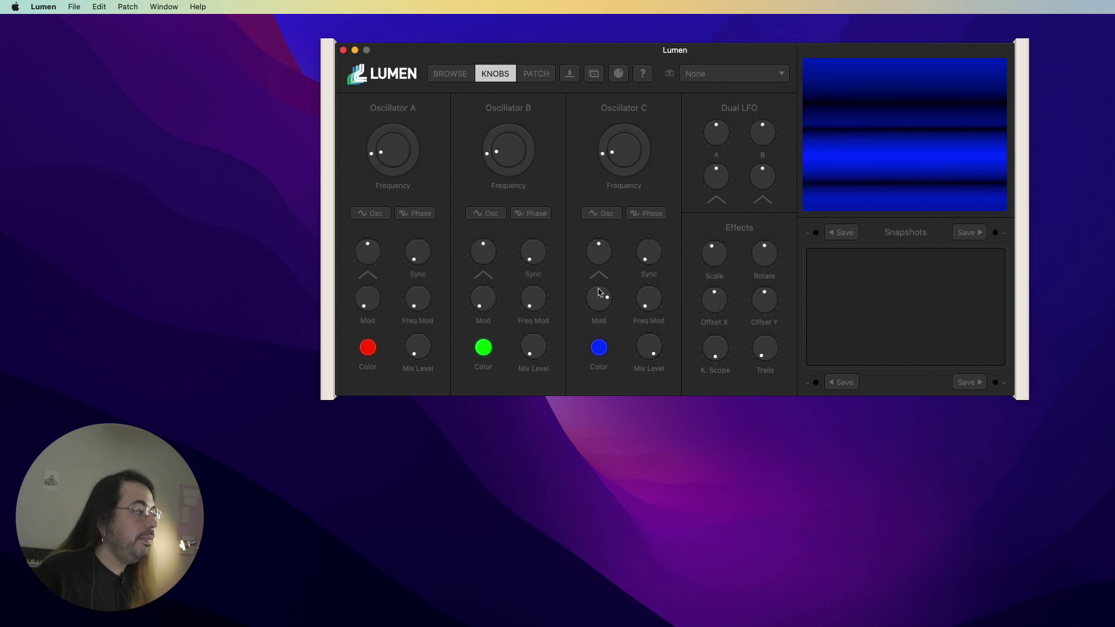
Switch Oscillator C's modulation type to Key and sweep its pulse waveform down to minimum, back to the centre and up near maximum
{"action": "left_click", "coordinate": [645, 214]}
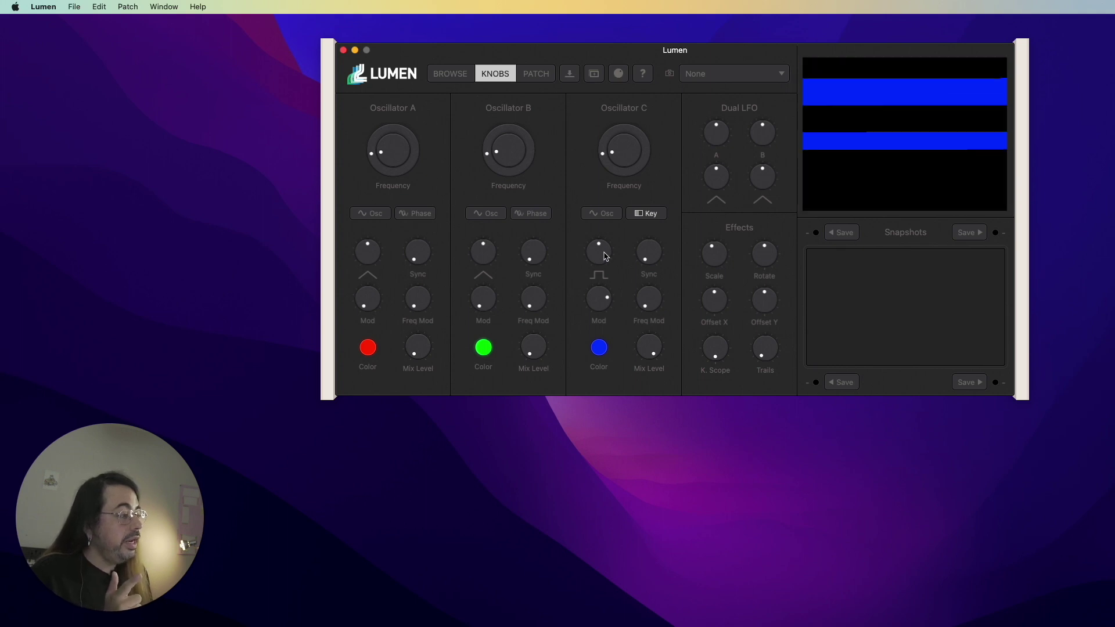
{"action": "left_click_drag", "start_coordinate": [605, 257], "coordinate": [581, 275]}
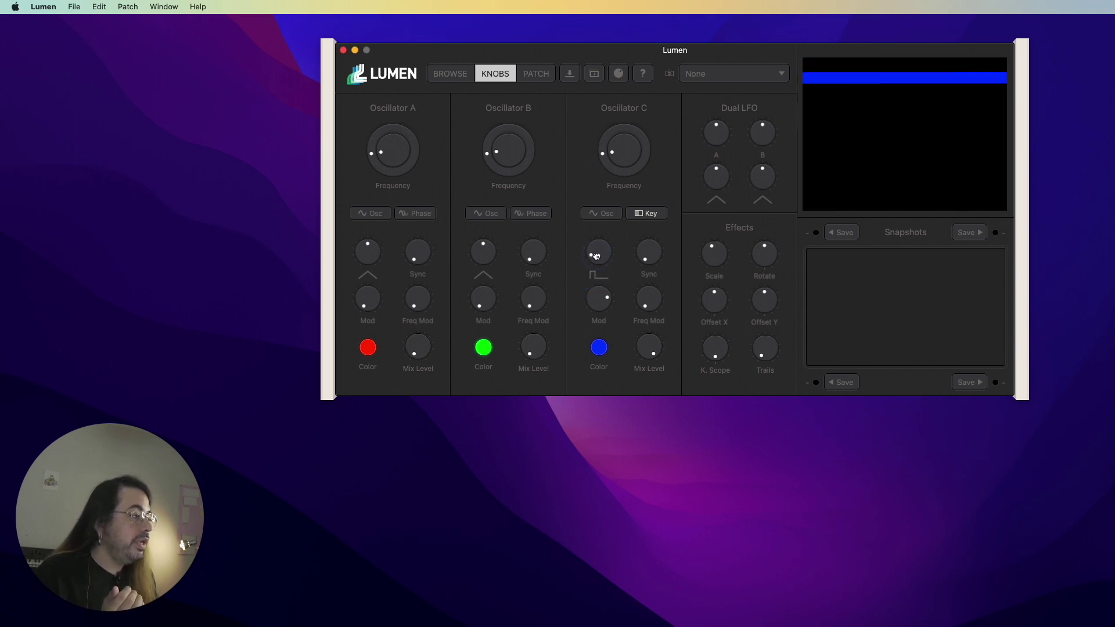
{"action": "left_click_drag", "start_coordinate": [596, 256], "coordinate": [590, 249]}
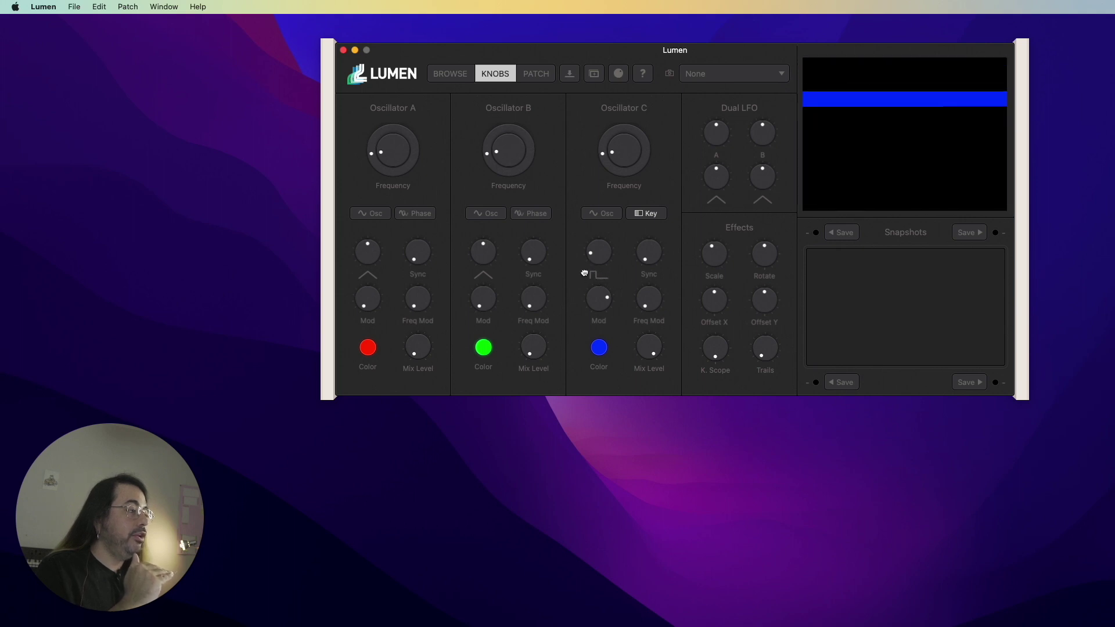
{"action": "left_click_drag", "start_coordinate": [593, 261], "coordinate": [590, 271]}
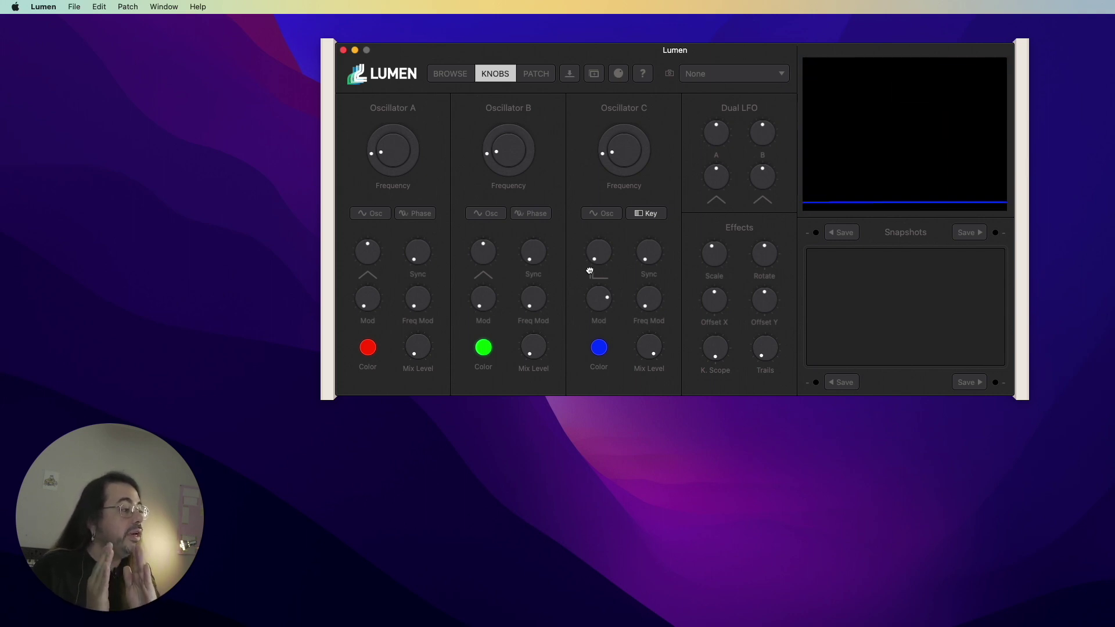
{"action": "mouse_move", "coordinate": [597, 259]}
{"action": "left_mouse_down"}
{"action": "mouse_move", "coordinate": [592, 222]}
{"action": "mouse_move", "coordinate": [598, 253]}
{"action": "left_mouse_up"}
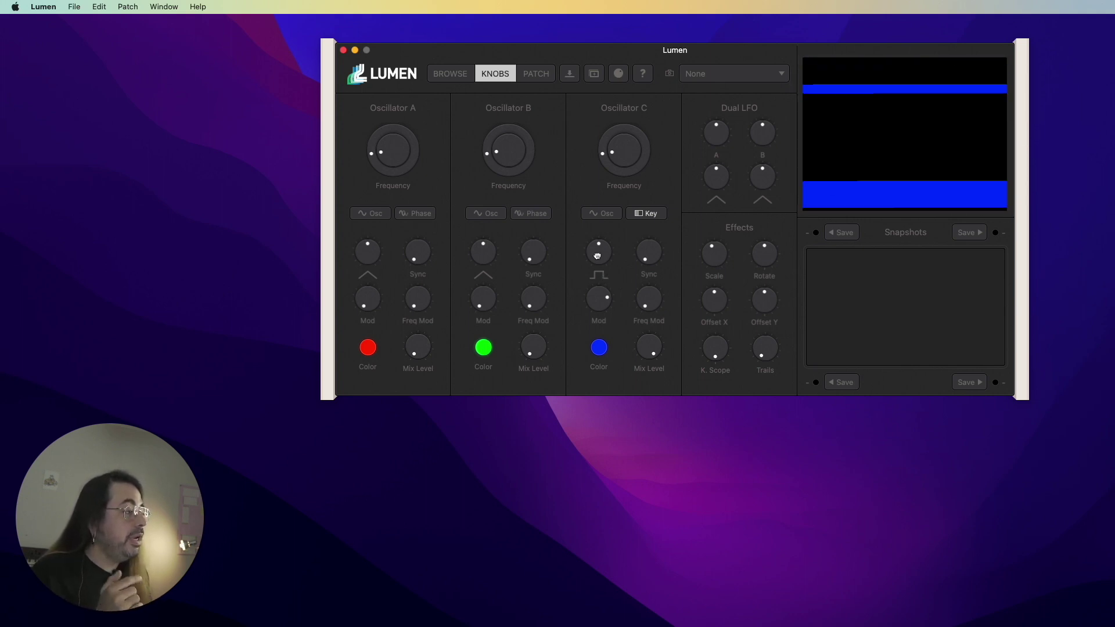
{"action": "mouse_move", "coordinate": [597, 256]}
{"action": "left_mouse_down"}
{"action": "mouse_move", "coordinate": [603, 225]}
{"action": "mouse_move", "coordinate": [602, 240]}
{"action": "left_mouse_up"}
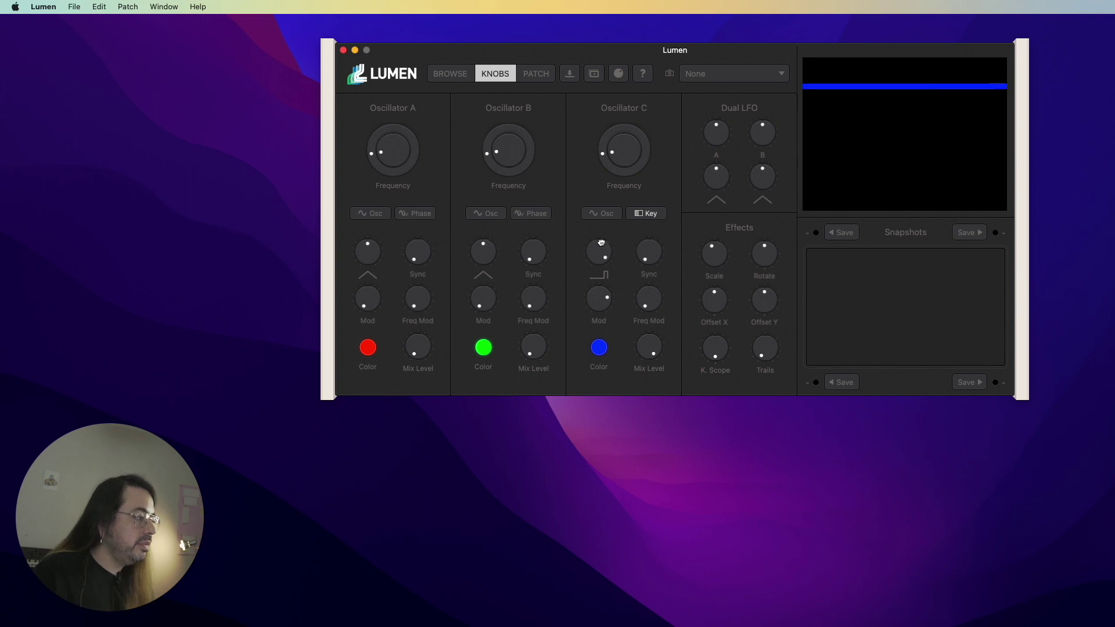
Choose FaceTime HD Camera as the video input and set Oscillator B's source to Cam
{"action": "left_click", "coordinate": [728, 74]}
{"action": "left_click", "coordinate": [716, 102]}
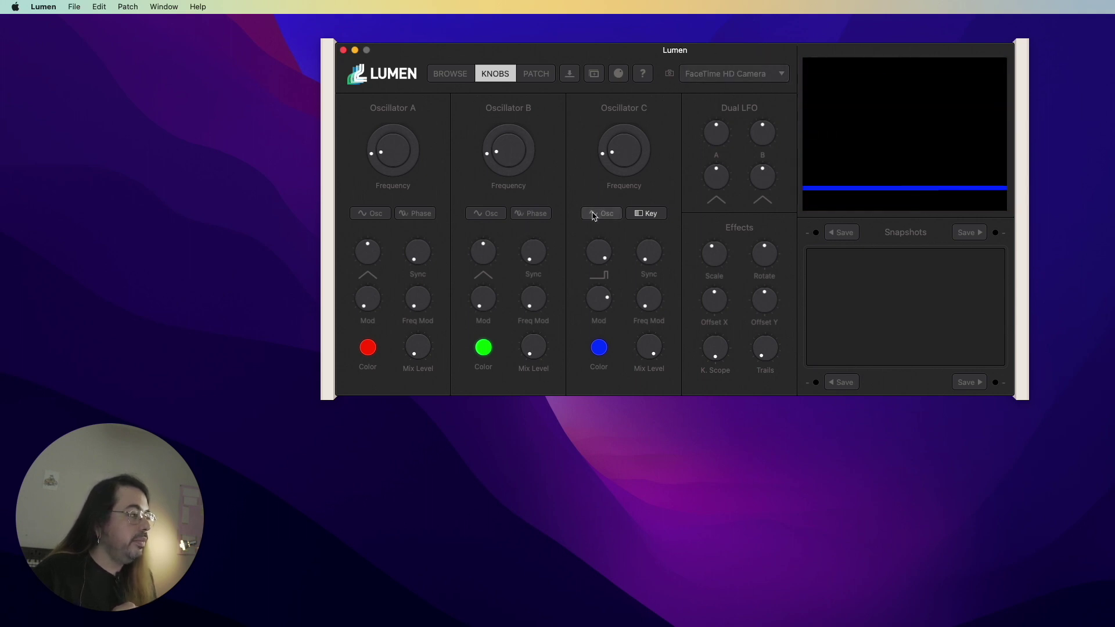
{"action": "left_click", "coordinate": [479, 215]}
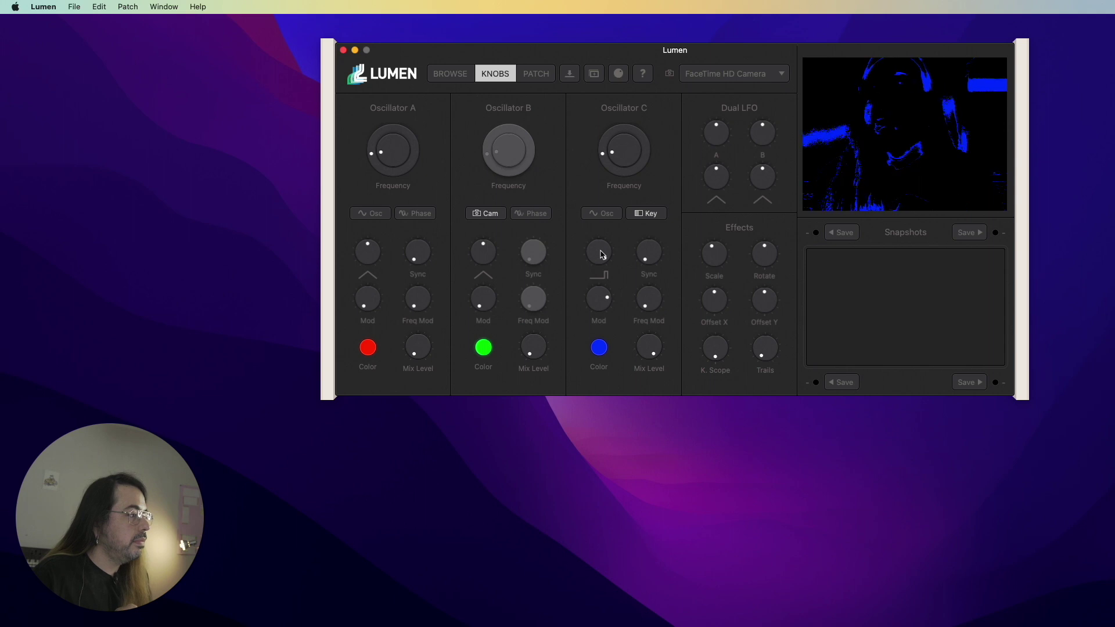
Sweep Oscillator C's keying waveform down to minimum and back to the centre, and raise its Mod to full
{"action": "left_click_drag", "start_coordinate": [601, 255], "coordinate": [575, 317]}
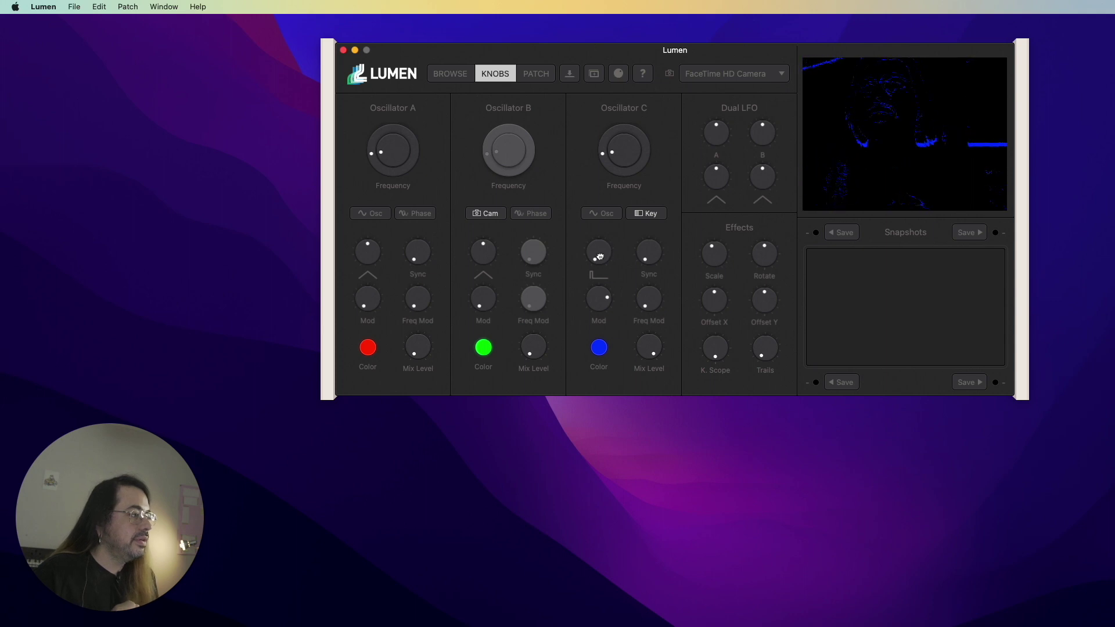
{"action": "mouse_move", "coordinate": [600, 256]}
{"action": "left_mouse_down"}
{"action": "mouse_move", "coordinate": [617, 182]}
{"action": "mouse_move", "coordinate": [583, 256]}
{"action": "mouse_move", "coordinate": [610, 192]}
{"action": "mouse_move", "coordinate": [592, 239]}
{"action": "left_mouse_up"}
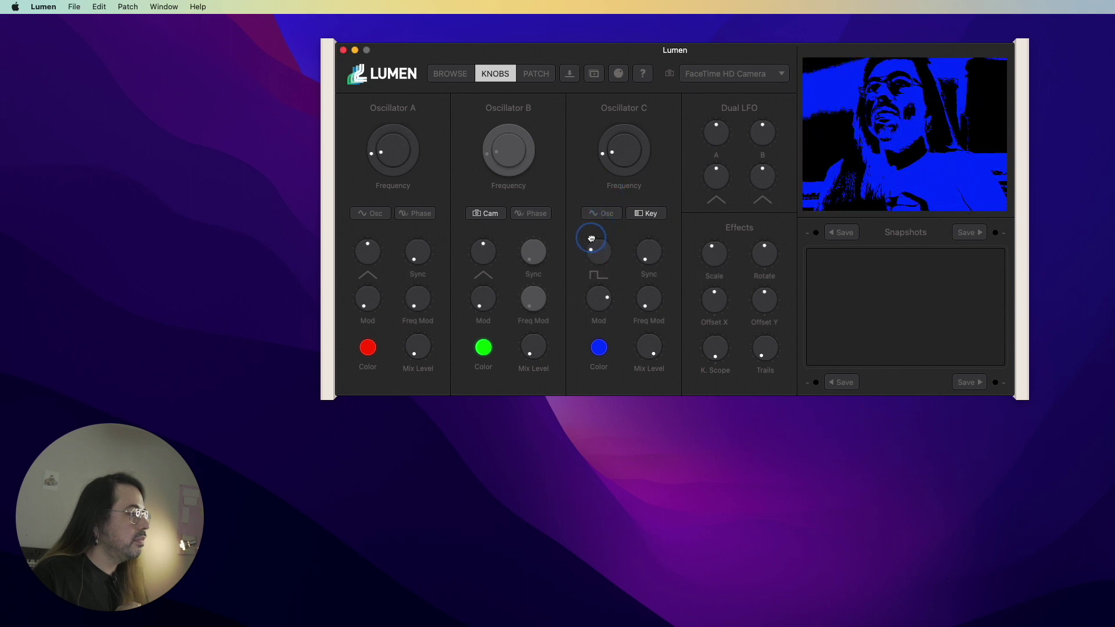
{"action": "left_click_drag", "start_coordinate": [598, 295], "coordinate": [571, 235]}
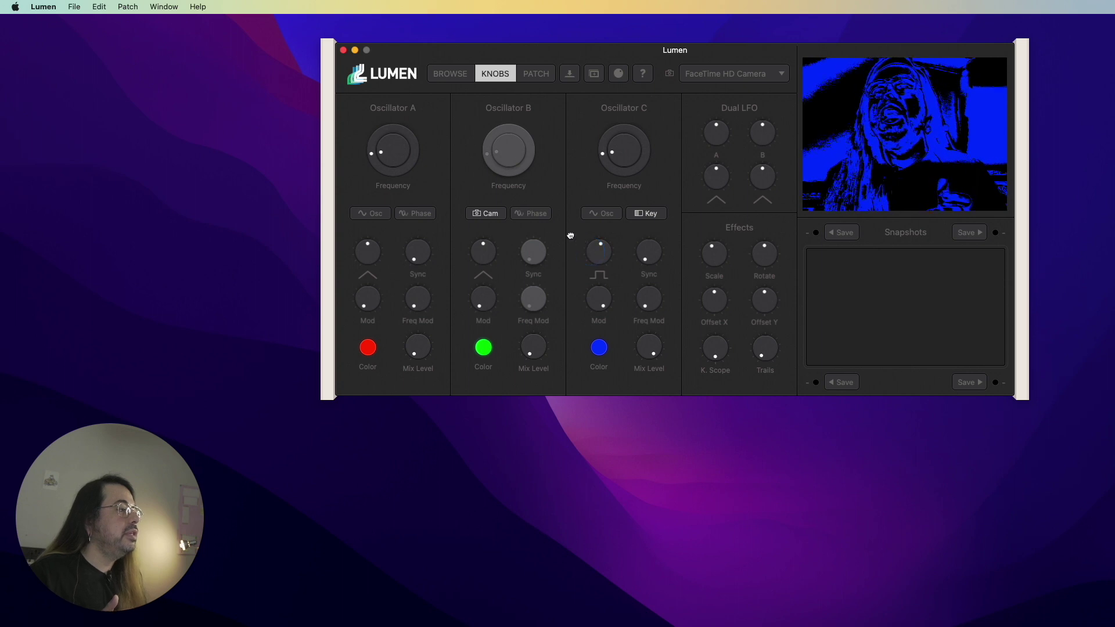
Return Oscillator B to Osc, set Oscillator C's modulation to Hue, and swap their Mix Levels briefly before restoring Oscillator C to full
{"action": "left_click", "coordinate": [485, 213]}
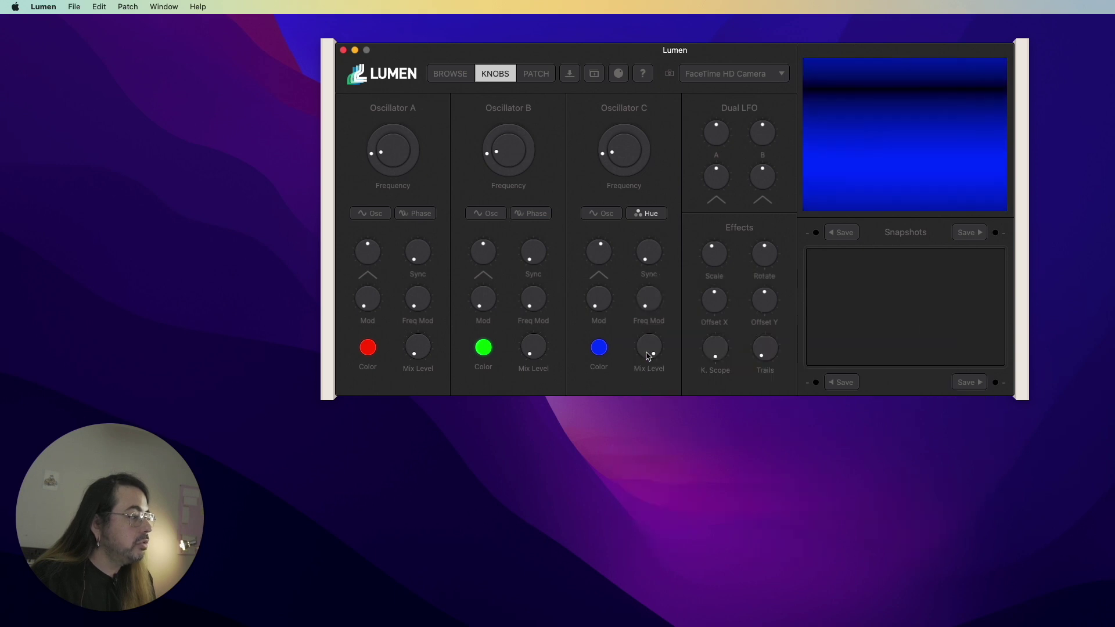
{"action": "left_click_drag", "start_coordinate": [644, 351], "coordinate": [641, 407]}
{"action": "left_click_drag", "start_coordinate": [531, 351], "coordinate": [535, 278]}
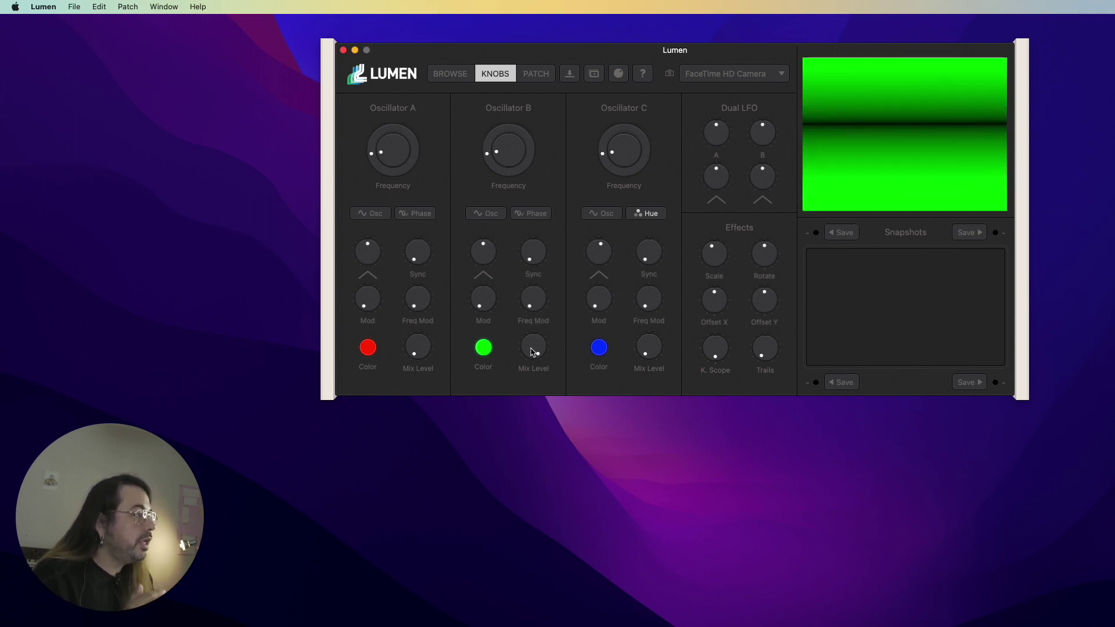
{"action": "left_click_drag", "start_coordinate": [530, 353], "coordinate": [525, 440]}
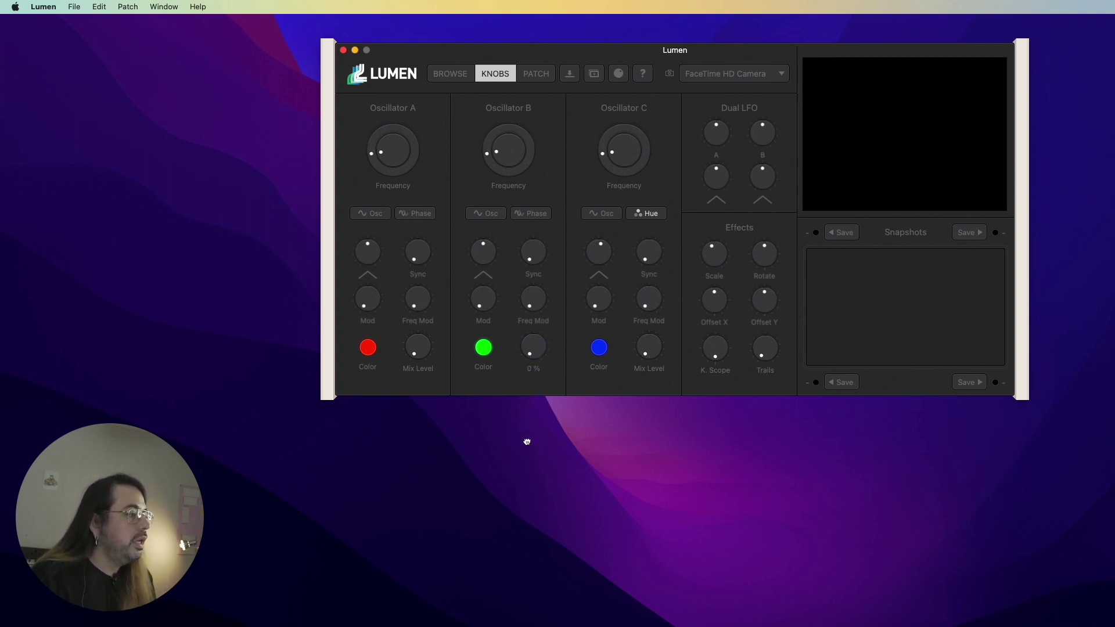
{"action": "left_click_drag", "start_coordinate": [643, 350], "coordinate": [649, 244]}
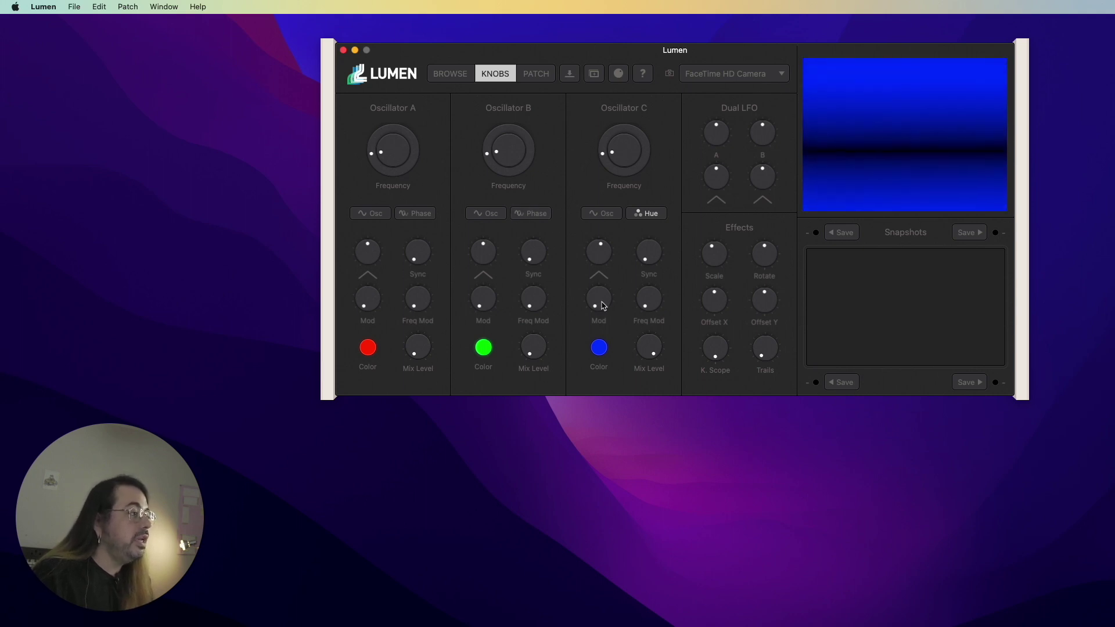
Raise Oscillator C's hue Mod slightly, drop it to zero, raise it to about a third, and turn Oscillator B's waveform down to saw
{"action": "left_click_drag", "start_coordinate": [602, 305], "coordinate": [602, 298]}
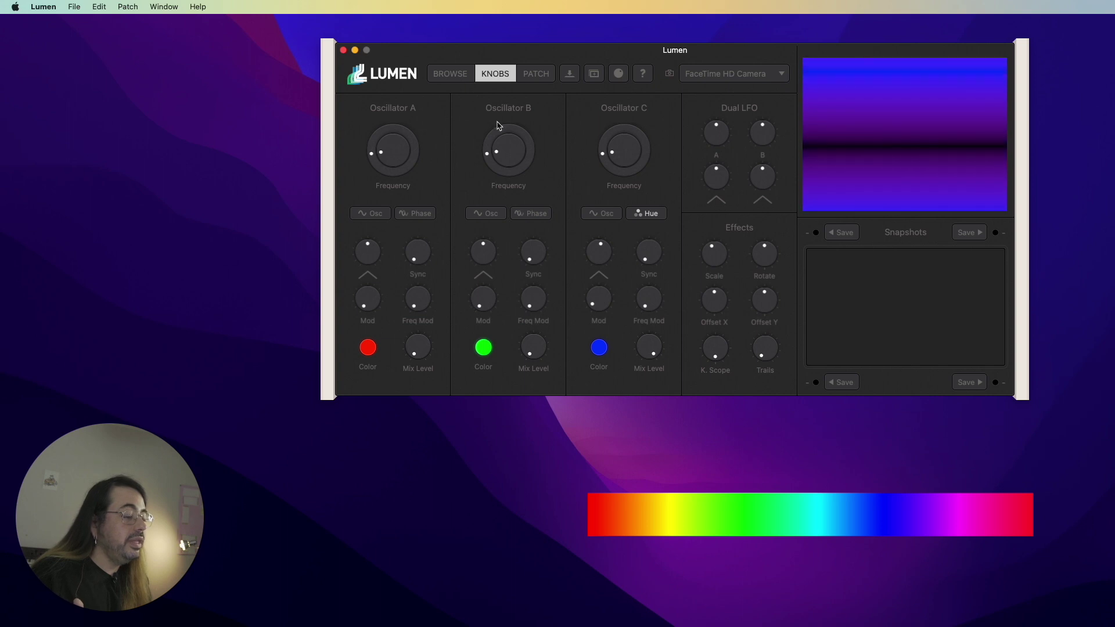
{"action": "left_click", "coordinate": [598, 300]}
{"action": "left_click_drag", "start_coordinate": [598, 300], "coordinate": [581, 347]}
{"action": "left_click", "coordinate": [600, 296]}
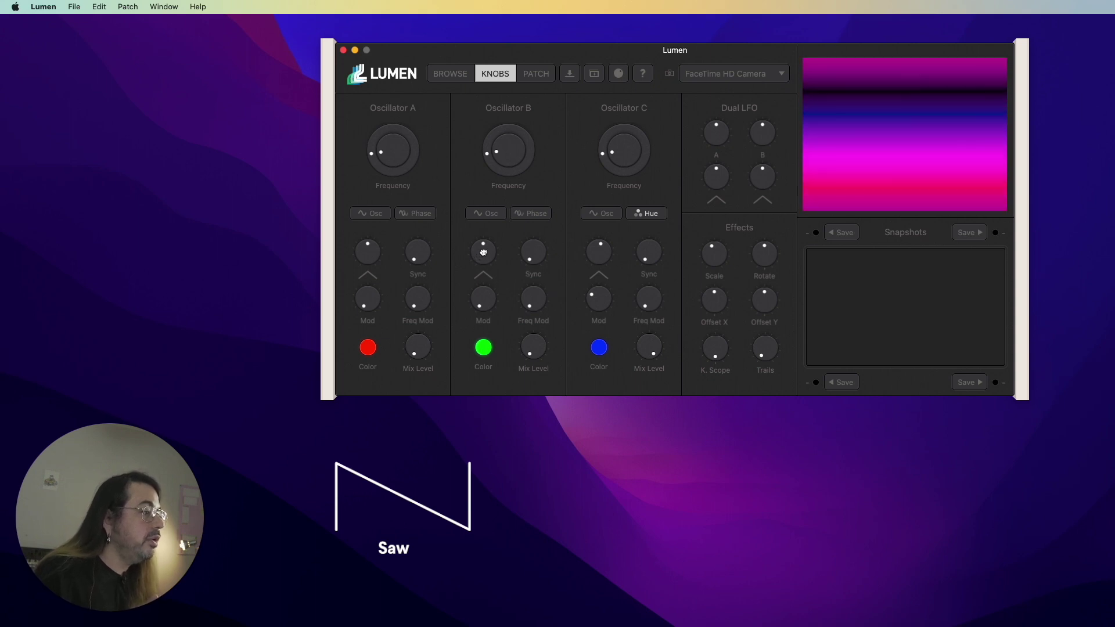
{"action": "left_click_drag", "start_coordinate": [483, 253], "coordinate": [456, 298]}
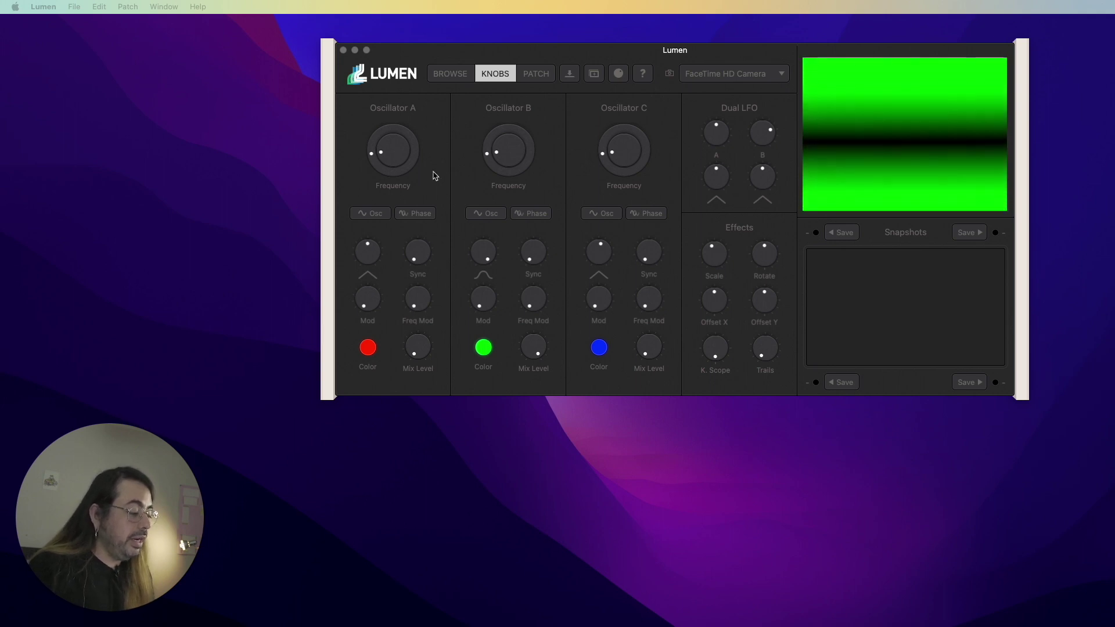
Raise Oscillator B's Freq Mod slightly, look over the Patch view's connections and return to the Knobs view
{"action": "left_click", "coordinate": [513, 148]}
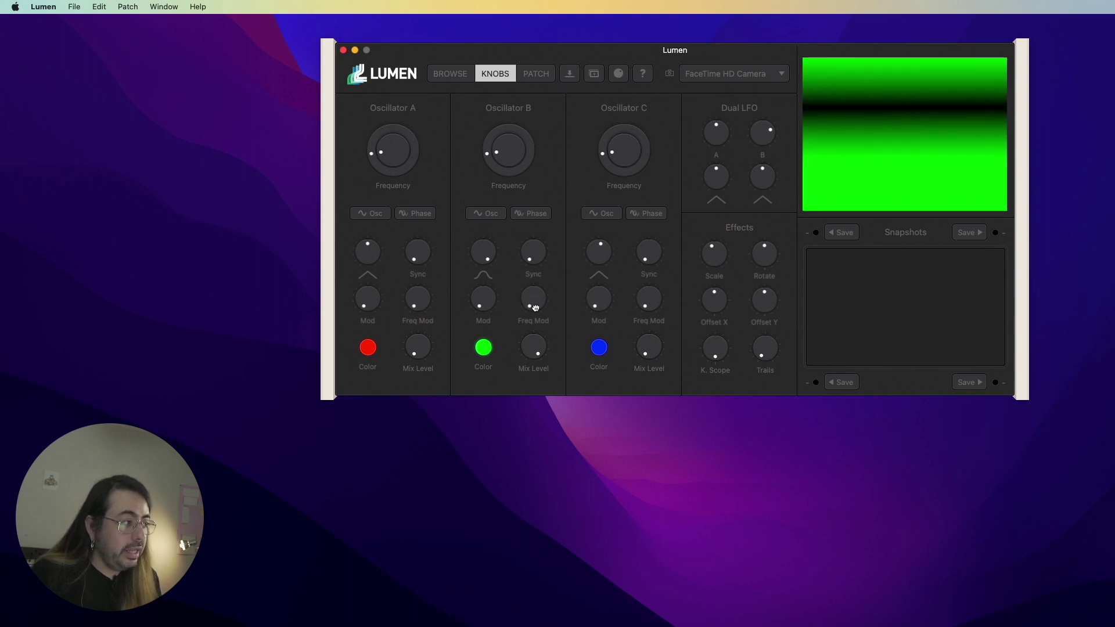
{"action": "left_click_drag", "start_coordinate": [535, 308], "coordinate": [534, 297]}
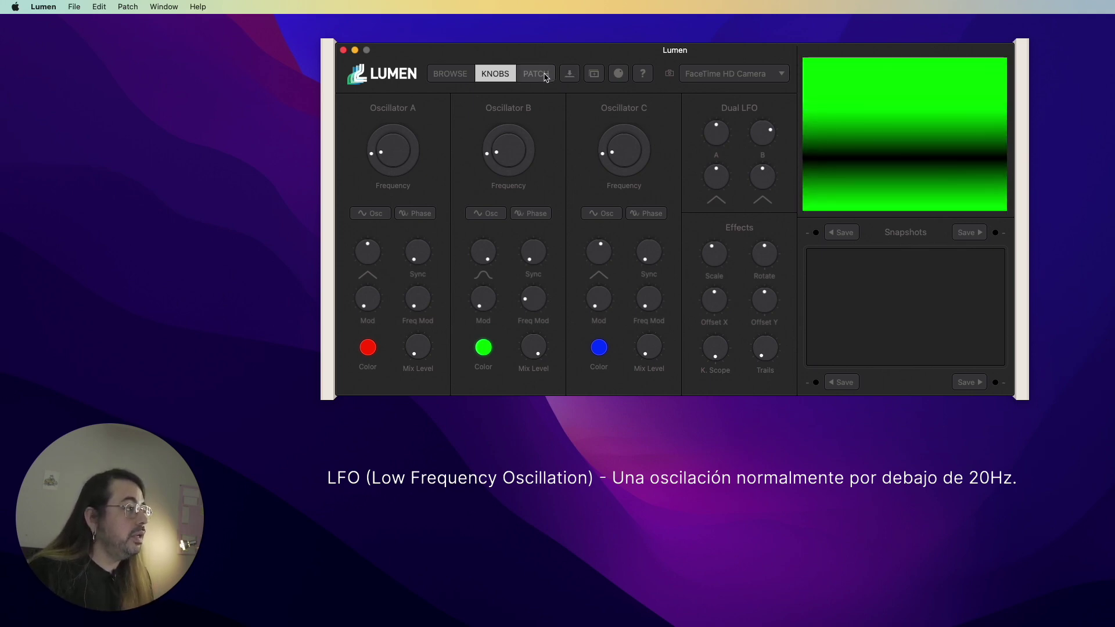
{"action": "left_click", "coordinate": [544, 76]}
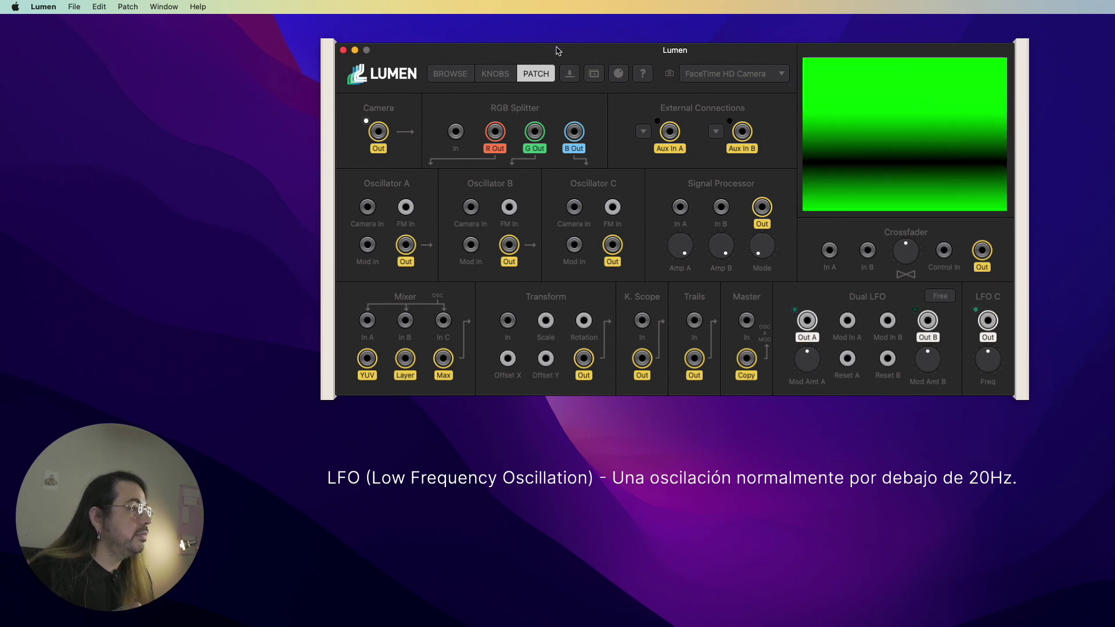
{"action": "left_click", "coordinate": [492, 77]}
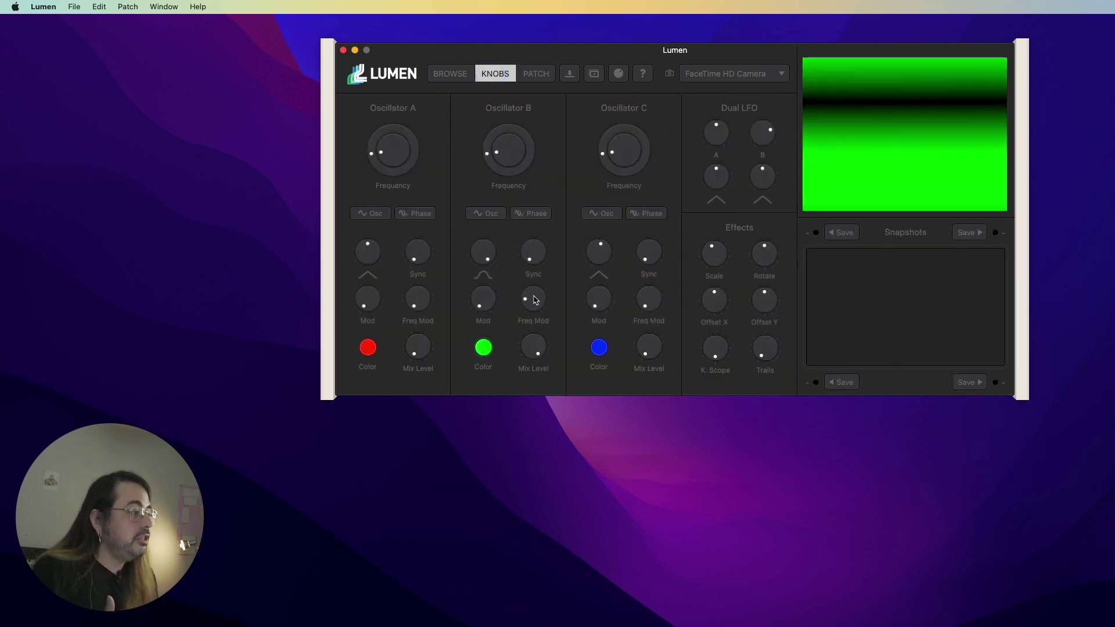
Drop Oscillator B's Freq Mod to zero and raise it slightly again
{"action": "left_click_drag", "start_coordinate": [535, 300], "coordinate": [527, 319]}
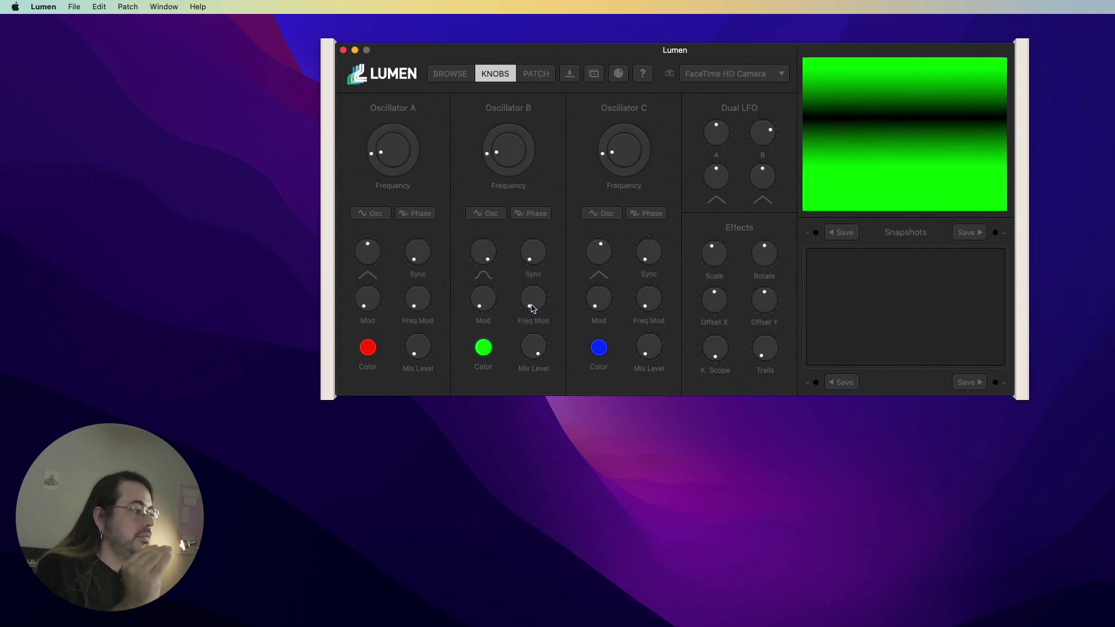
{"action": "left_click", "coordinate": [531, 306]}
{"action": "left_click_drag", "start_coordinate": [531, 306], "coordinate": [526, 300]}
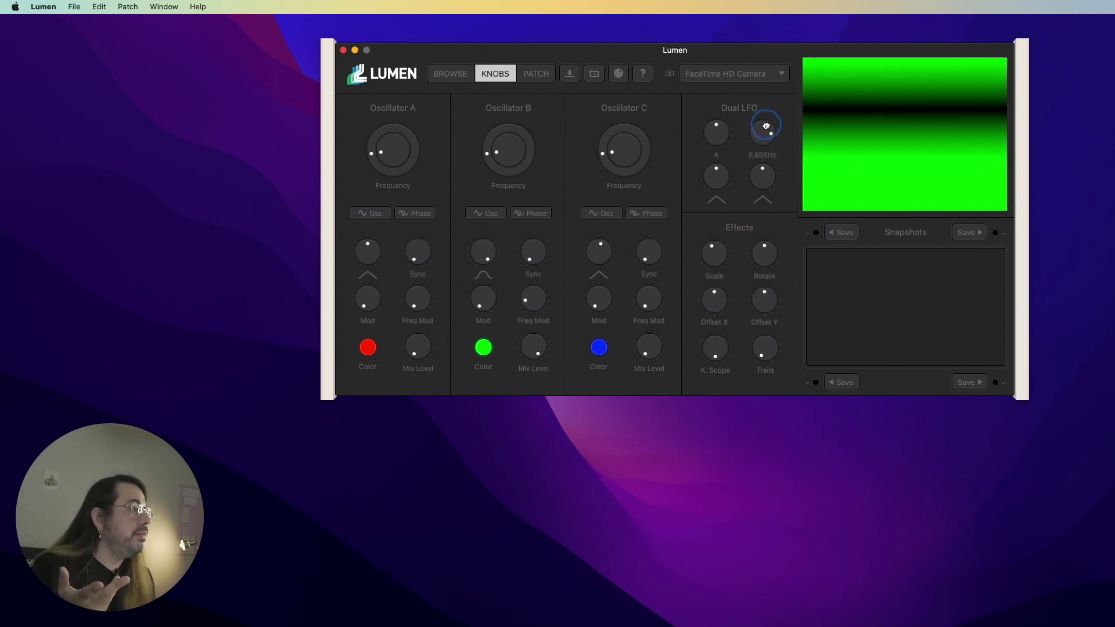
Lower LFO B's frequency to about 1 Hz and bring it back up a little
{"action": "left_click_drag", "start_coordinate": [765, 130], "coordinate": [761, 142]}
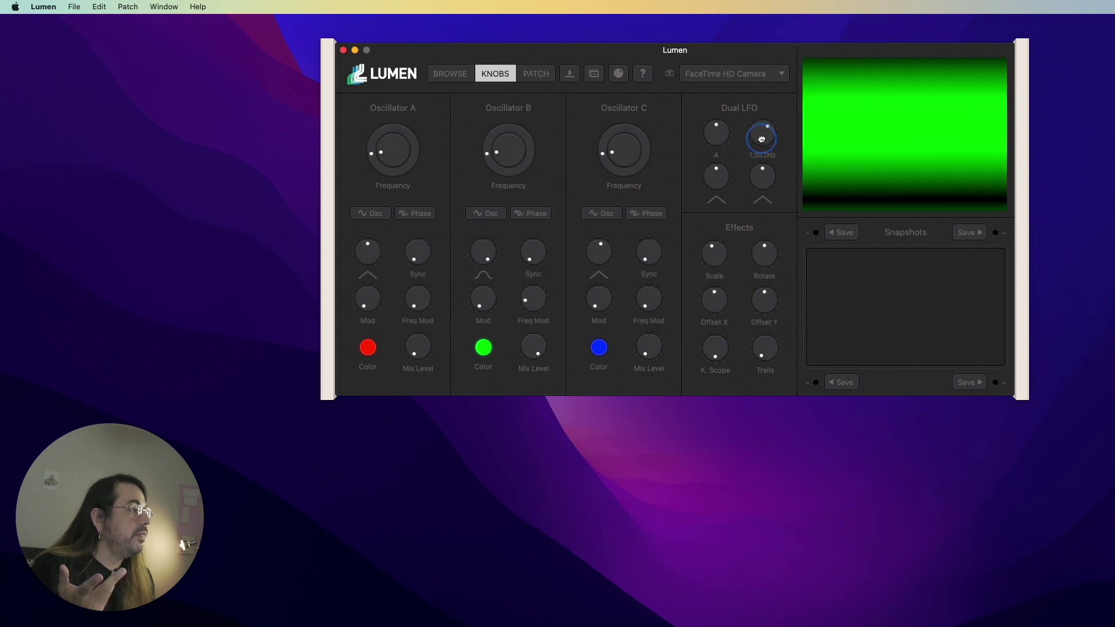
{"action": "left_click_drag", "start_coordinate": [763, 135], "coordinate": [763, 136]}
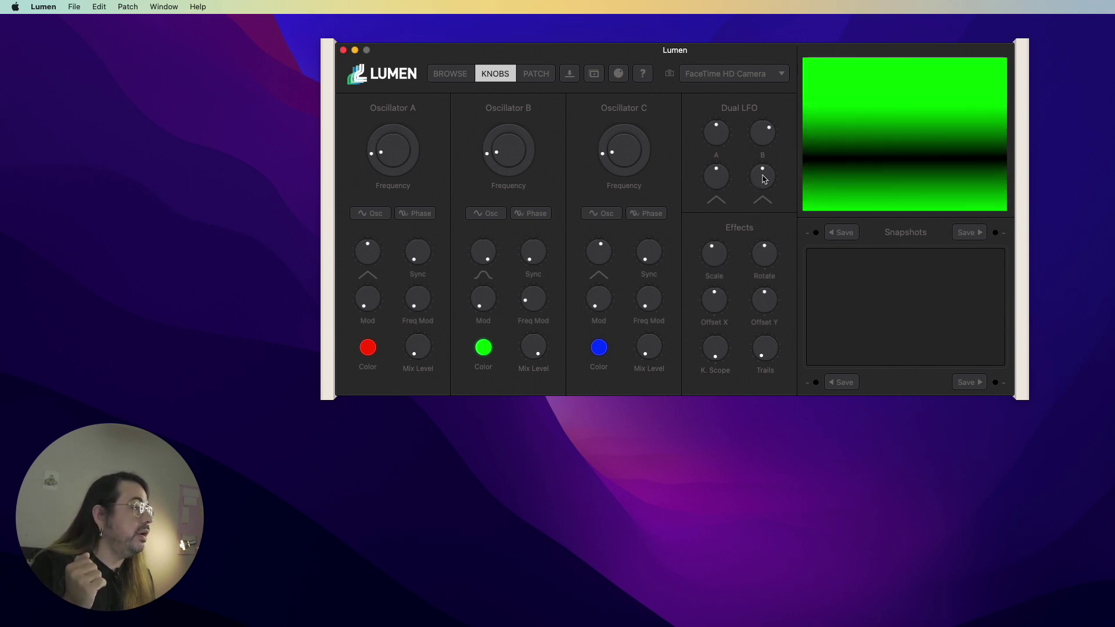
Sweep LFO B's waveform to a falling saw, back to triangle and up to a rising ramp, and reset it to triangle
{"action": "left_click", "coordinate": [763, 177]}
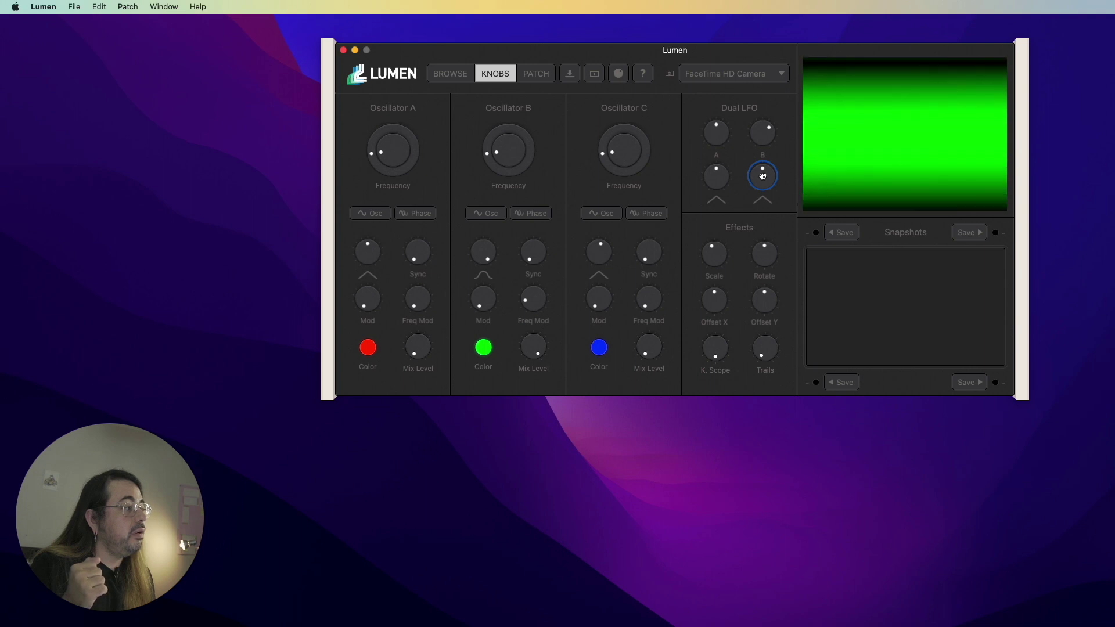
{"action": "left_click_drag", "start_coordinate": [763, 177], "coordinate": [742, 223]}
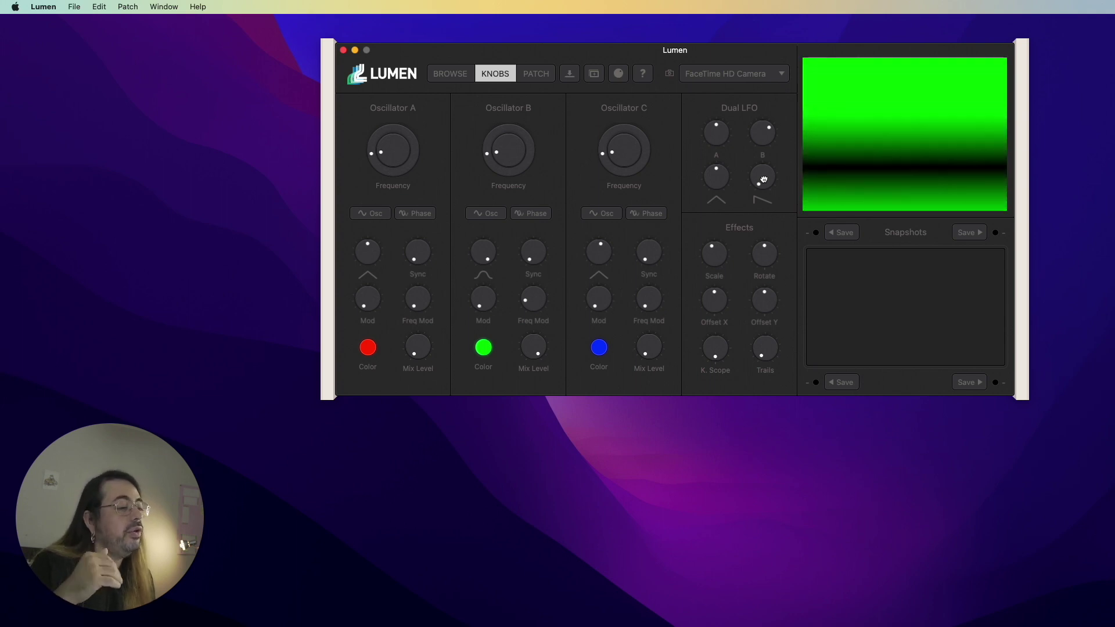
{"action": "left_click_drag", "start_coordinate": [764, 179], "coordinate": [766, 145]}
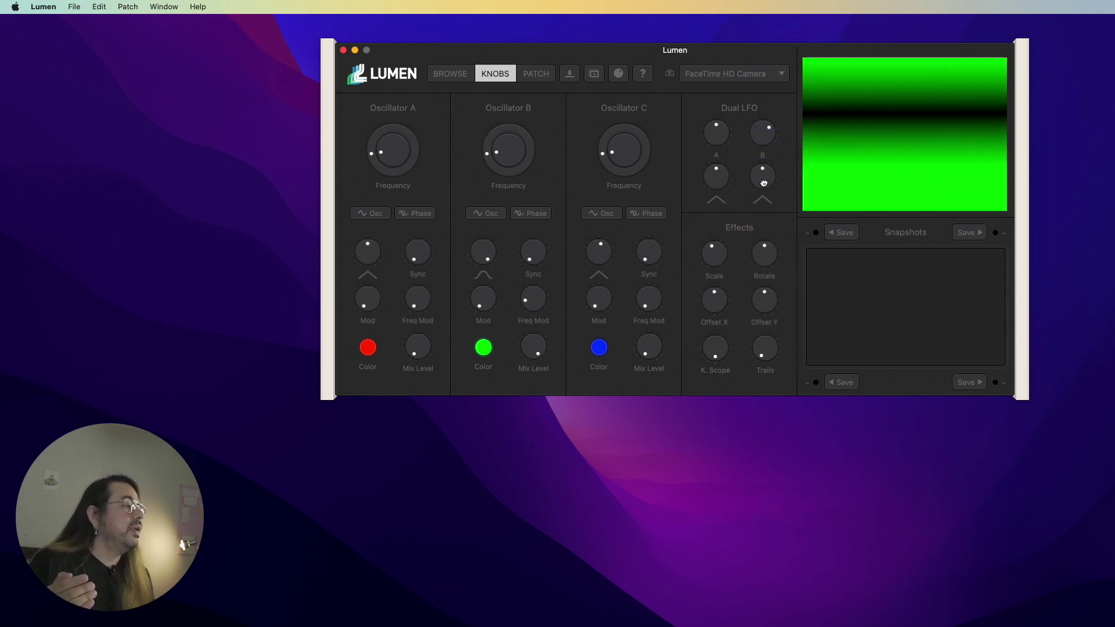
{"action": "left_click_drag", "start_coordinate": [764, 184], "coordinate": [767, 157]}
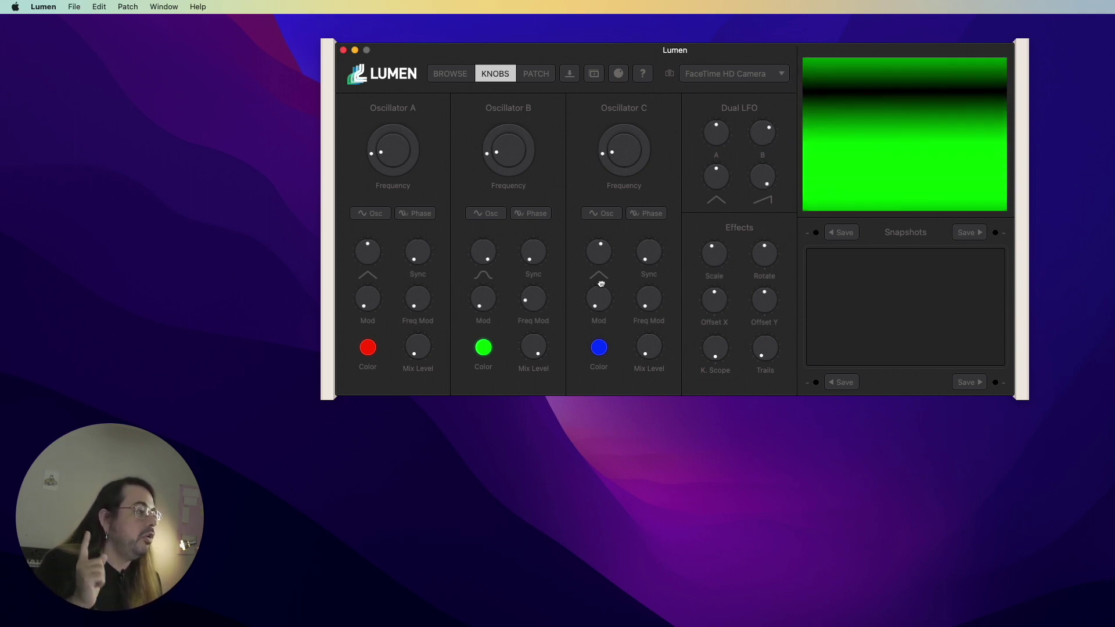
{"action": "double_click", "coordinate": [764, 177]}
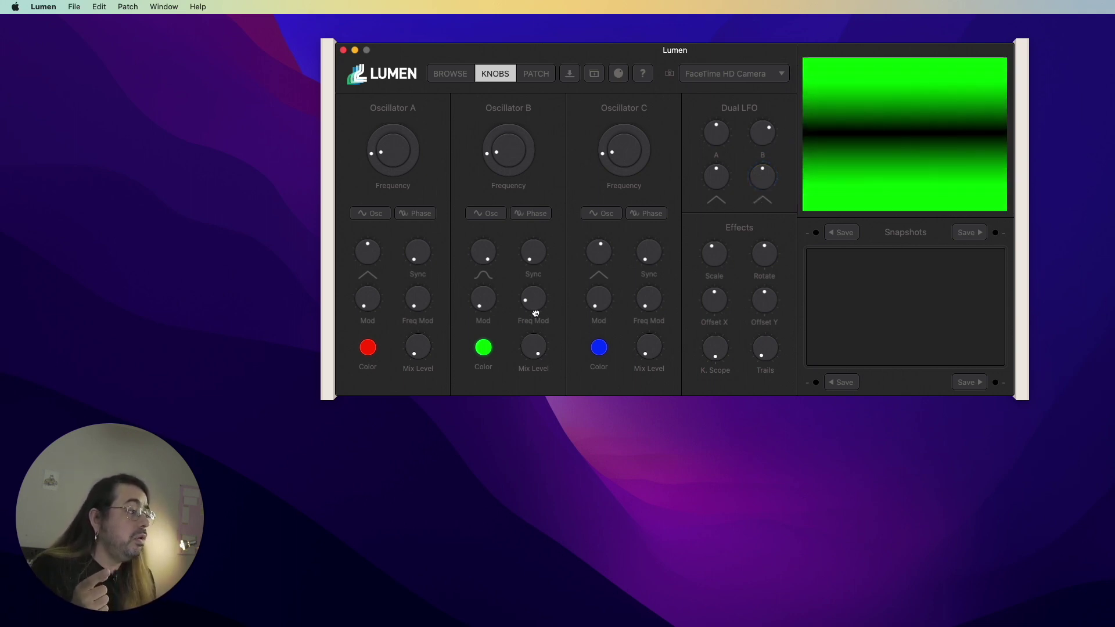
{"action": "left_click_drag", "start_coordinate": [533, 307], "coordinate": [532, 306]}
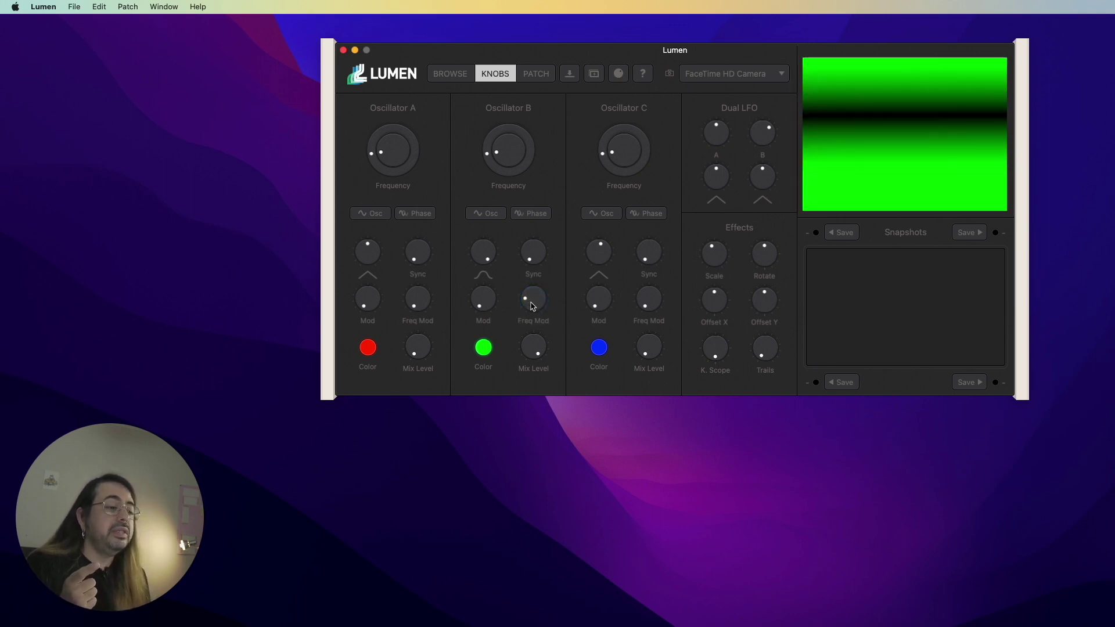